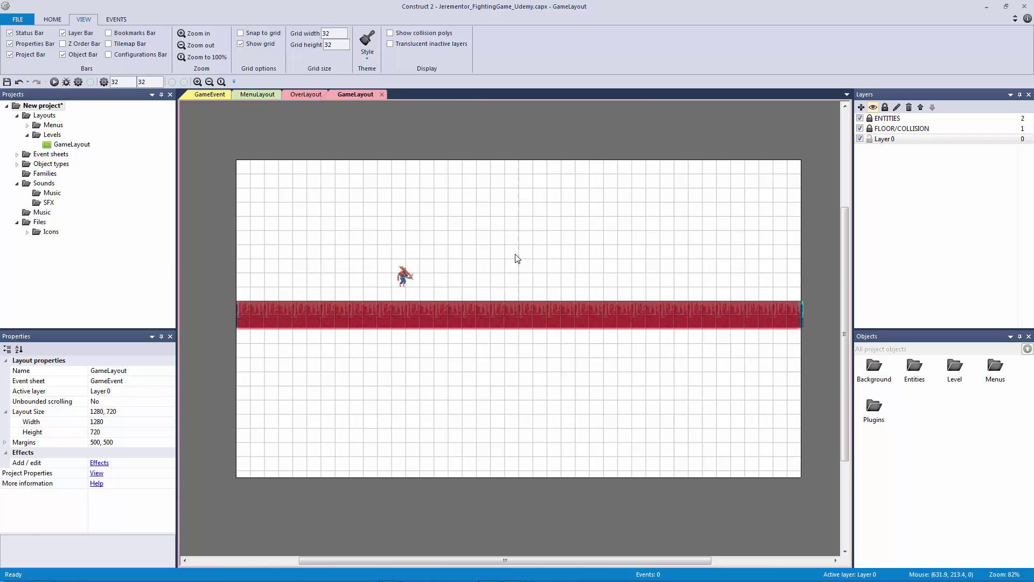
Set Layer 0's Transparent property to Yes so the white background becomes a checkerboard.
mouse_move(197, 146)
mouse_down()
mouse_move(418, 317)
mouse_move(800, 513)
mouse_move(797, 488)
mouse_up()
click(892, 140)
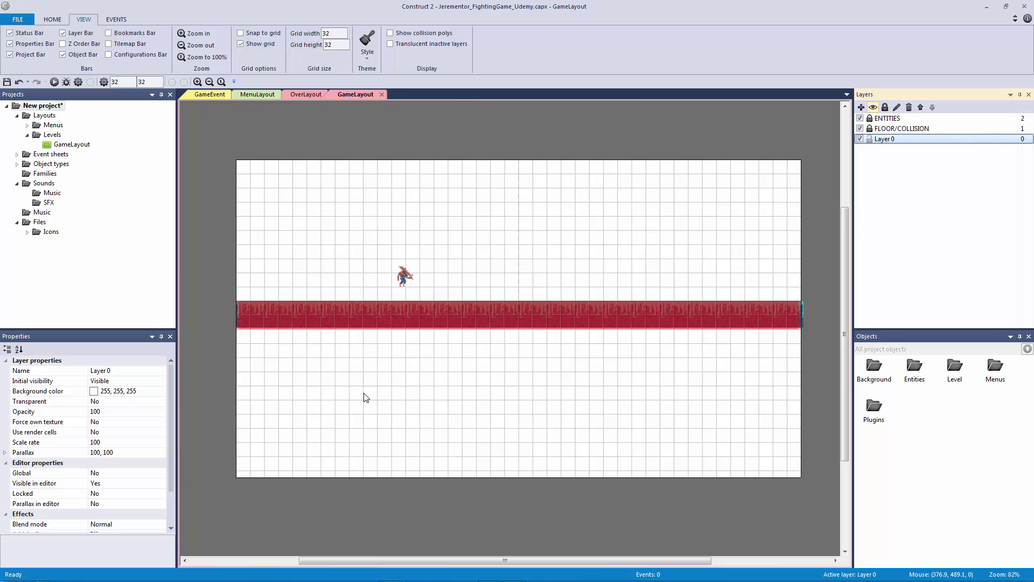
click(129, 402)
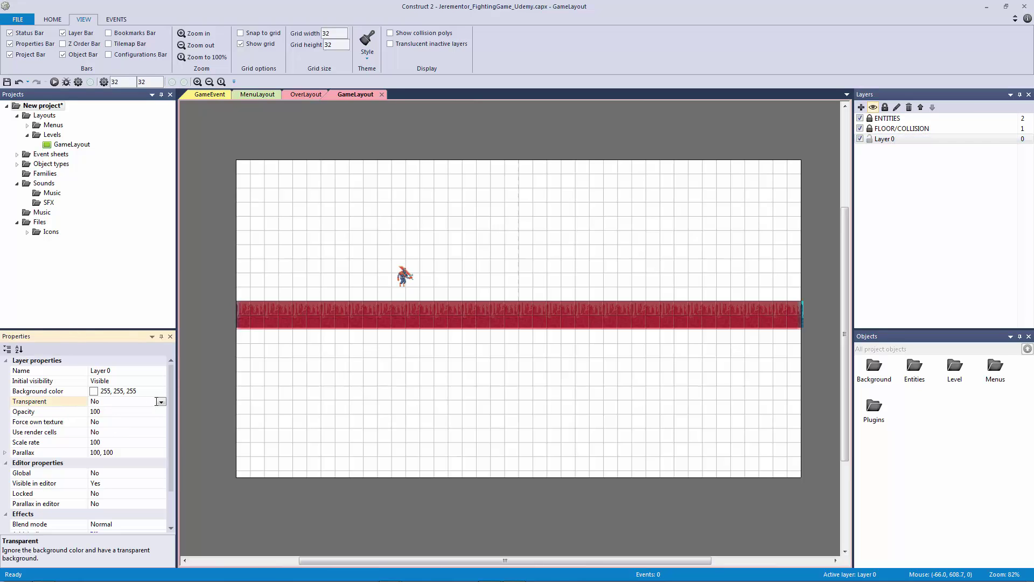
click(160, 401)
click(147, 415)
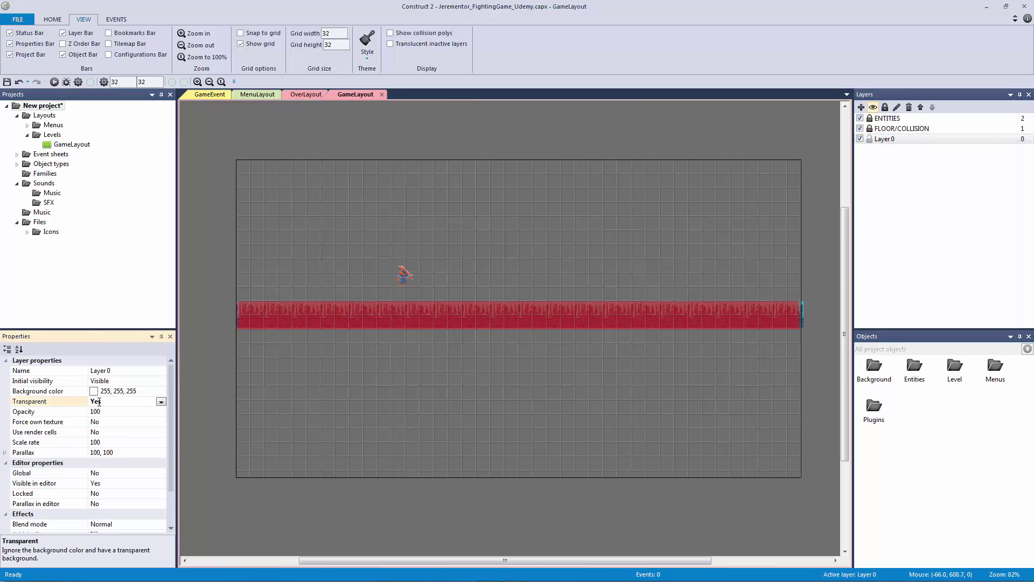
click(62, 392)
click(65, 402)
click(65, 394)
Switch the ENTITIES layer's Transparent to No and back to Yes, then reselect Layer 0.
click(899, 129)
click(899, 119)
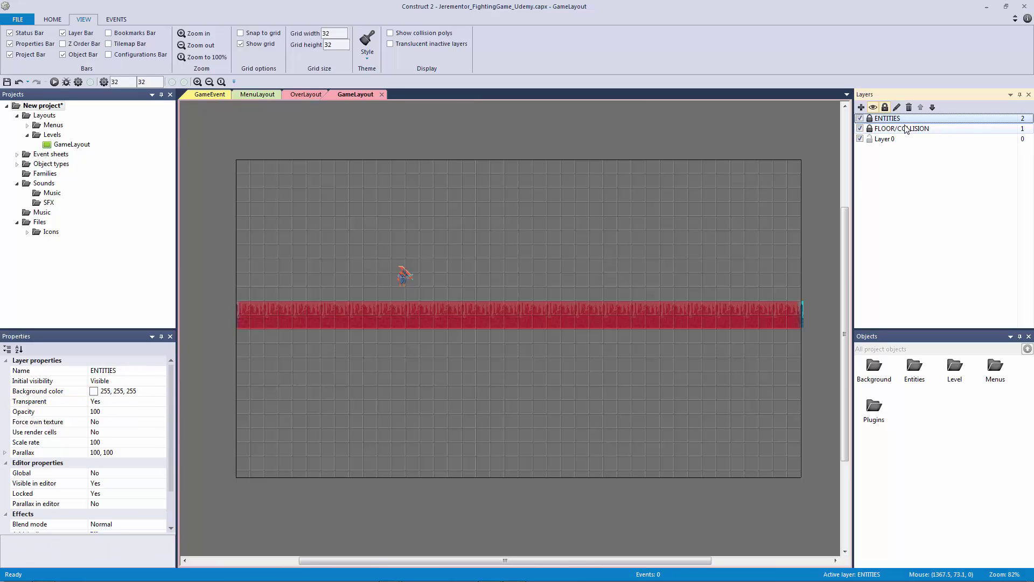
click(899, 128)
click(899, 119)
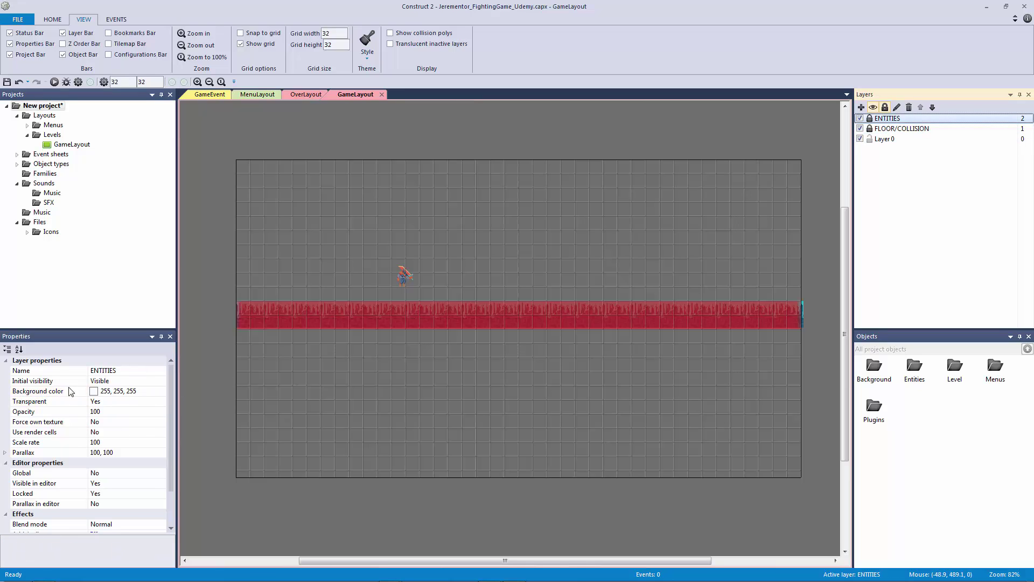
click(54, 402)
click(162, 401)
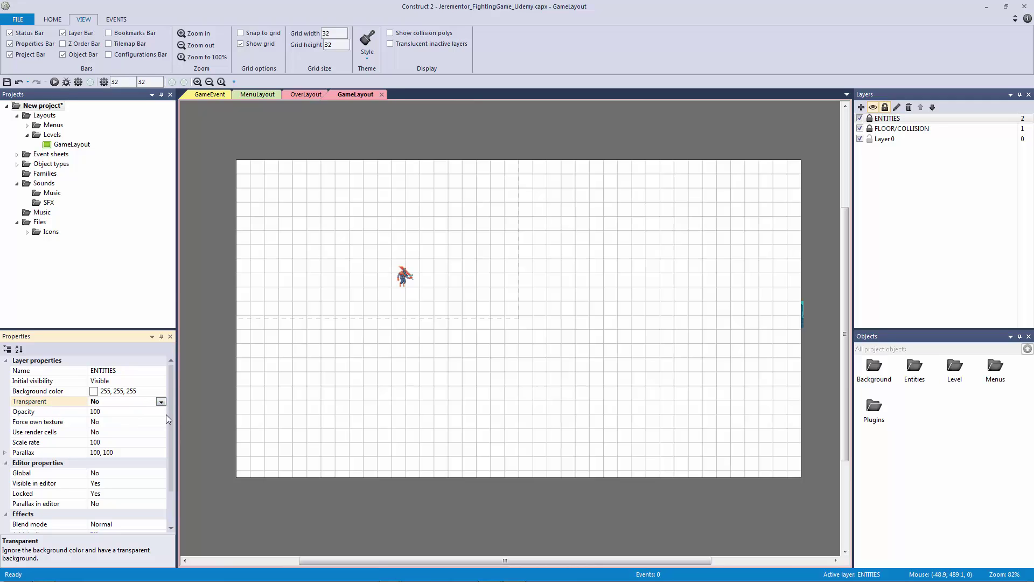
click(138, 418)
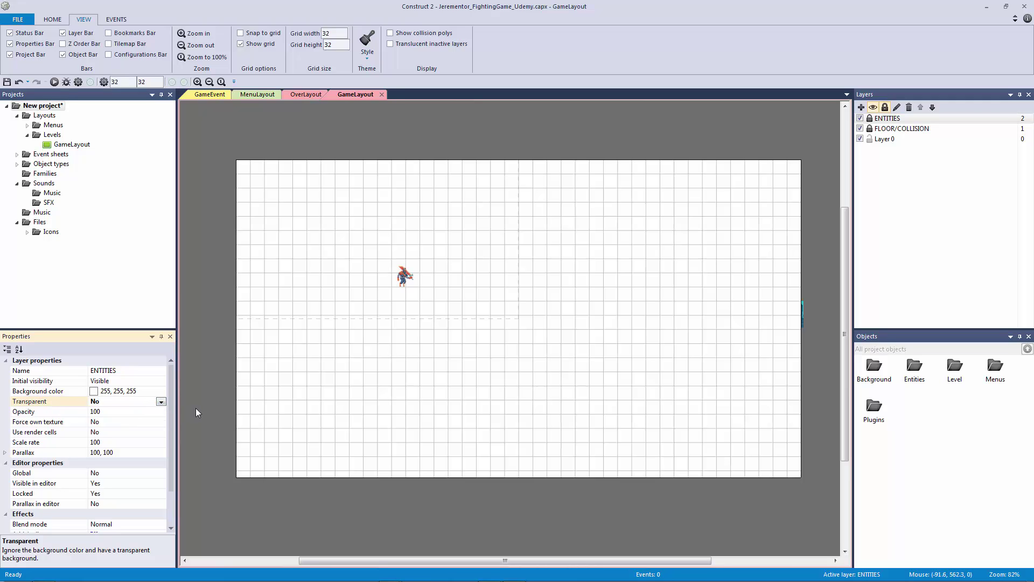
click(161, 402)
click(148, 410)
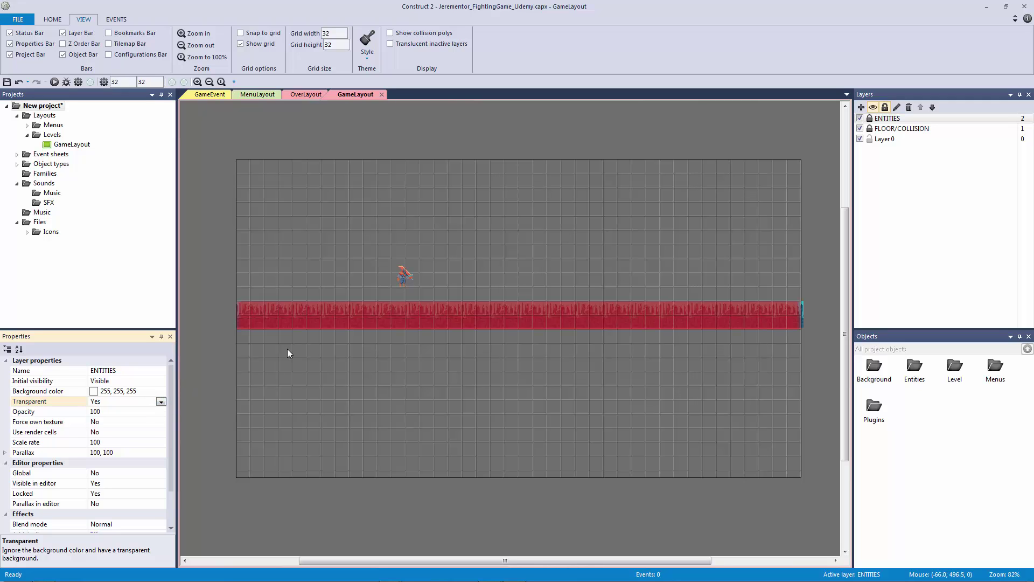
click(884, 139)
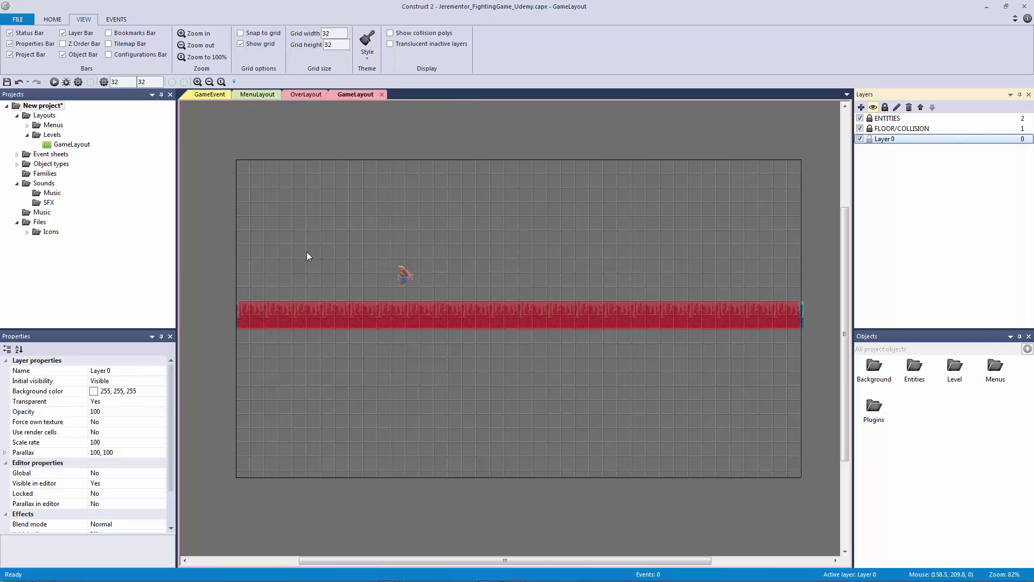
Insert a new Sprite on the layout and load the Sky.png image into it.
double_click(330, 230)
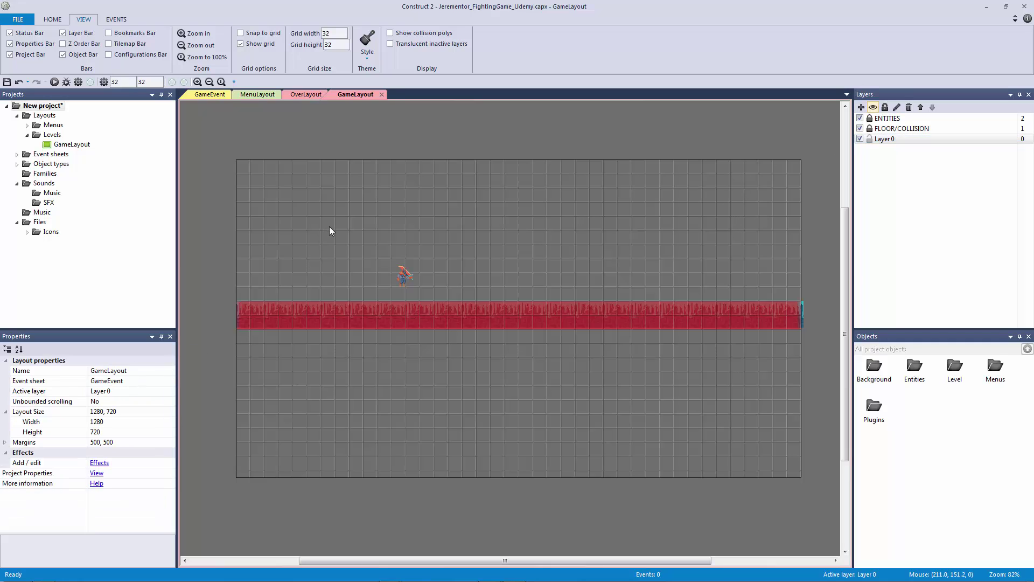
key(Return)
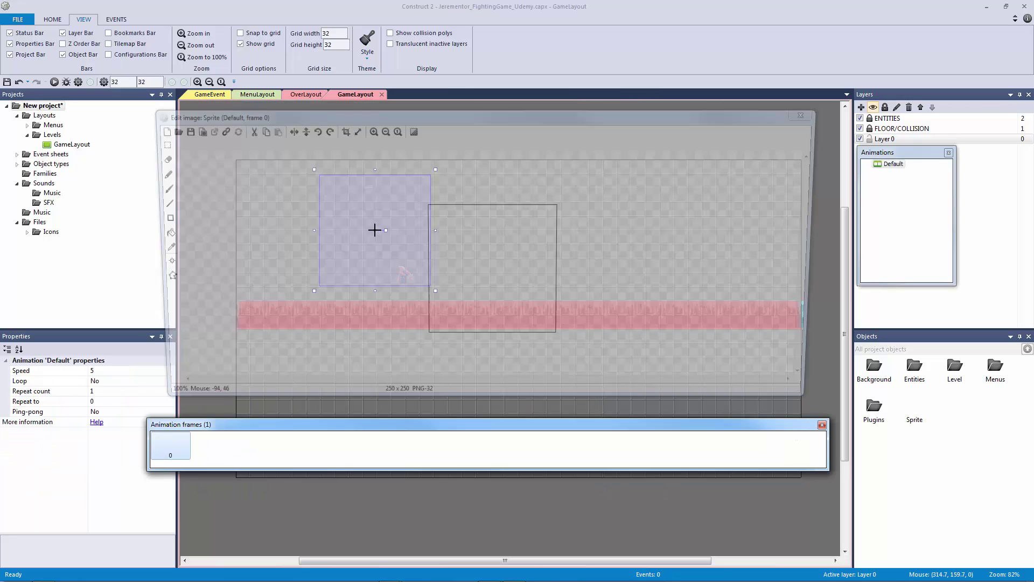
click(374, 226)
click(166, 129)
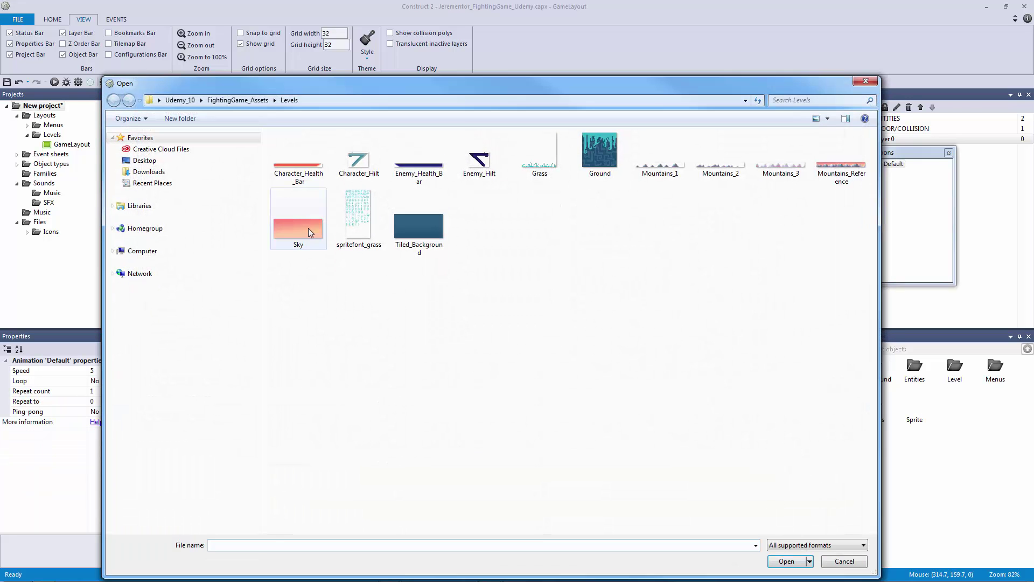
double_click(309, 230)
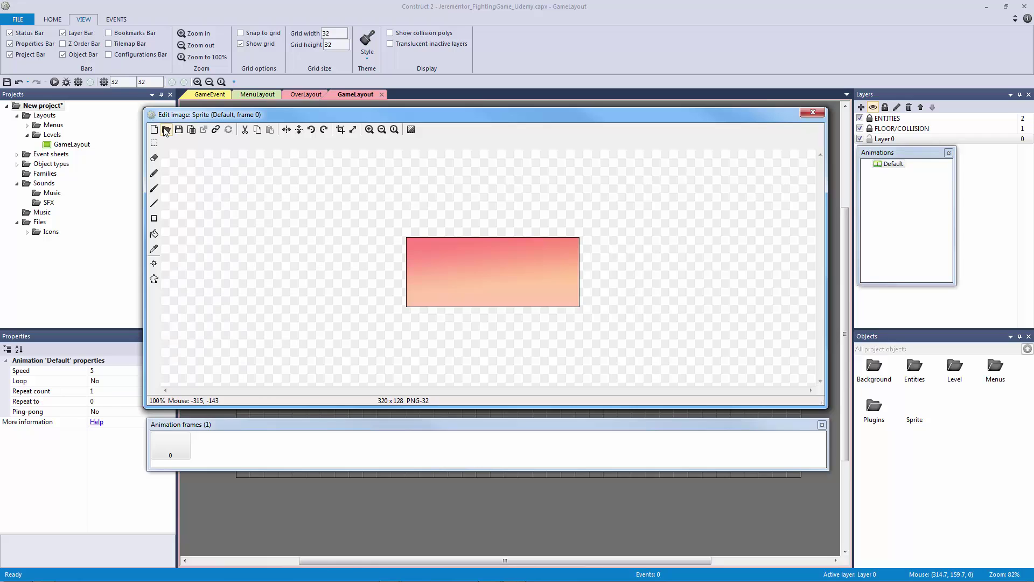
Close the image editor and drag the Sky sprite up toward the layout's top-left.
click(166, 130)
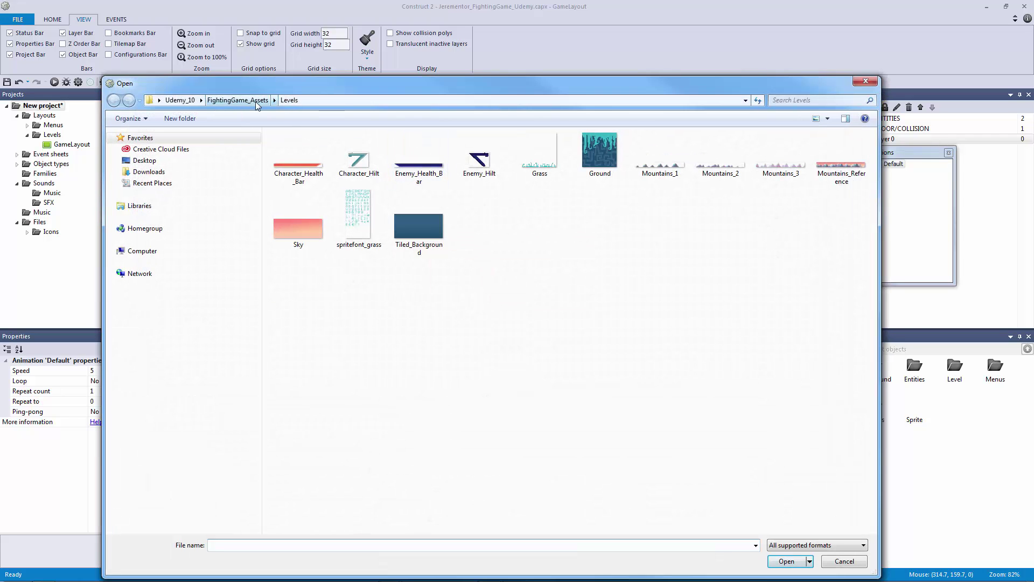
click(237, 100)
double_click(299, 173)
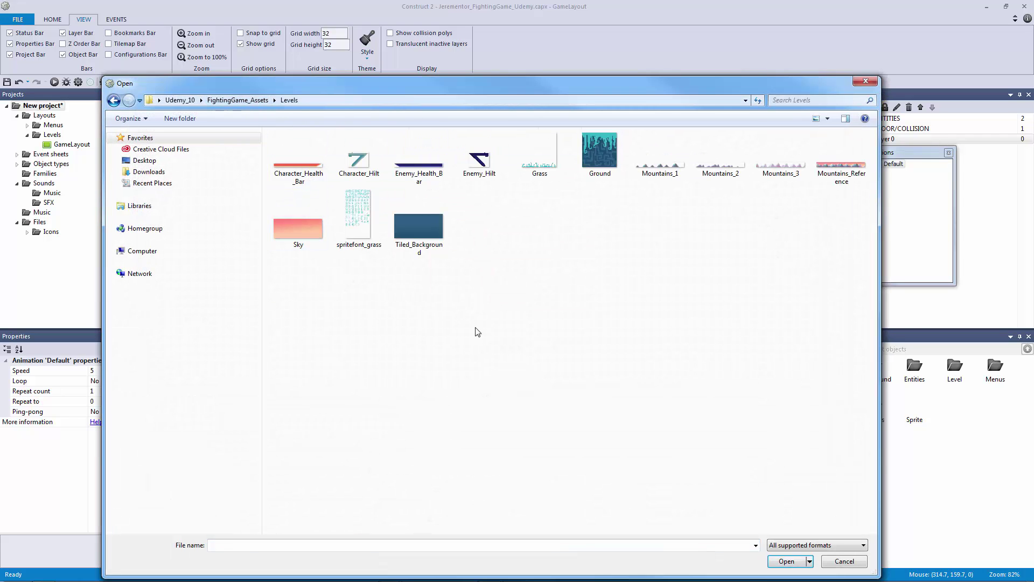
click(848, 561)
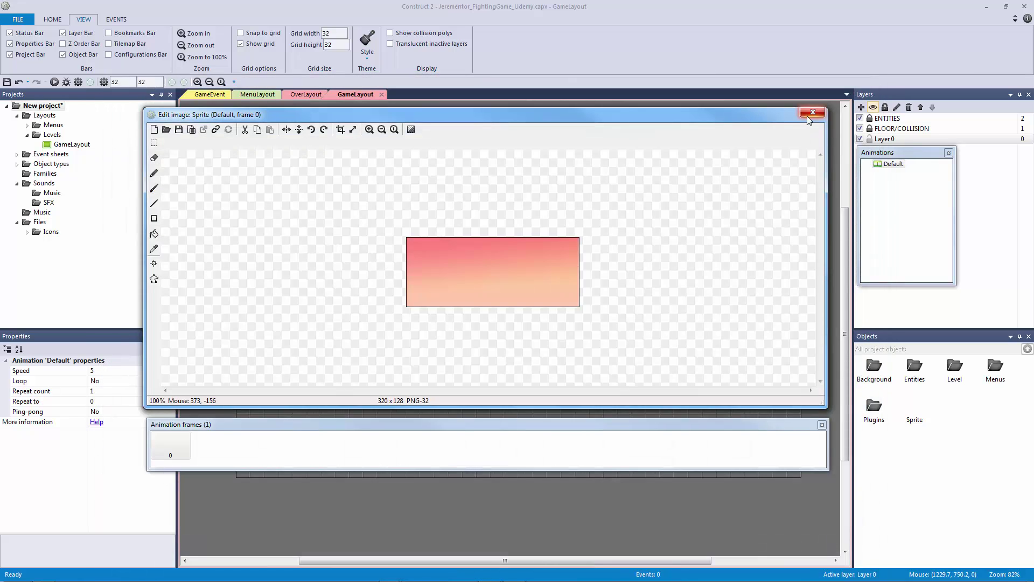
click(811, 112)
drag(428, 254, 387, 212)
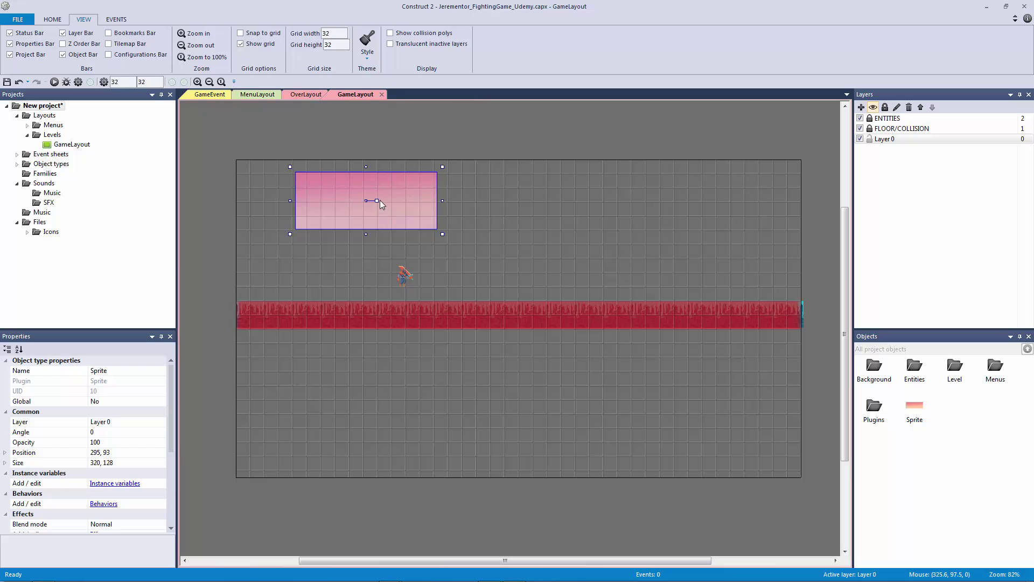
Enable Snap to grid with a 64-pixel grid height.
click(265, 45)
click(264, 44)
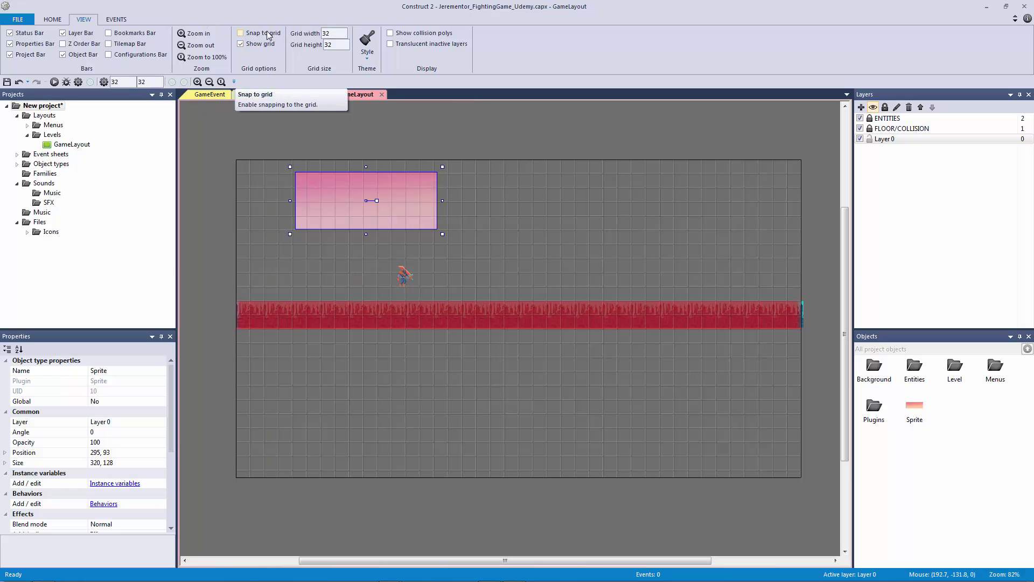
click(272, 33)
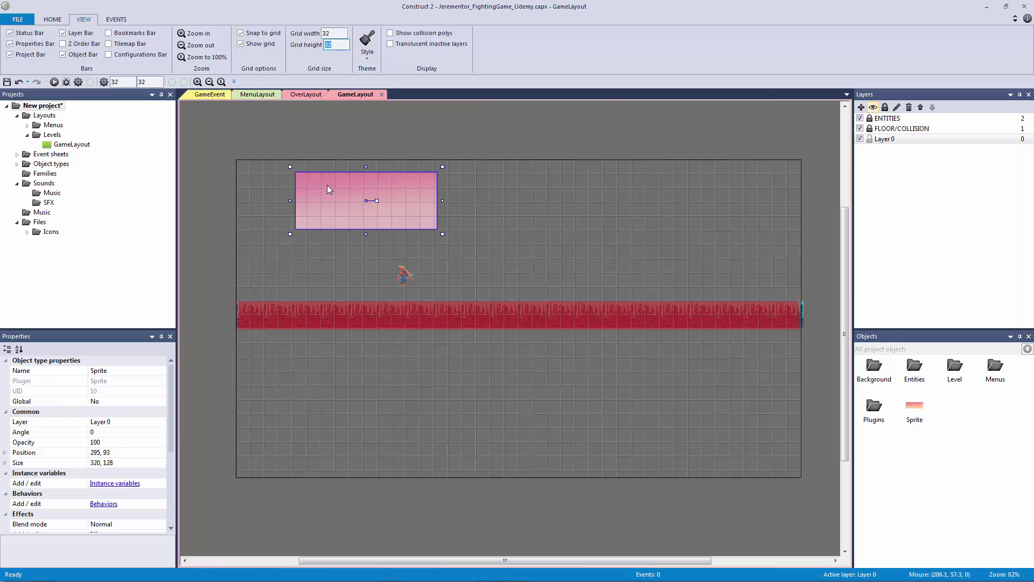
text(64)
key(Return)
Snap the Sky sprite to the top-left corner and stretch it to 1280×384.
click(386, 133)
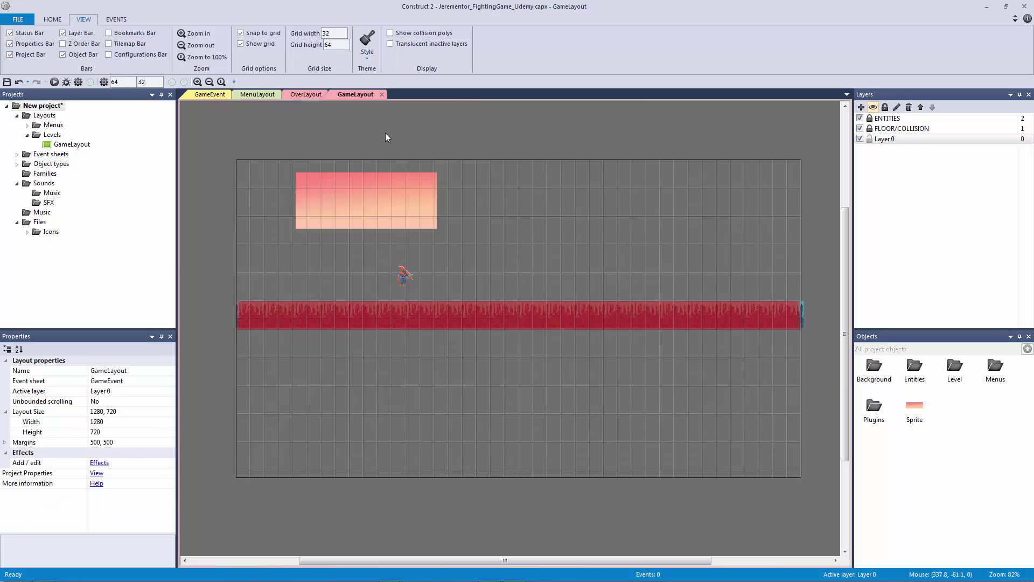
drag(375, 170, 358, 186)
drag(518, 154, 595, 241)
drag(360, 211, 324, 190)
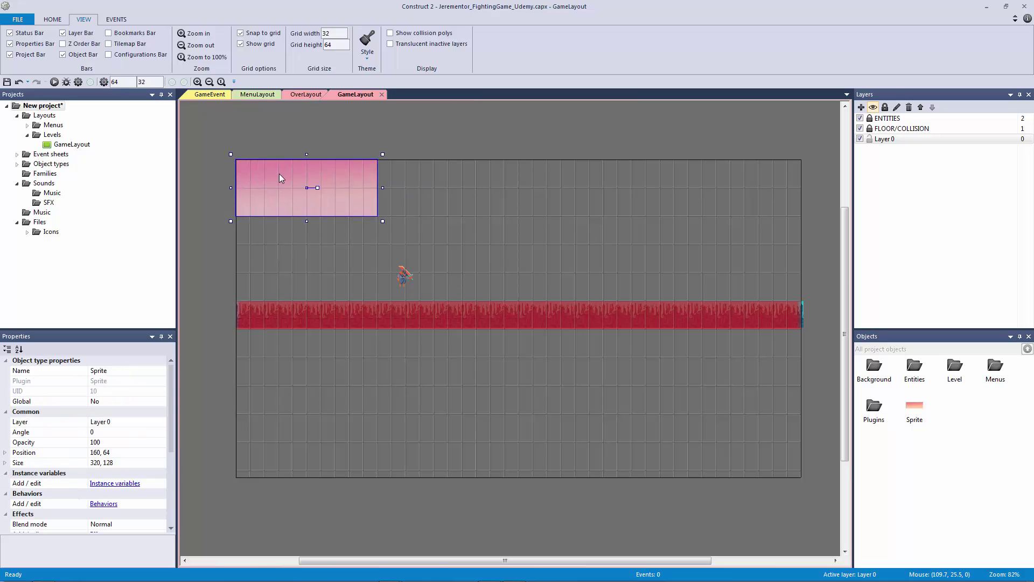
mouse_move(279, 175)
mouse_down()
mouse_move(345, 197)
mouse_move(280, 183)
mouse_up()
drag(380, 219, 798, 307)
Name the sky sprite obj_Sky and move it into the Level folder.
click(657, 381)
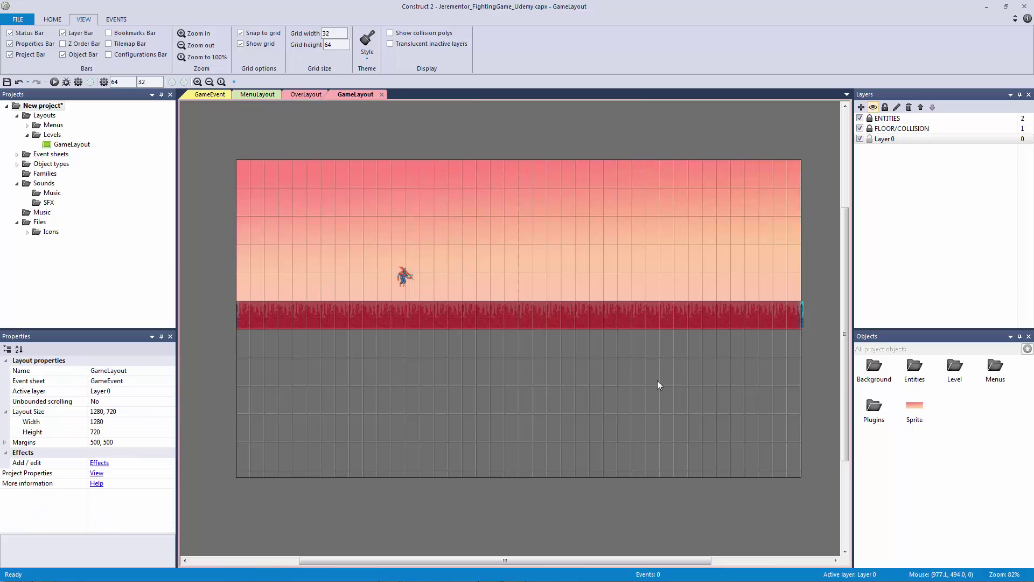
click(317, 258)
click(144, 370)
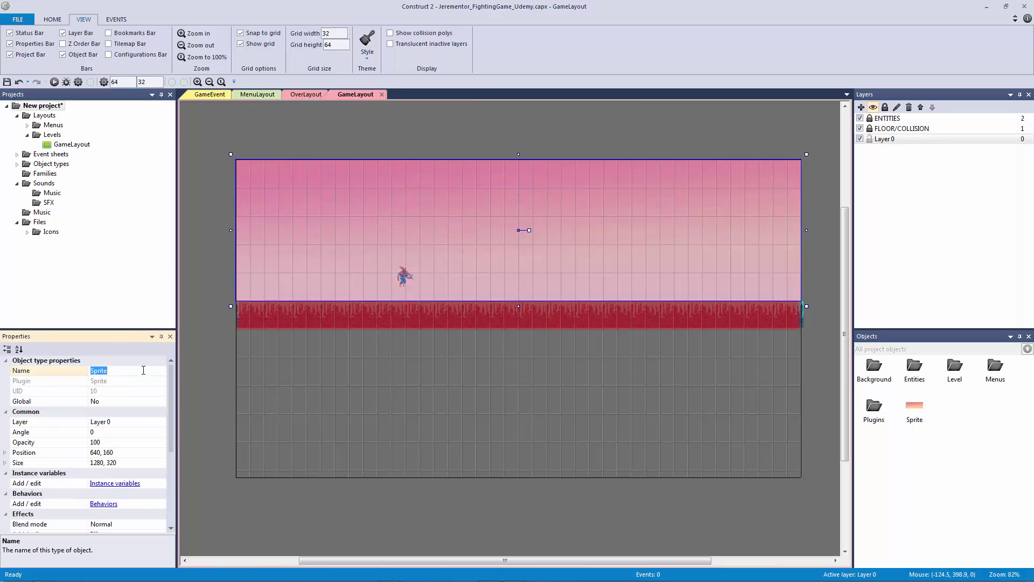
text(obj_Sky)
key(Return)
drag(915, 408, 958, 378)
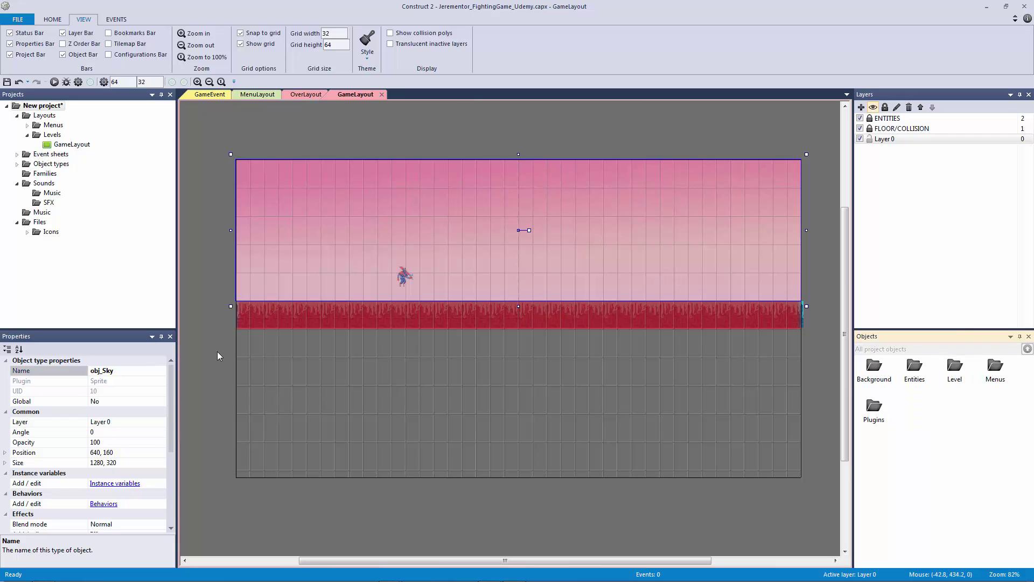
Rename Layer 0 to BACKGROUND.
right_click(910, 139)
click(944, 201)
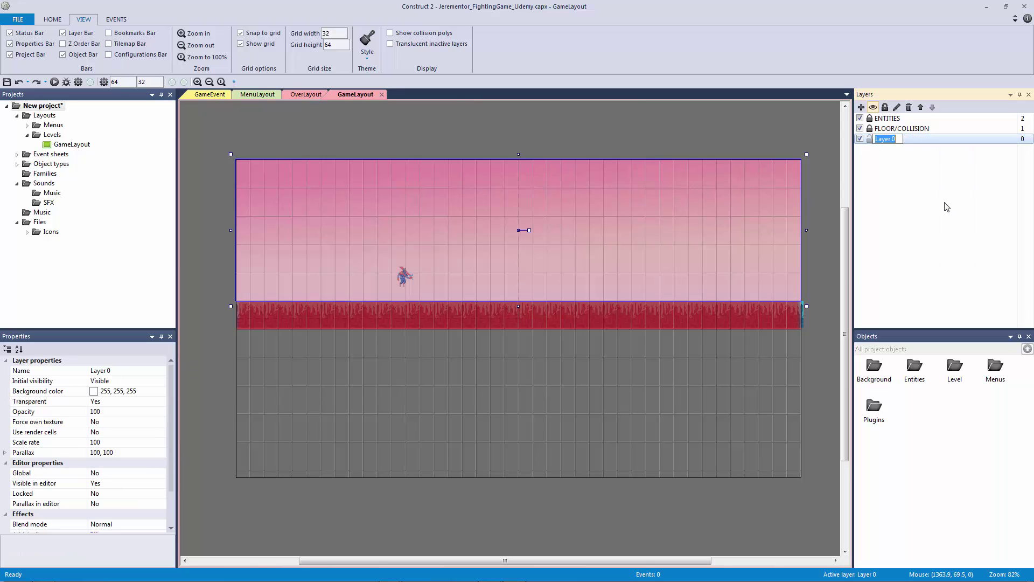
text(BACKGROUND)
key(Return)
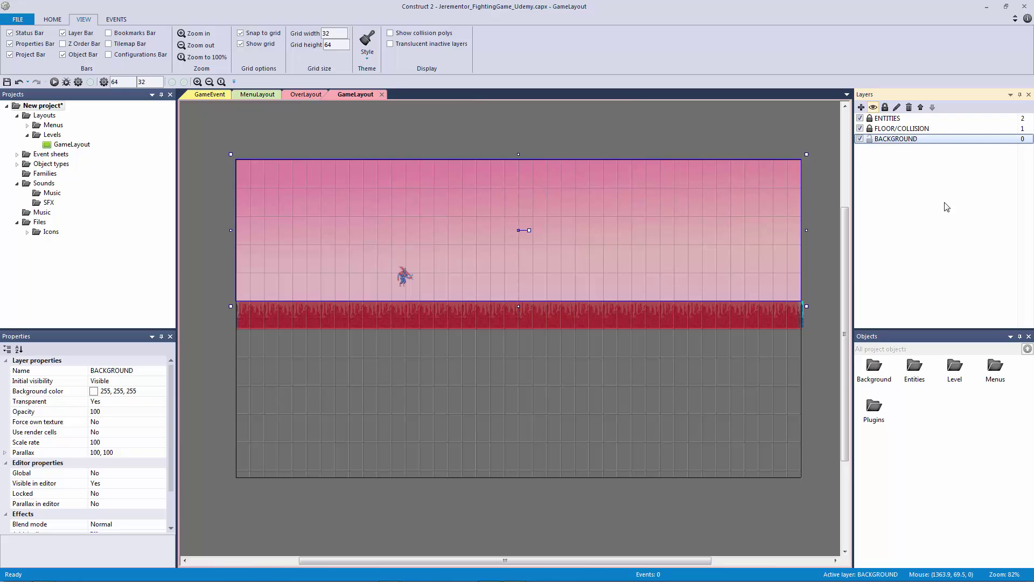
click(595, 391)
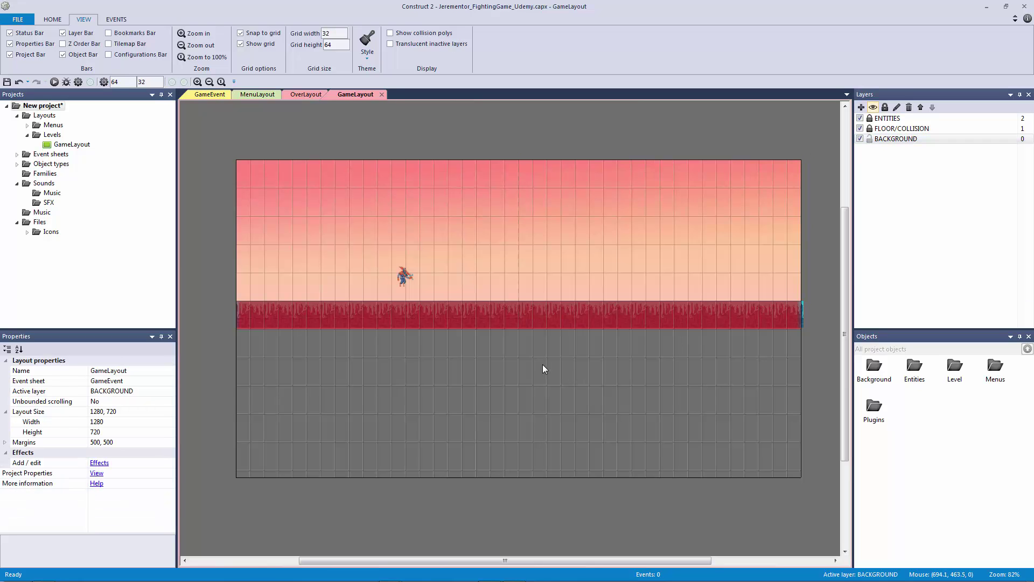
Insert another Sprite and load the blue Tiled_Background image into it.
drag(229, 328, 548, 446)
middle_drag(548, 446, 537, 423)
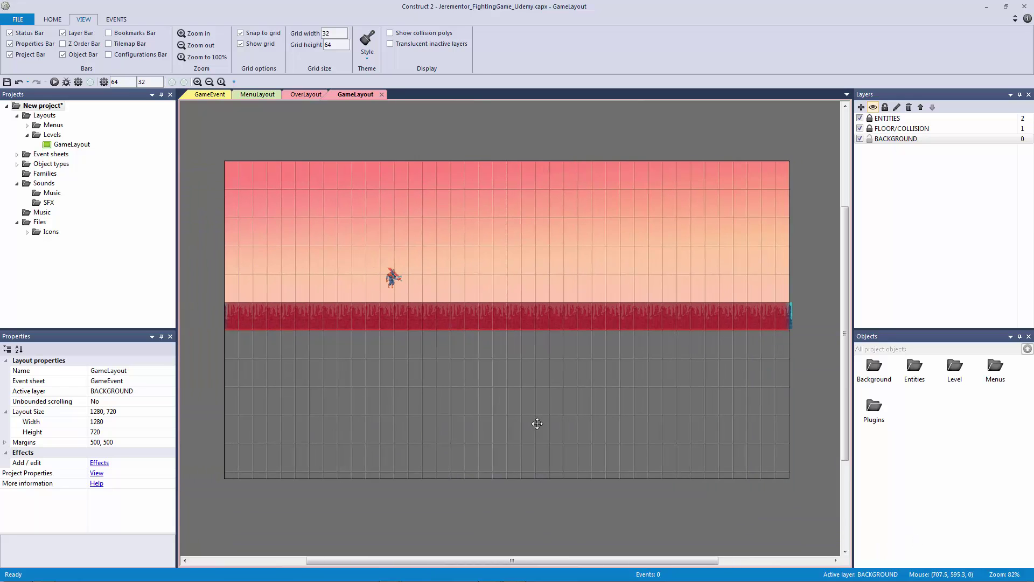
double_click(463, 393)
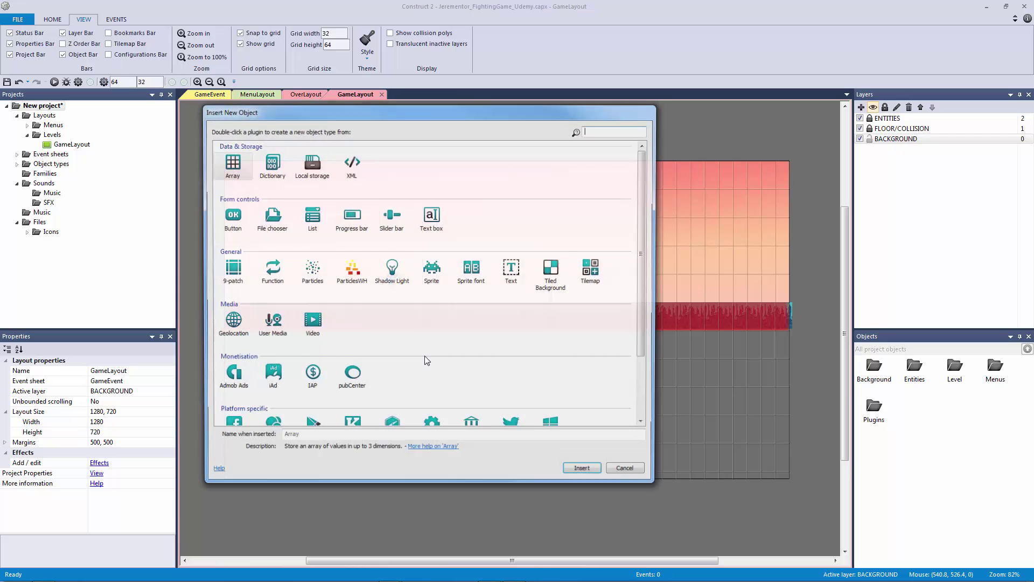
double_click(432, 270)
click(384, 336)
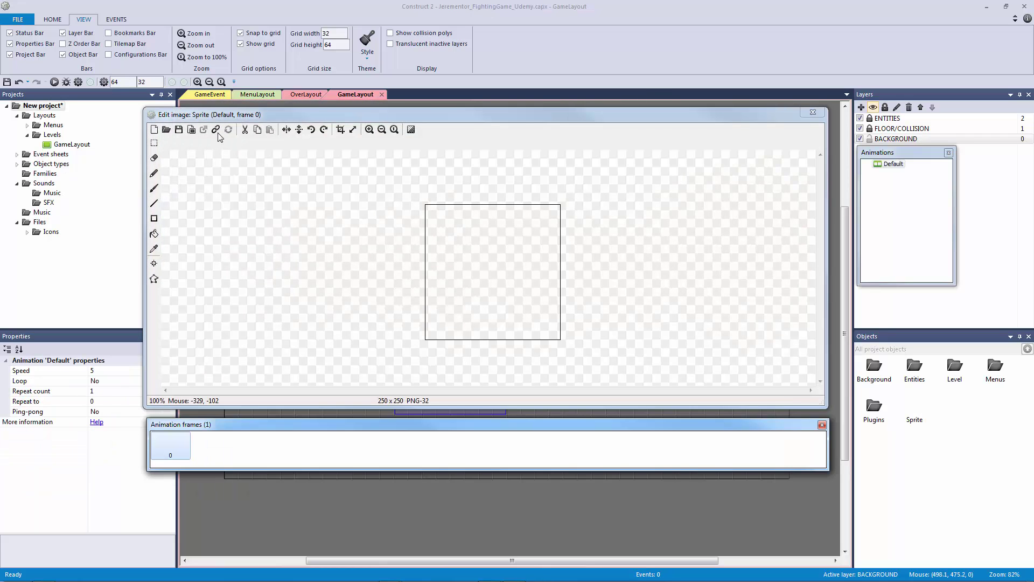
click(166, 129)
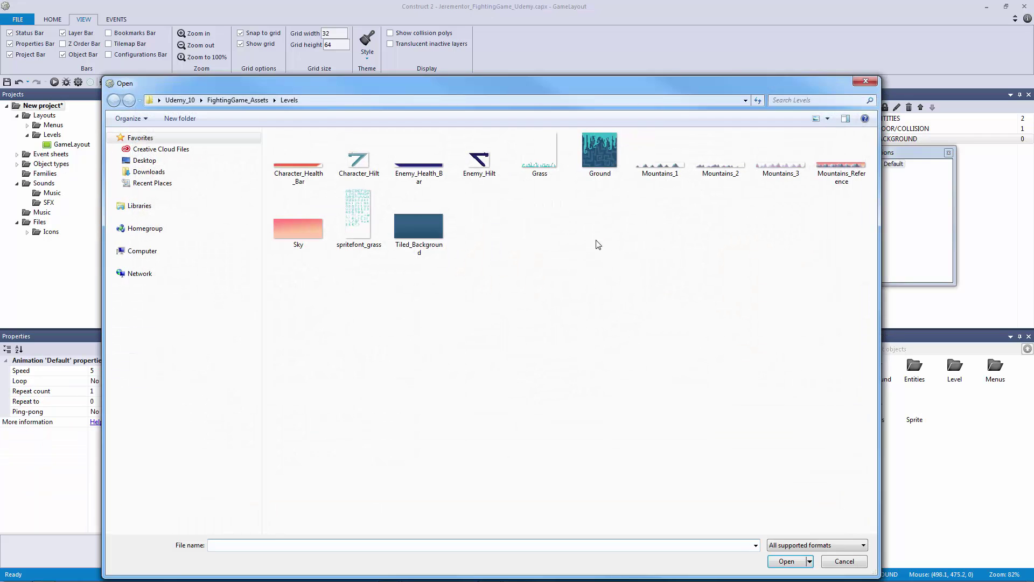
click(415, 227)
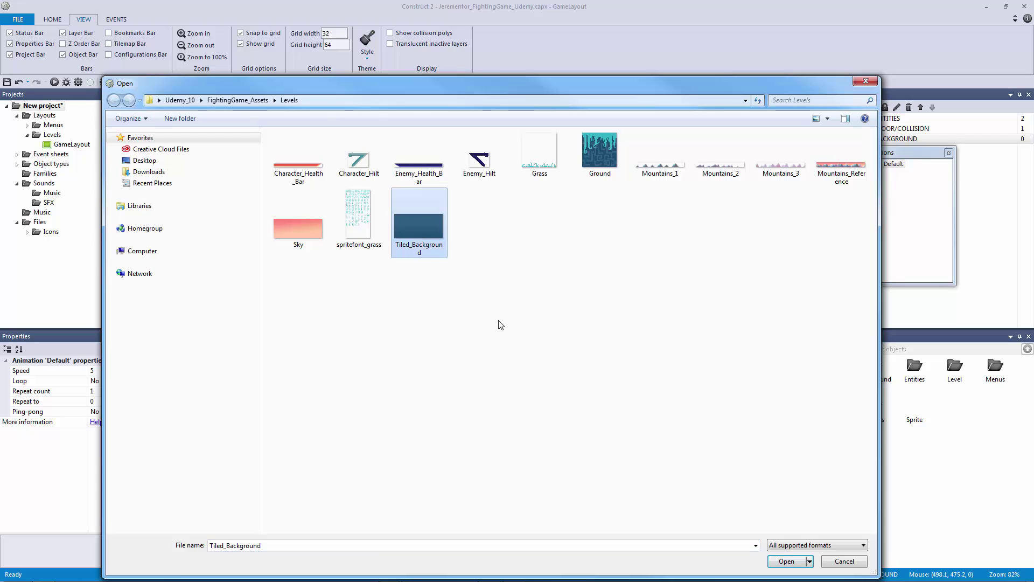
double_click(419, 226)
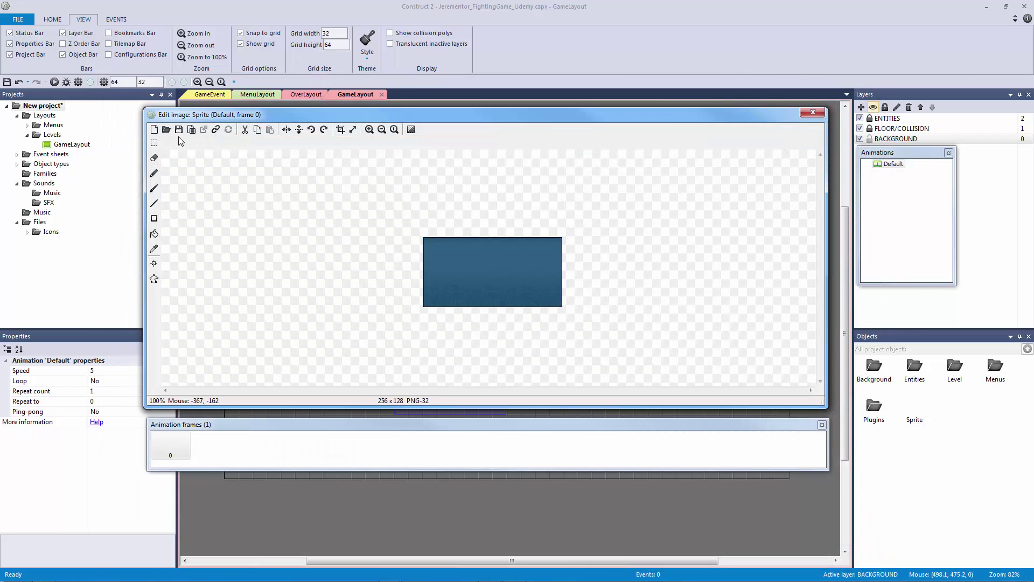
click(812, 112)
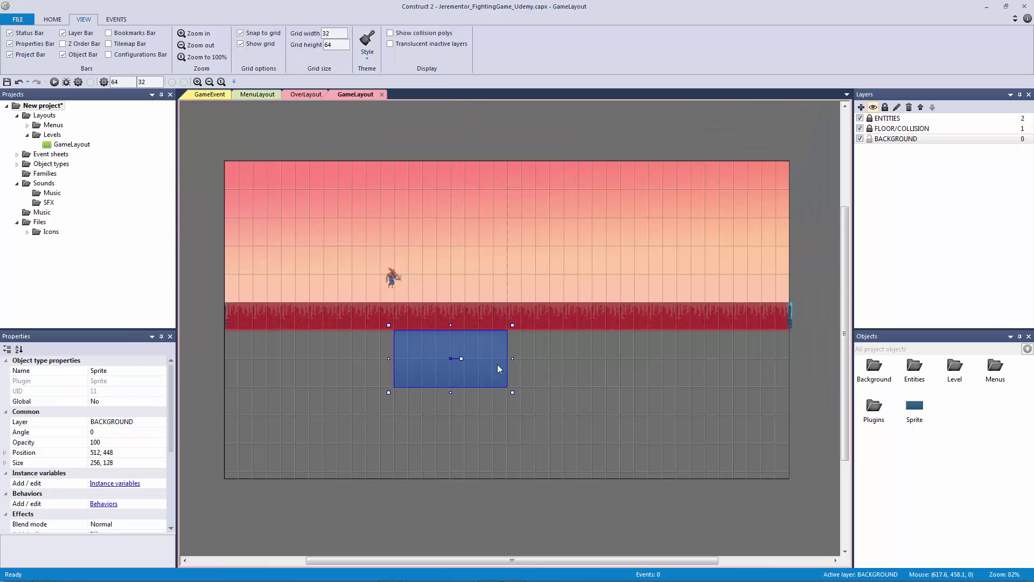
Delete the blue sprite instance and its Sprite object type.
key(Delete)
click(910, 413)
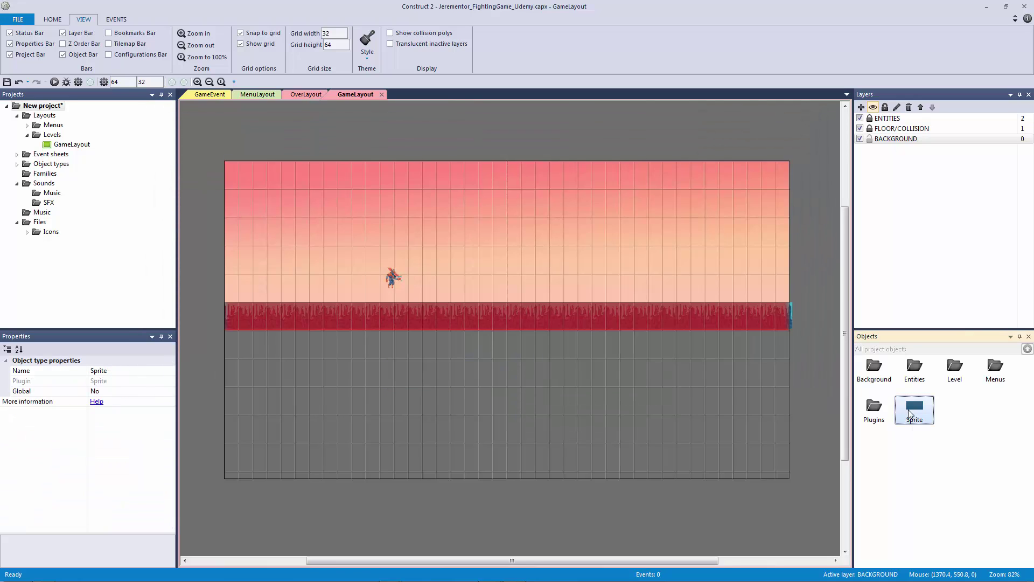
key(Delete)
Confirm the Sprite deletion, then insert a Tiled Background using Tiled_Background.png.
click(557, 325)
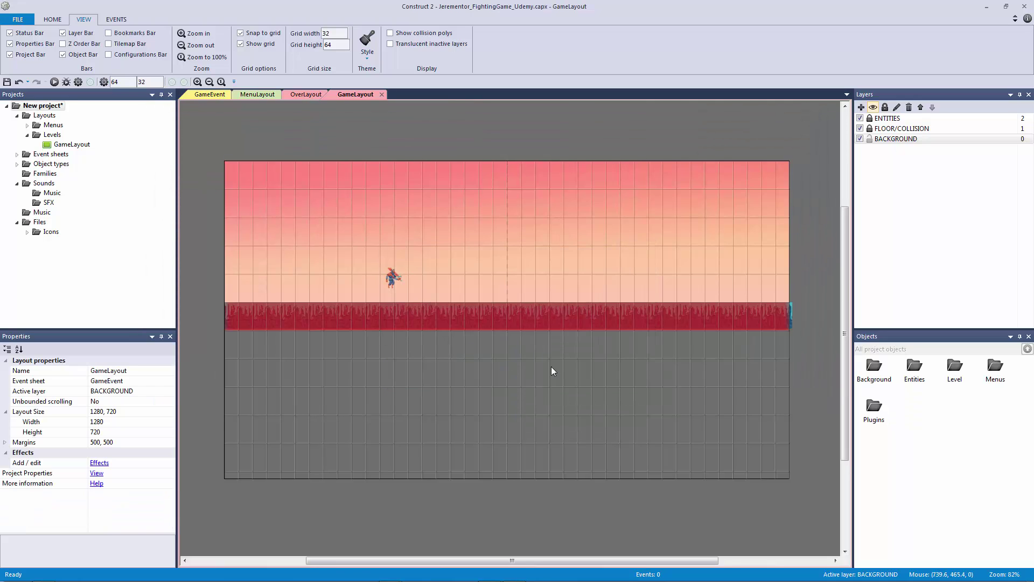
double_click(551, 366)
double_click(553, 269)
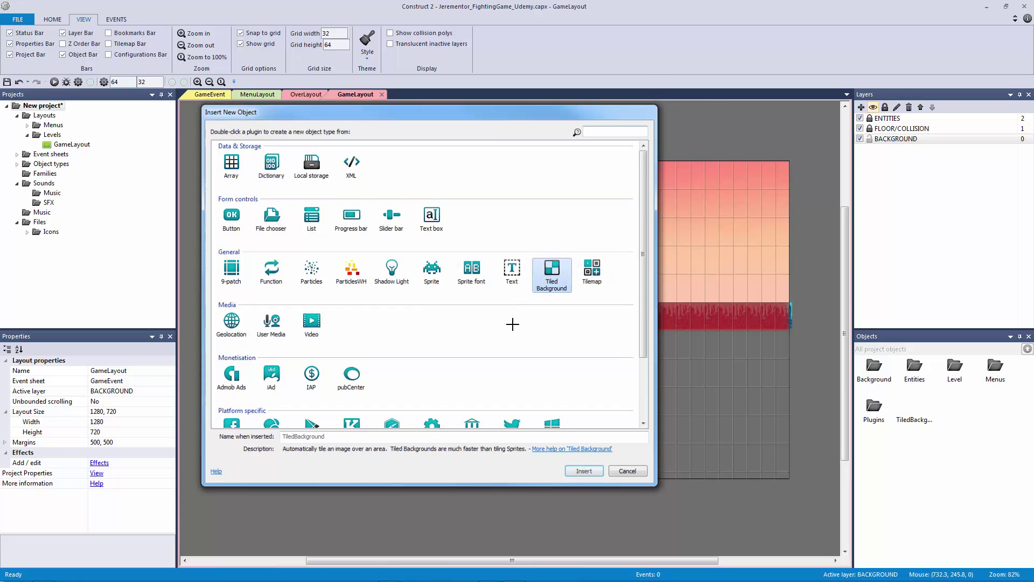
click(481, 370)
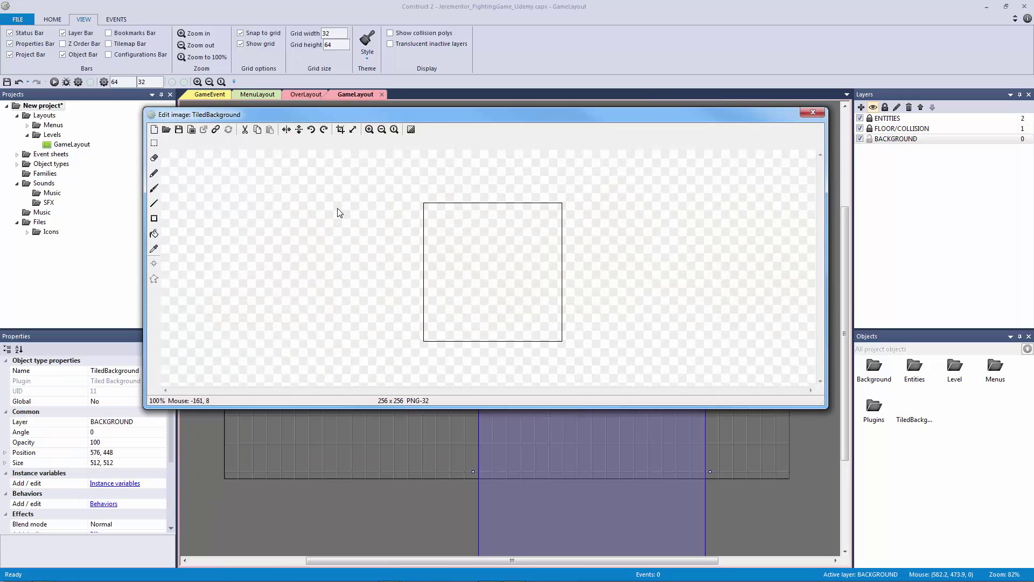
click(166, 130)
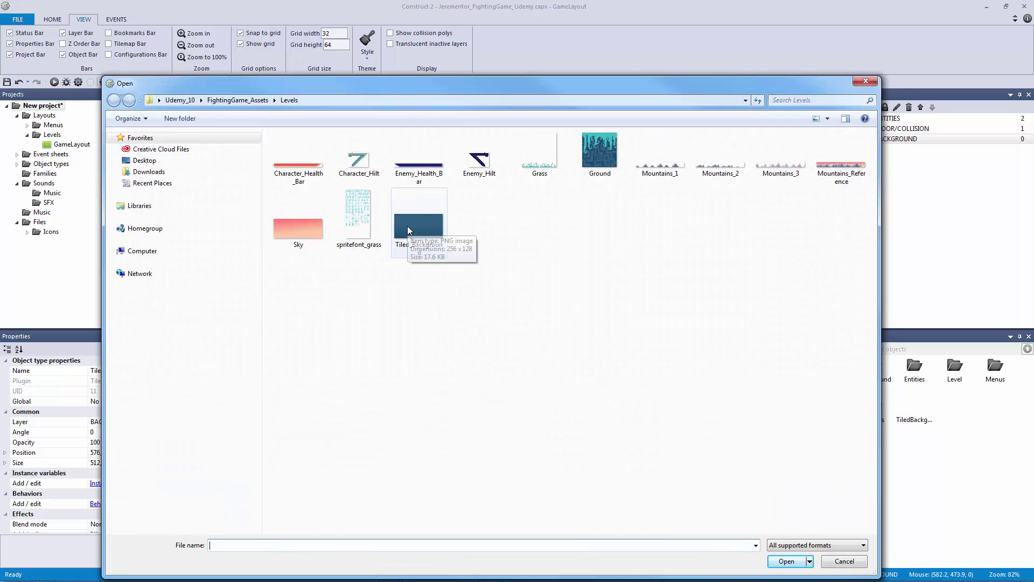
double_click(407, 225)
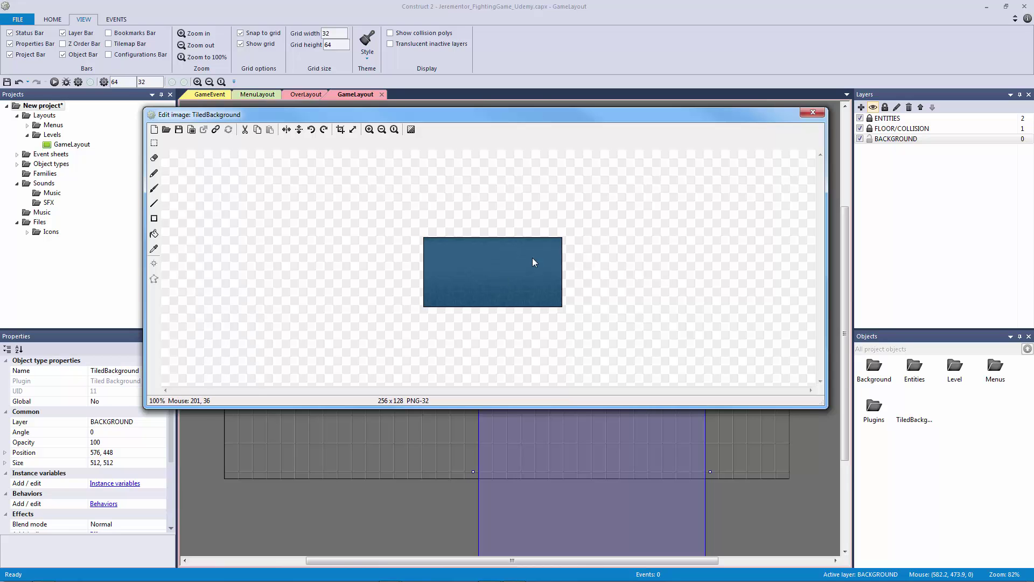
click(812, 112)
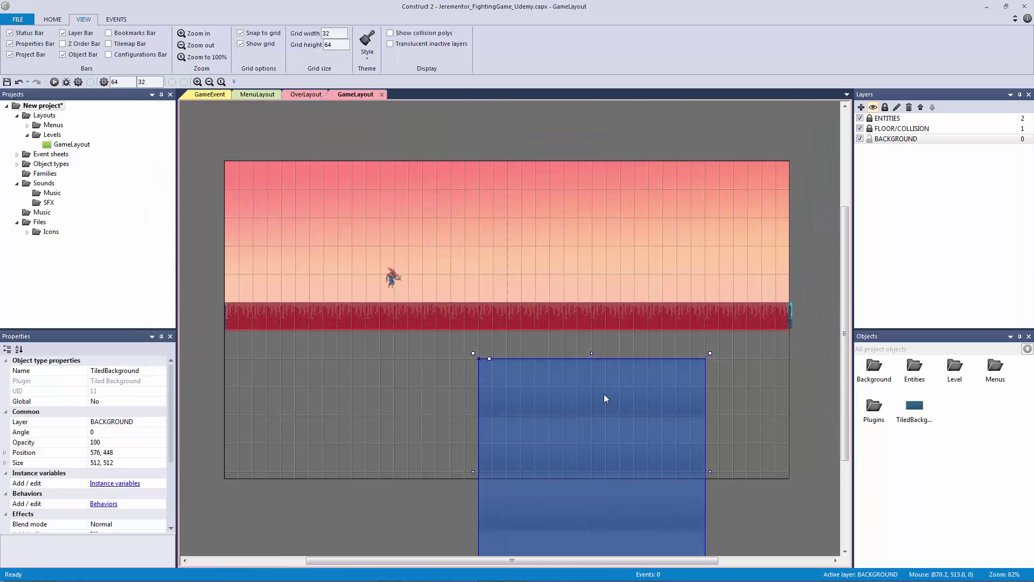
Place the tiled background at 0, 384 sized 1280×384, then unlock FLOOR/COLLISION.
drag(605, 398, 347, 377)
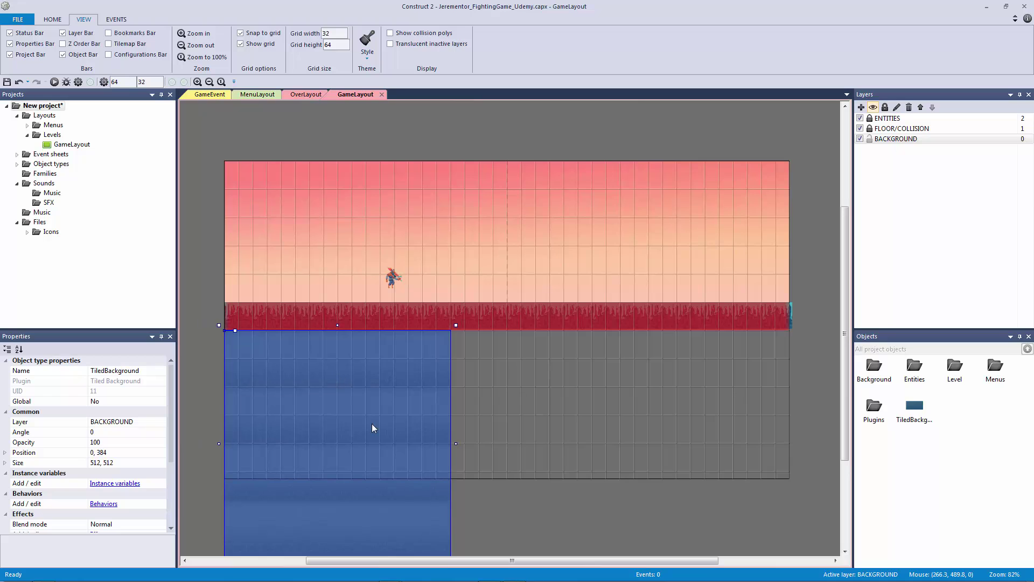
ctrl+scroll(480, 427, down, 1)
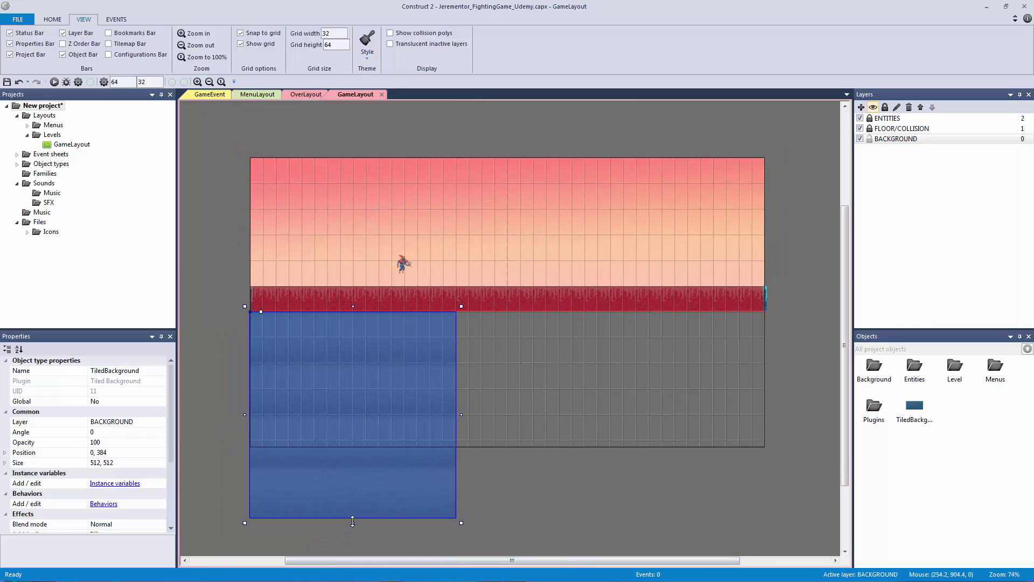
drag(353, 521, 361, 466)
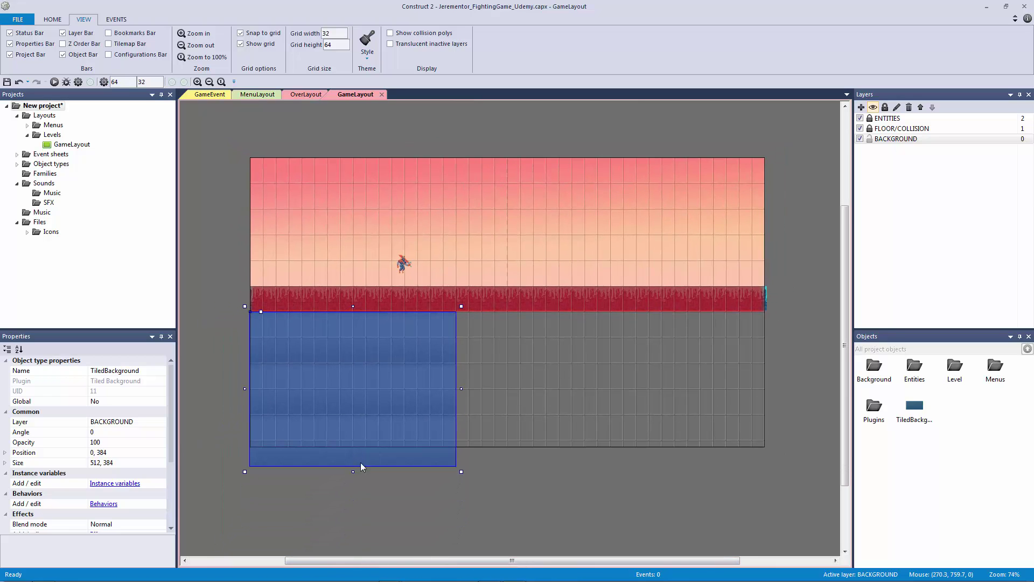
drag(463, 390, 767, 400)
click(790, 359)
ctrl+scroll(590, 393, up, 6)
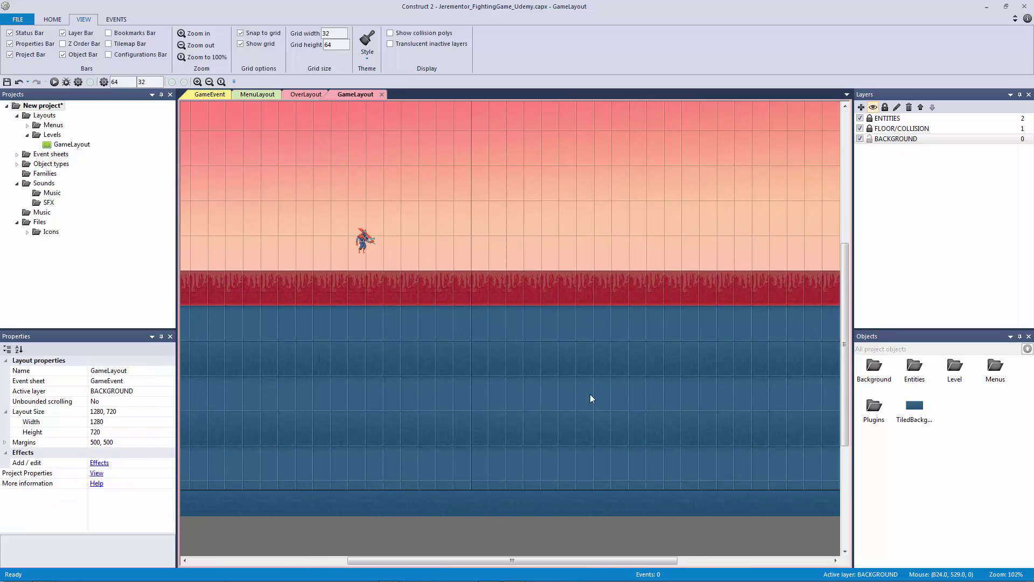
middle_drag(568, 393, 512, 347)
ctrl+scroll(706, 374, down, 4)
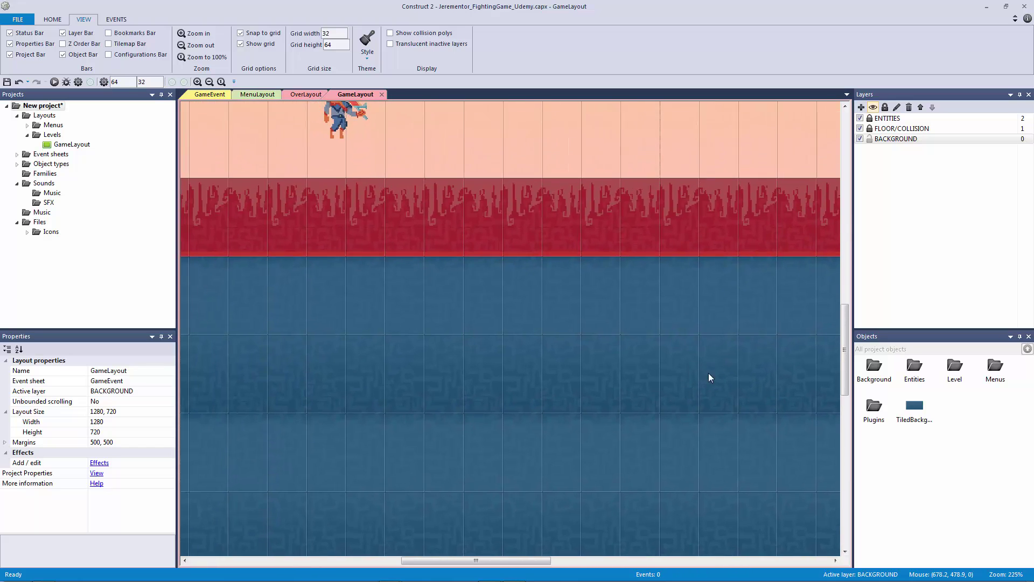
ctrl+scroll(800, 261, down, 2)
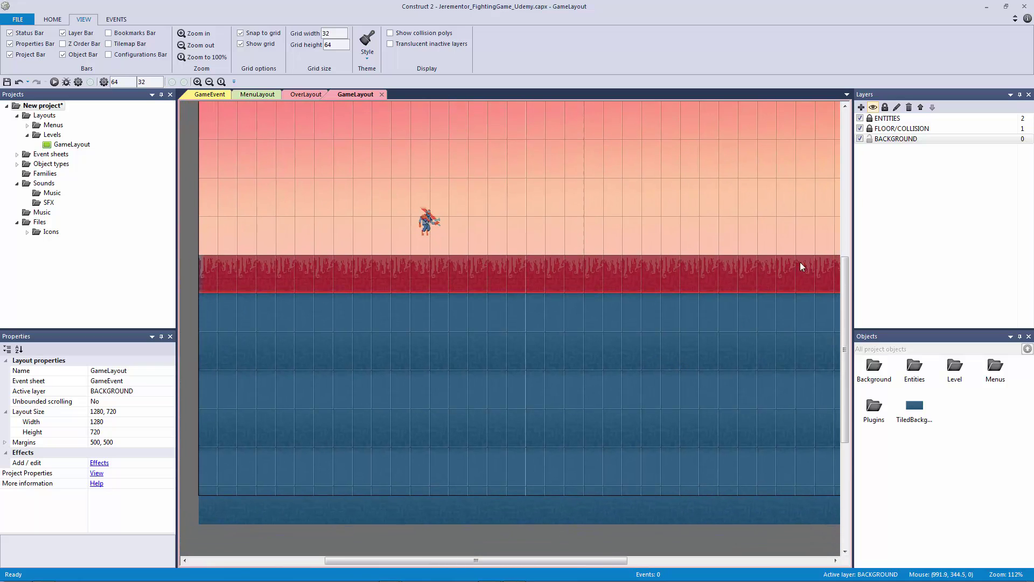
click(868, 129)
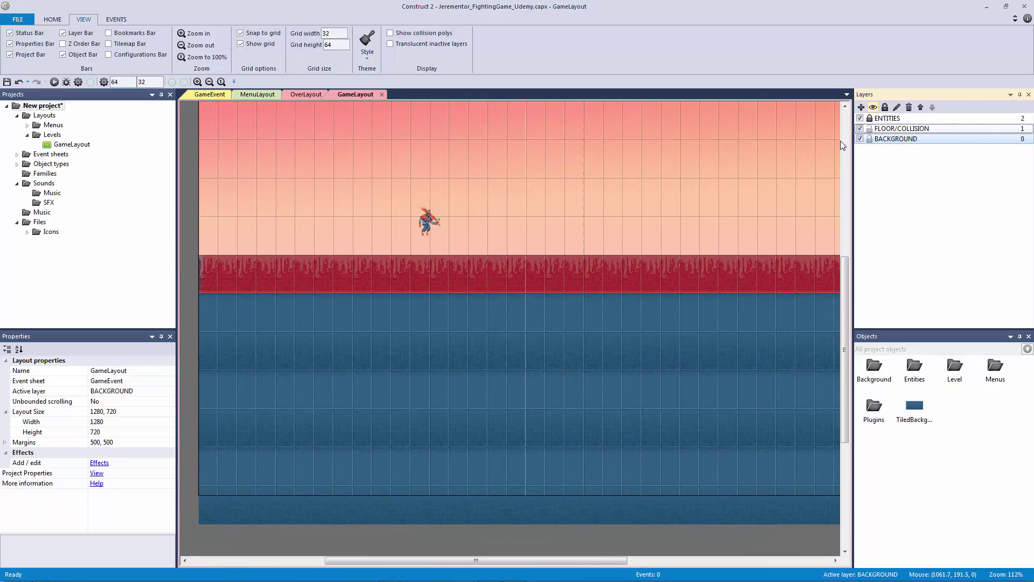
Move obj_Collision aside, then set the tiled background to 0, 320 at 1280×448.
drag(625, 263, 573, 472)
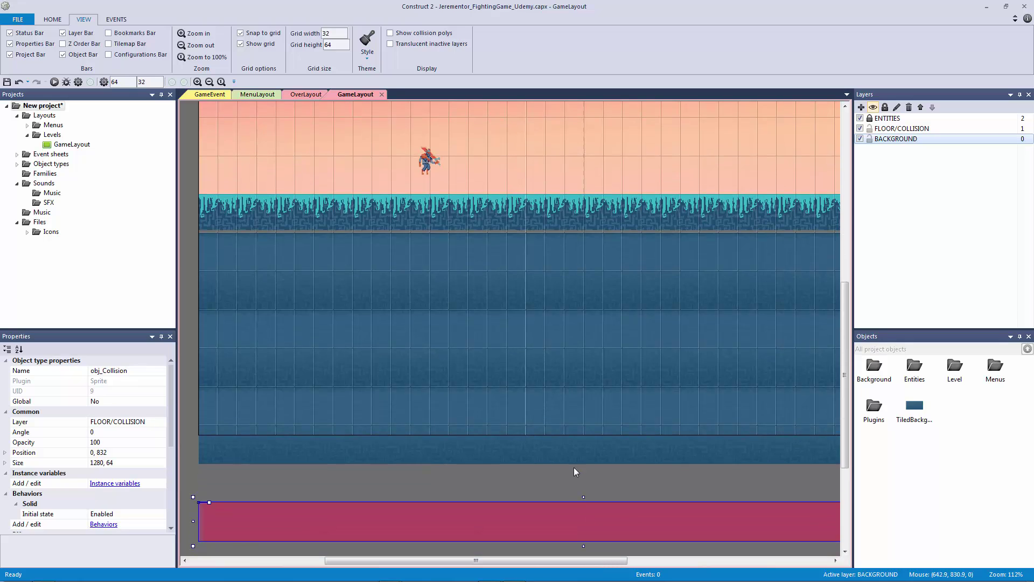
click(551, 381)
drag(521, 368, 519, 346)
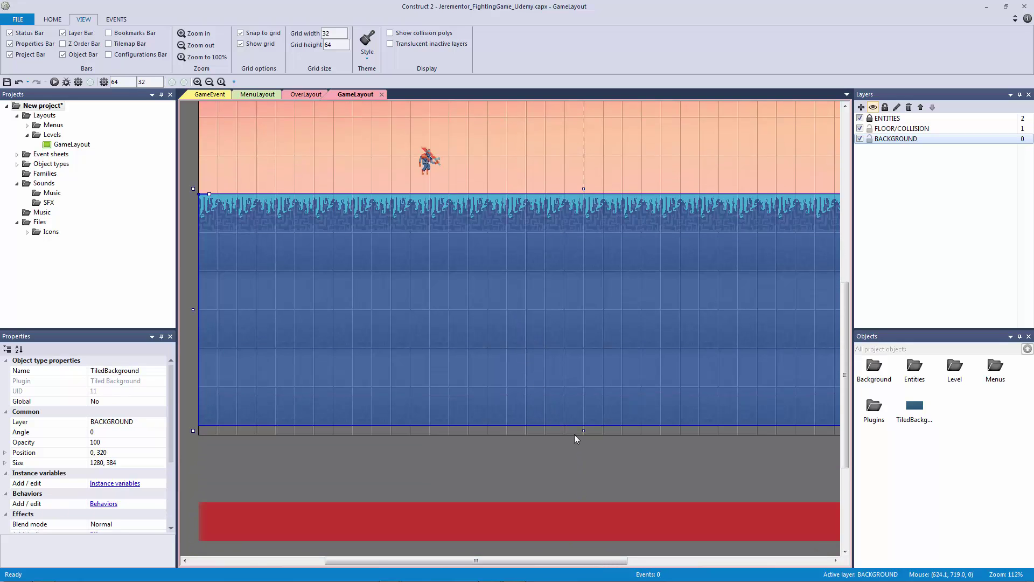
drag(583, 430, 525, 479)
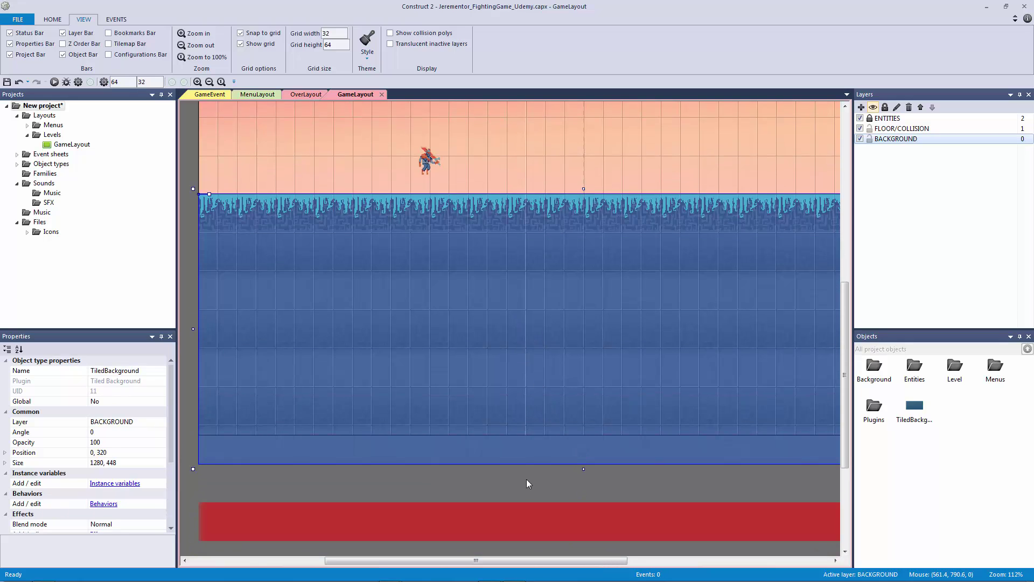
click(525, 480)
ctrl+scroll(395, 241, up, 5)
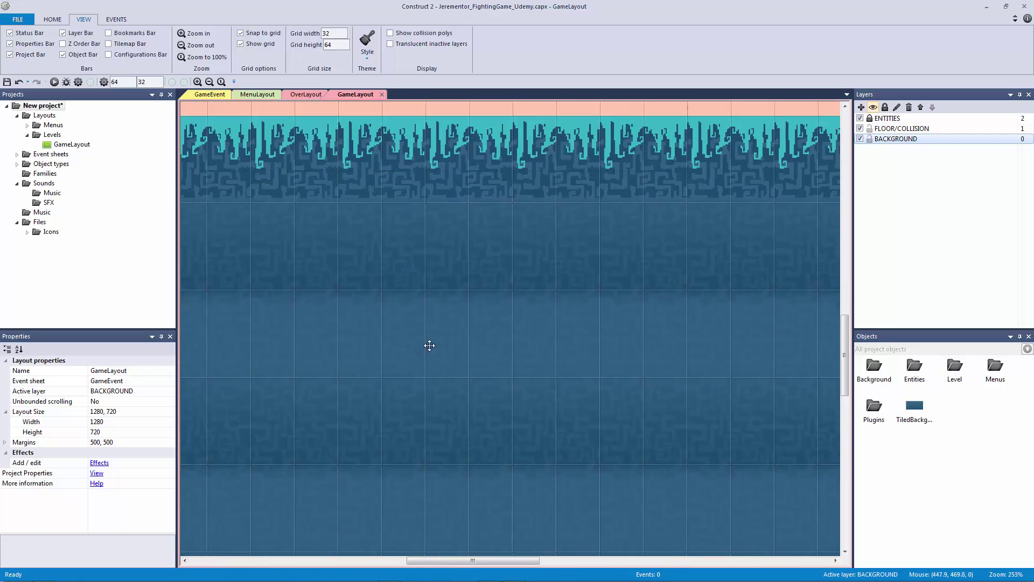
ctrl+scroll(431, 377, down, 4)
ctrl+scroll(432, 401, up, 5)
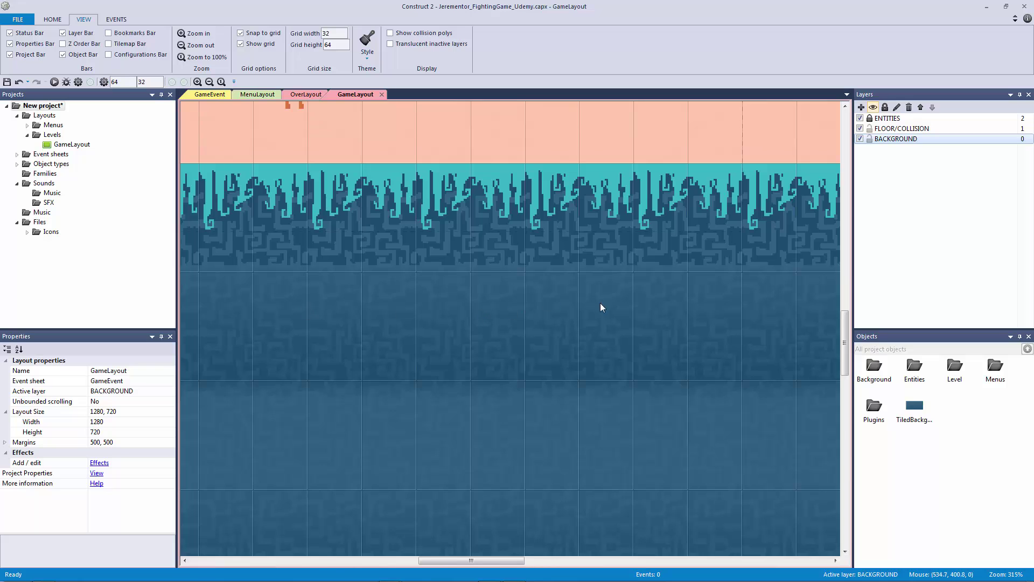
ctrl+scroll(602, 307, down, 8)
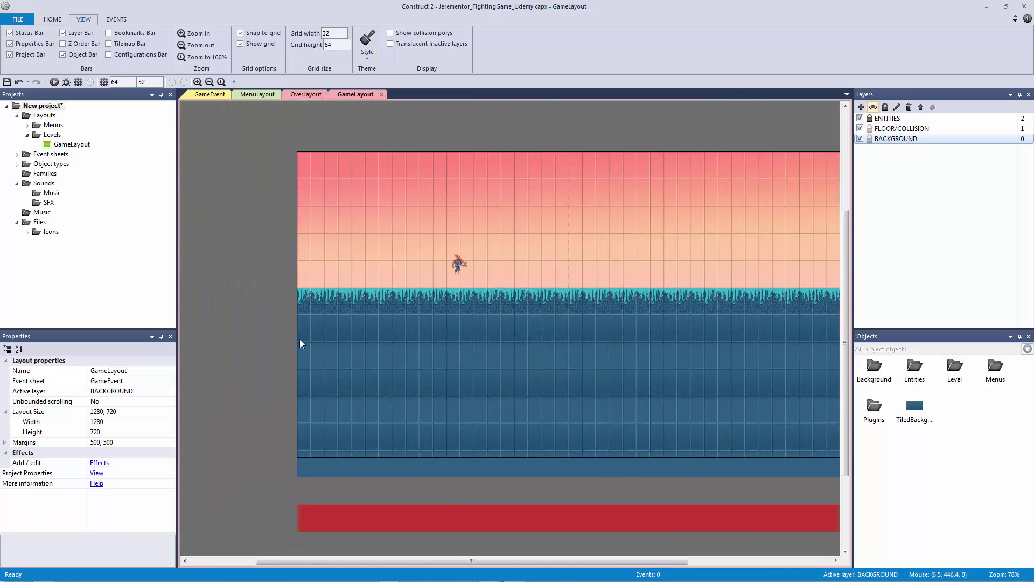
Marquee-select obj_Collision and drag it back over the floor's top at 0, 320.
drag(272, 331, 166, 415)
drag(451, 522, 395, 302)
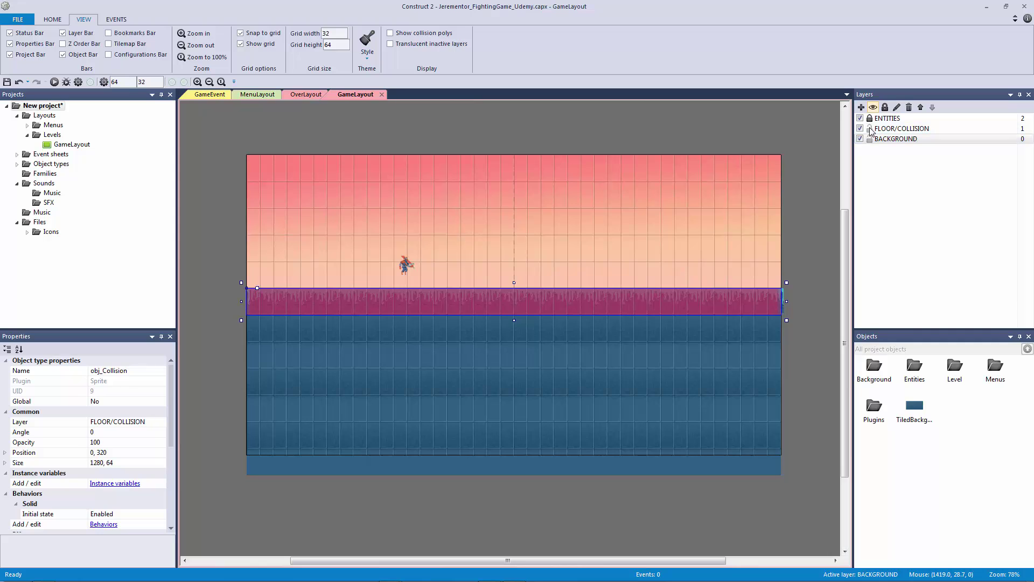
click(773, 251)
click(806, 245)
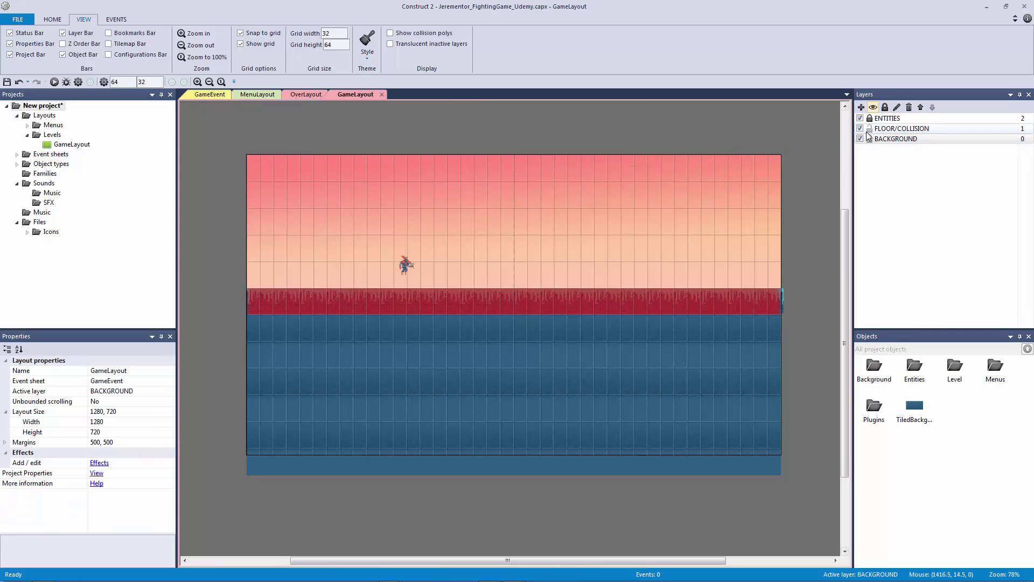
ctrl+scroll(558, 235, up, 3)
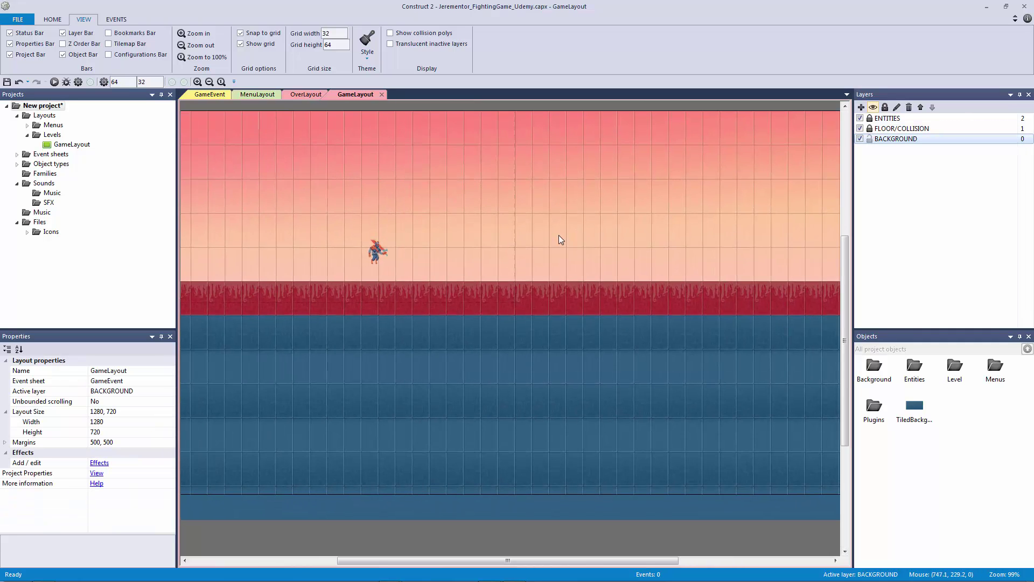
ctrl+scroll(557, 235, down, 3)
ctrl+scroll(558, 239, down, 1)
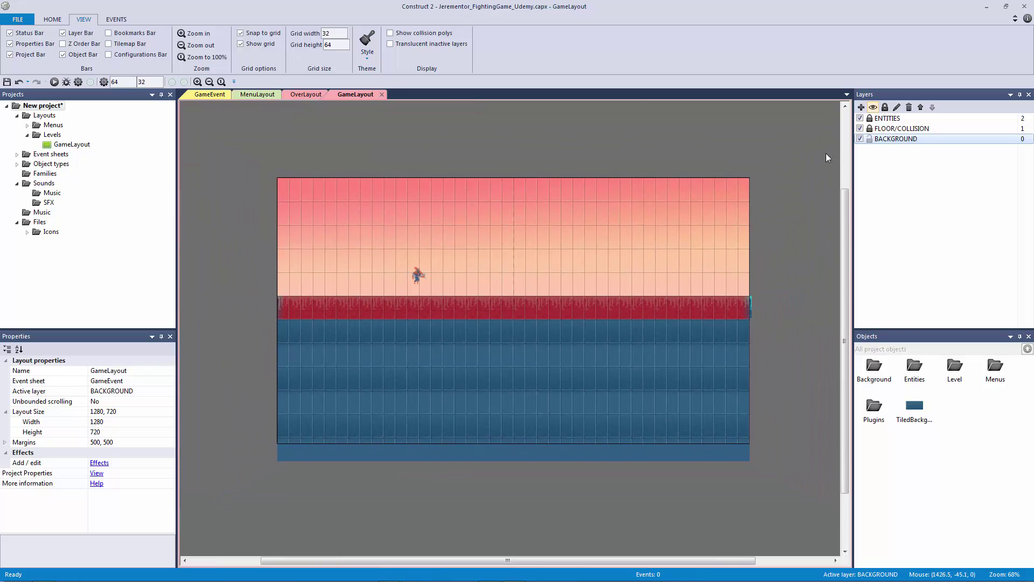
Lock BACKGROUND and add a new layer above ENTITIES named HUD.
click(870, 139)
click(880, 129)
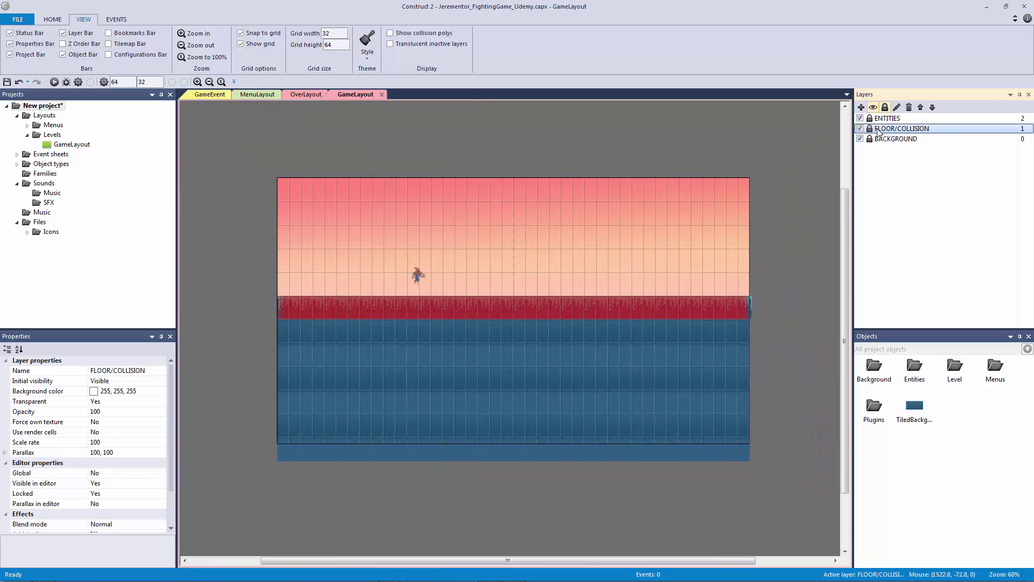
click(888, 119)
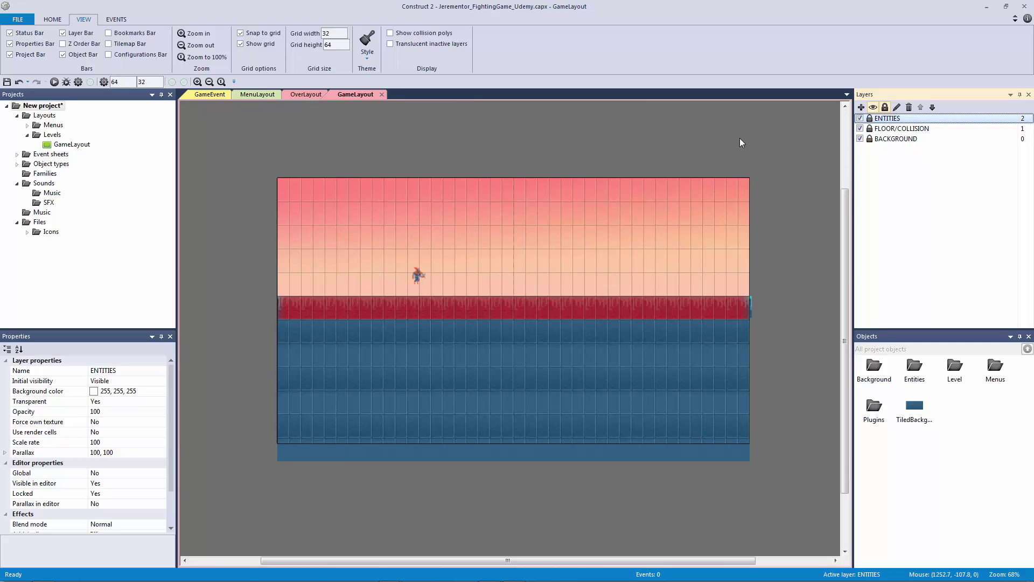
click(860, 107)
click(884, 119)
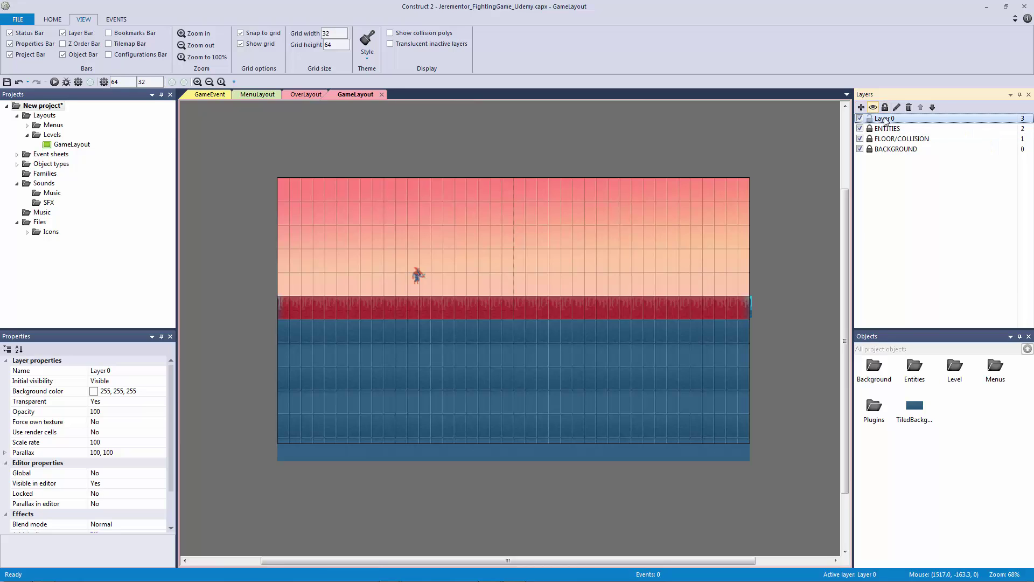
right_click(885, 120)
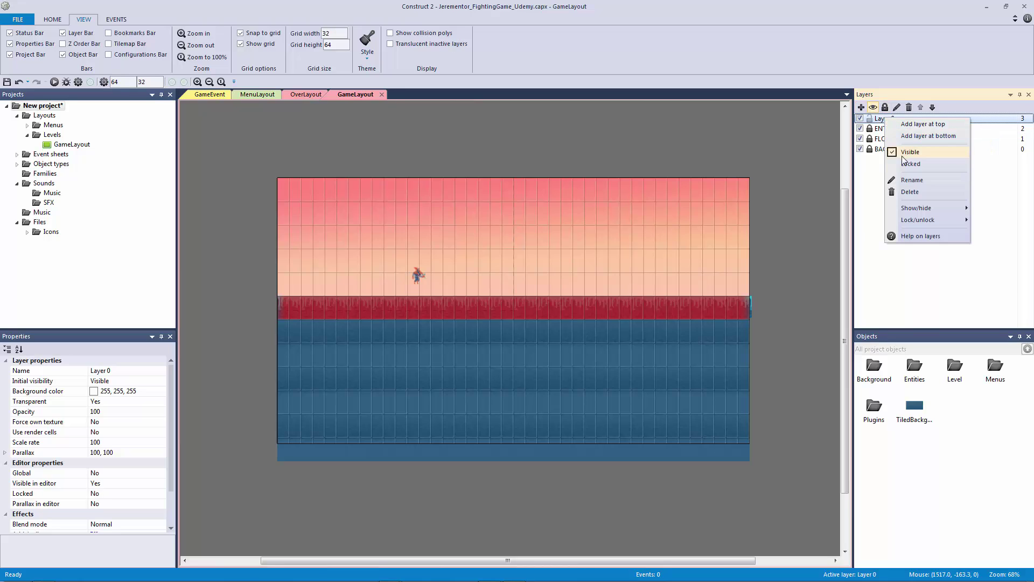
text(HU)
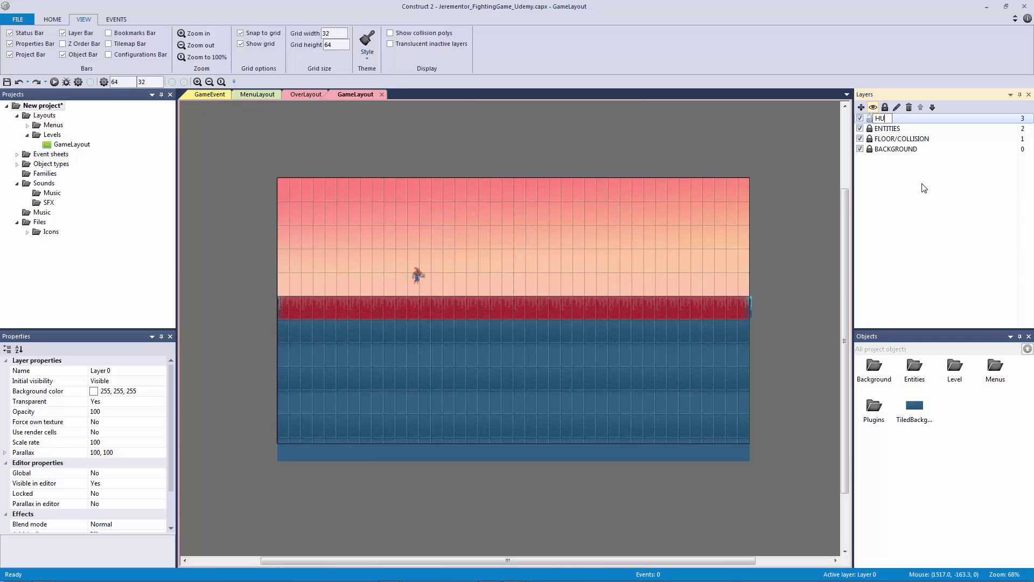
text(D)
key(Return)
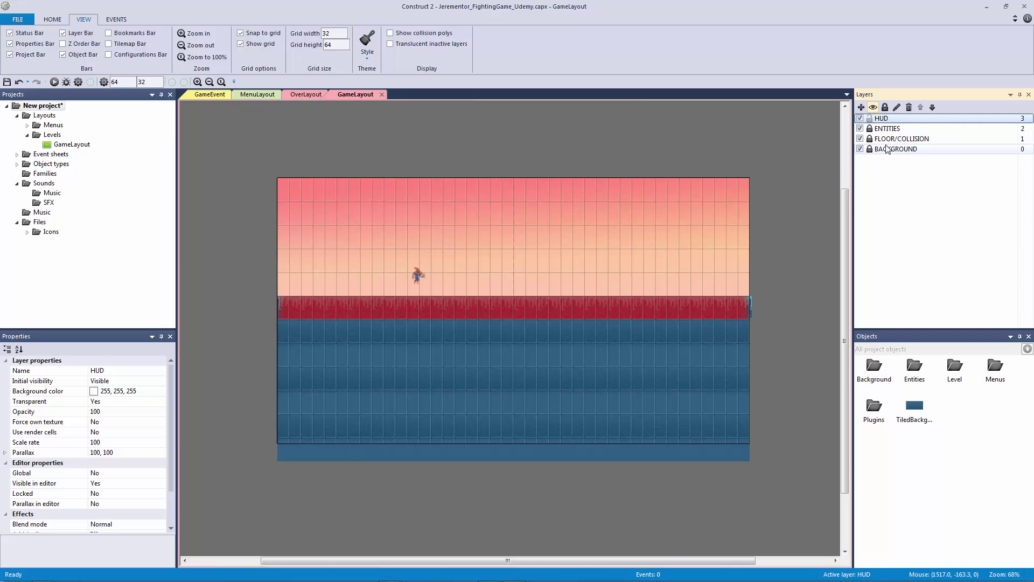
Review the properties of the HUD, ENTITIES, FLOOR/COLLISION and BACKGROUND layers.
click(869, 118)
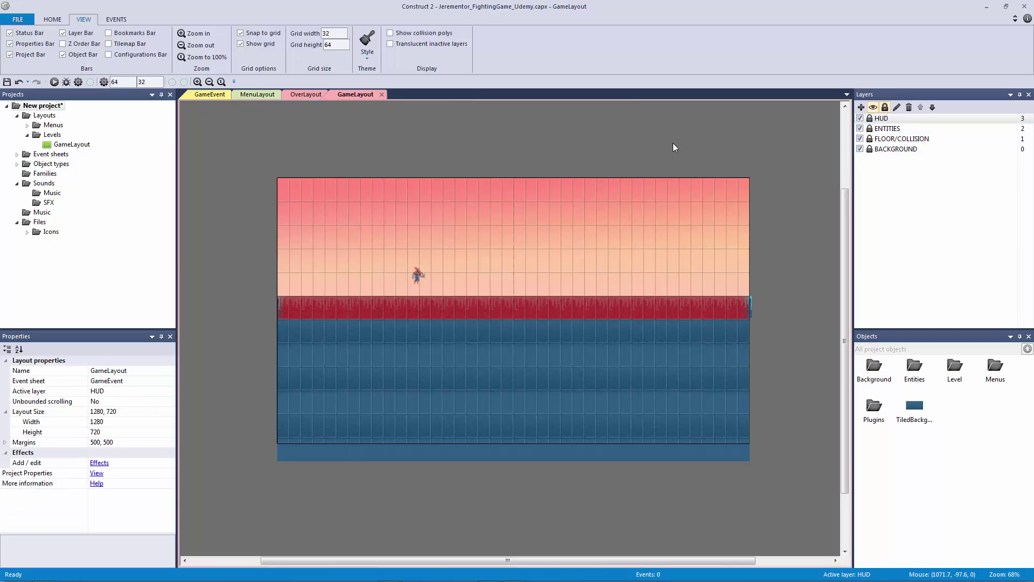
click(886, 120)
click(897, 128)
click(898, 139)
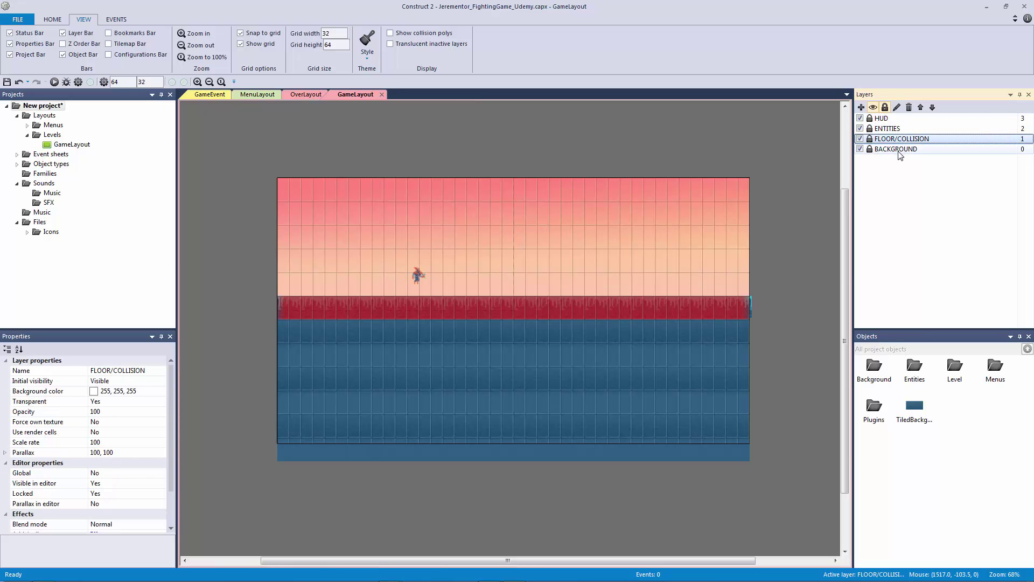
click(895, 149)
click(654, 159)
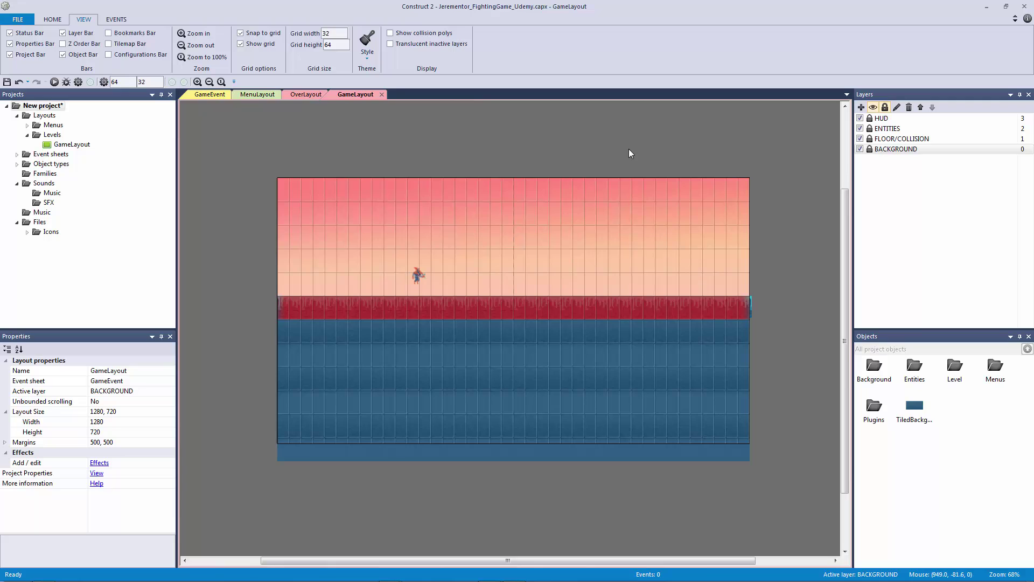
click(898, 139)
click(897, 148)
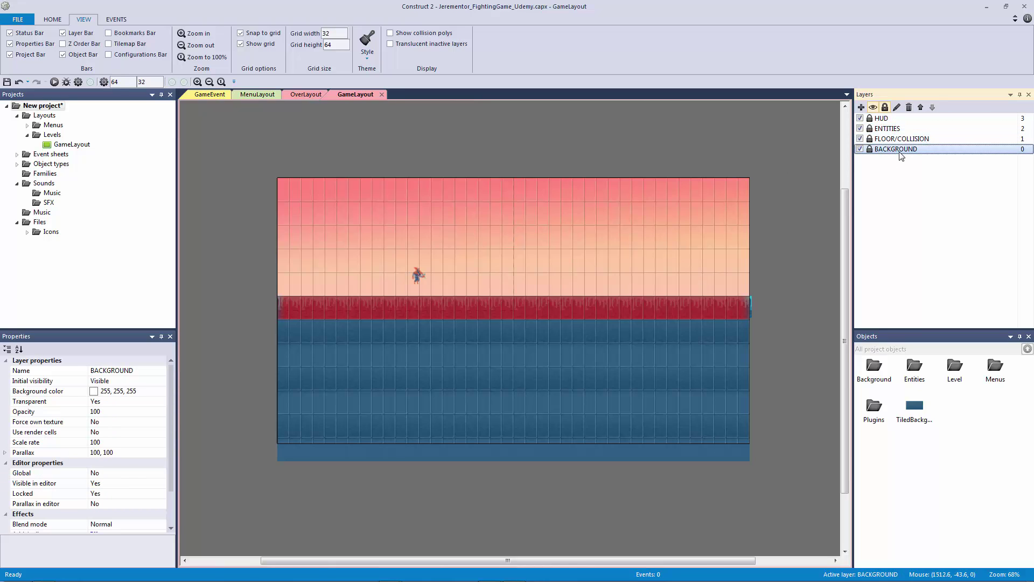
click(687, 146)
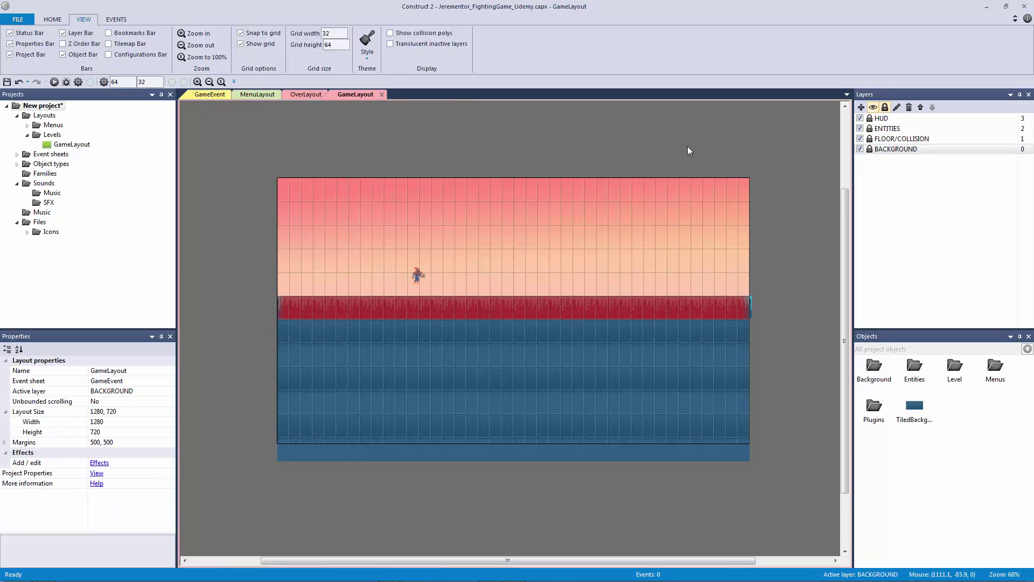
click(873, 152)
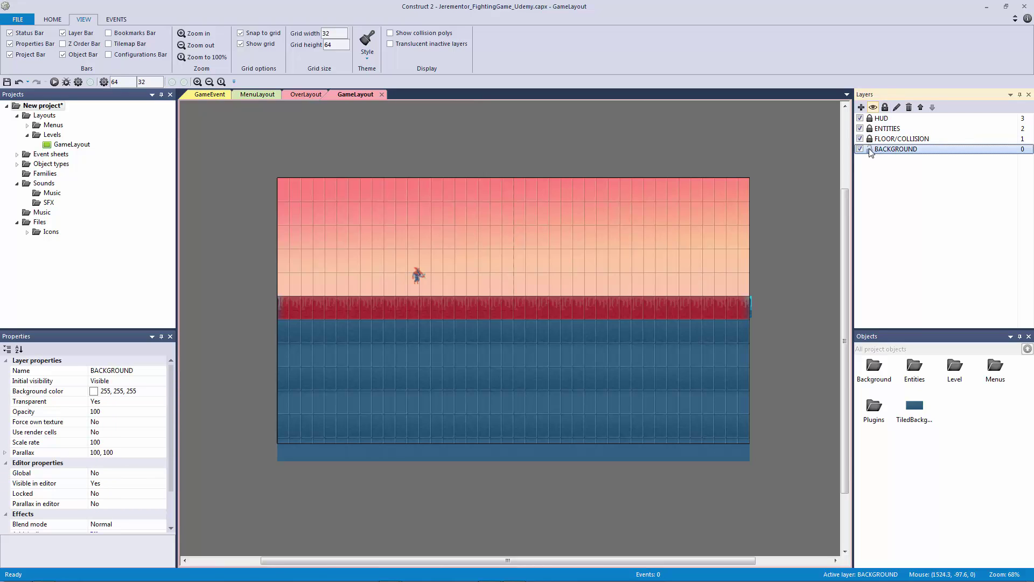
click(869, 149)
click(716, 146)
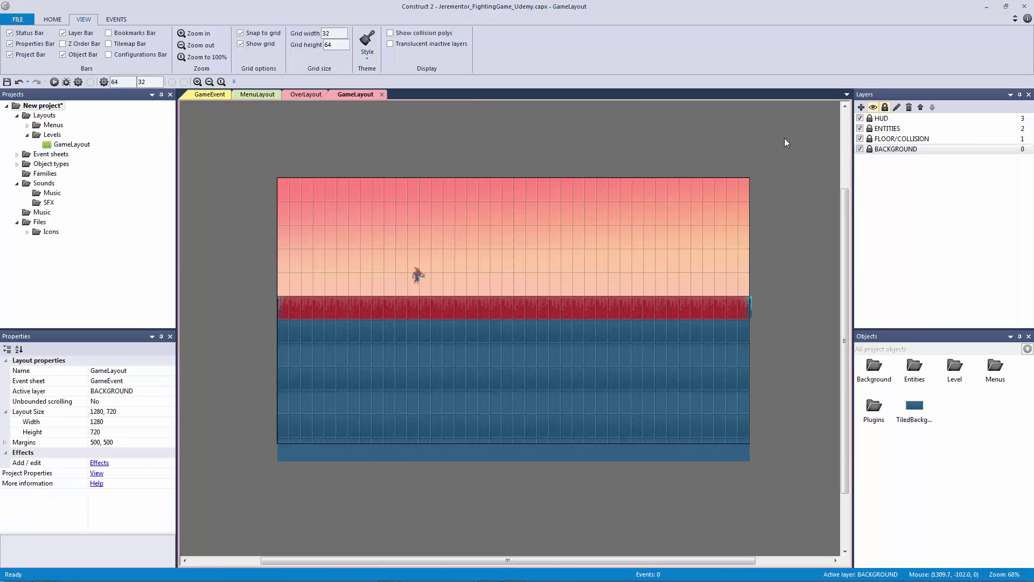
click(888, 139)
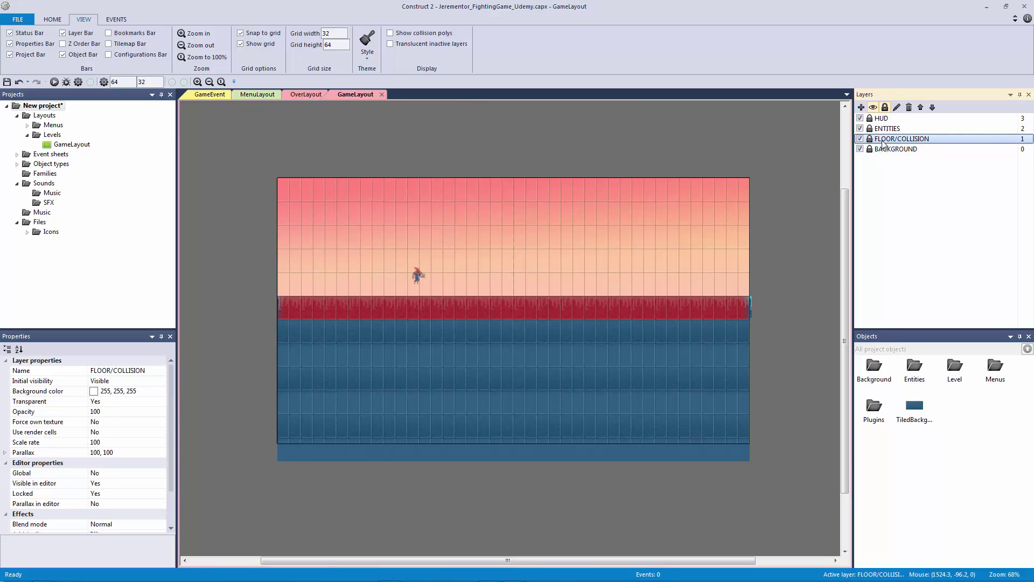
click(886, 149)
click(883, 140)
click(886, 150)
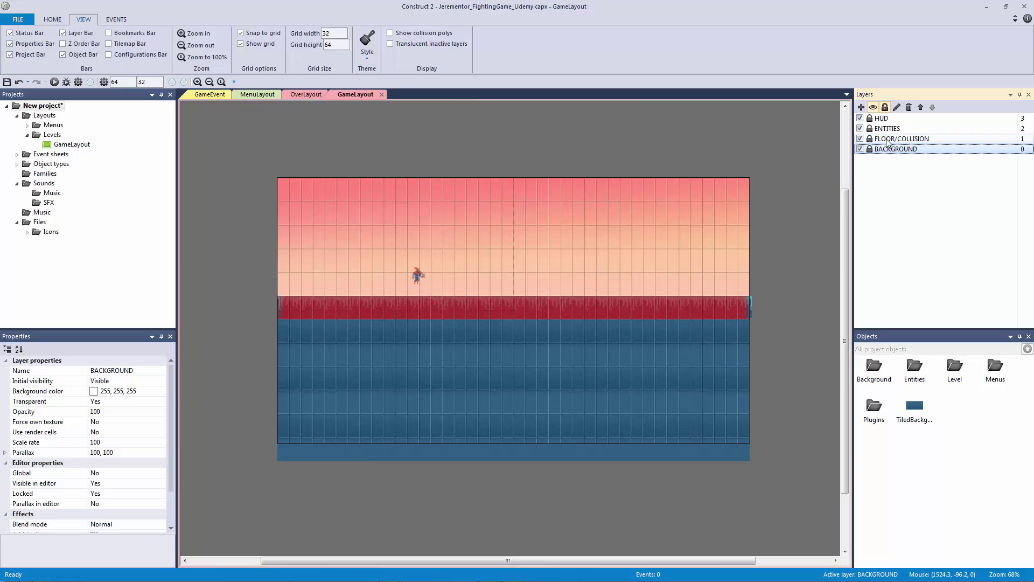
click(888, 139)
click(890, 150)
Add three new layers and move each down to sit just above BACKGROUND.
click(861, 107)
click(884, 118)
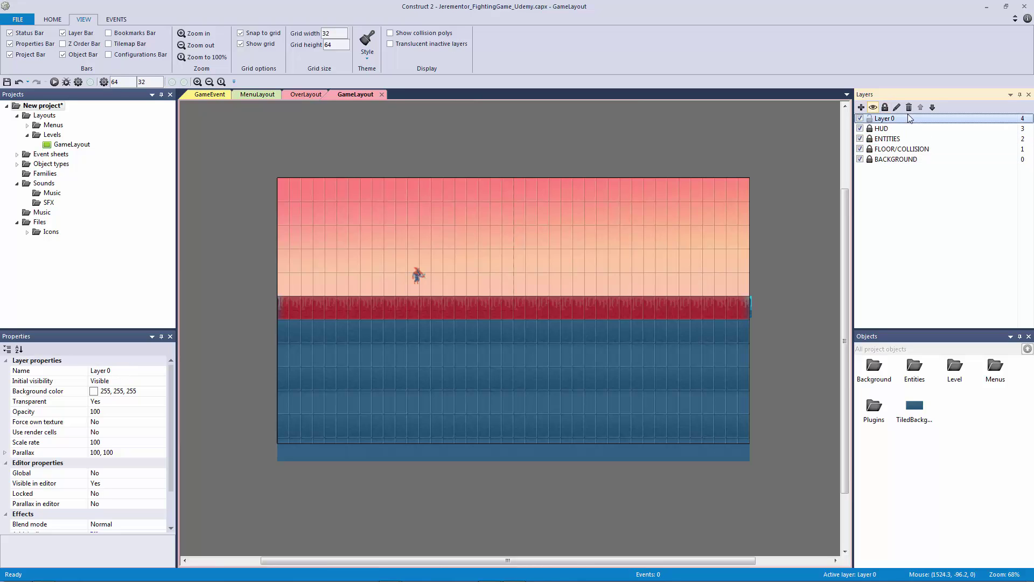
click(932, 107)
click(932, 107)
click(933, 107)
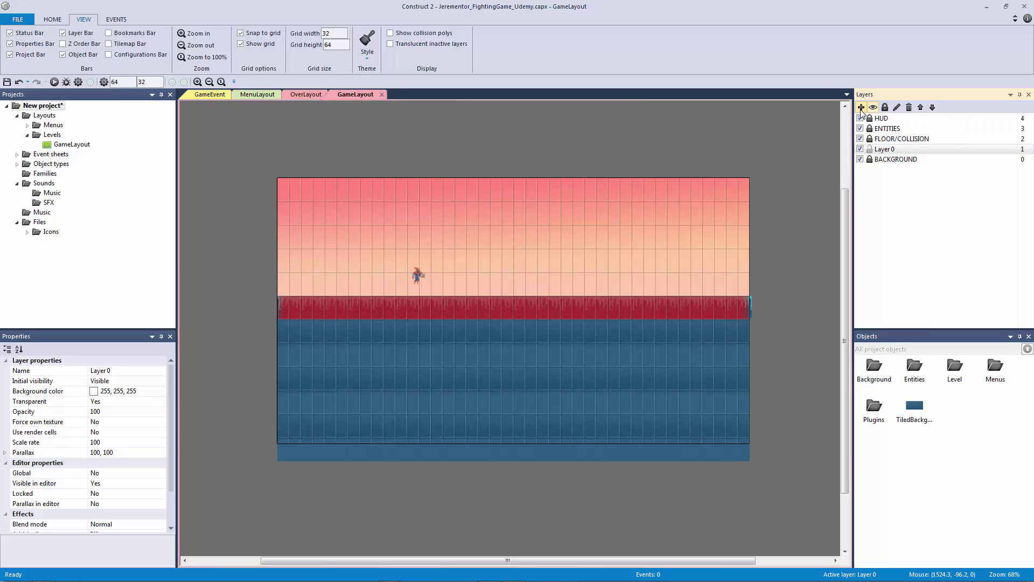
click(861, 107)
click(884, 119)
click(932, 107)
click(932, 107)
click(932, 107)
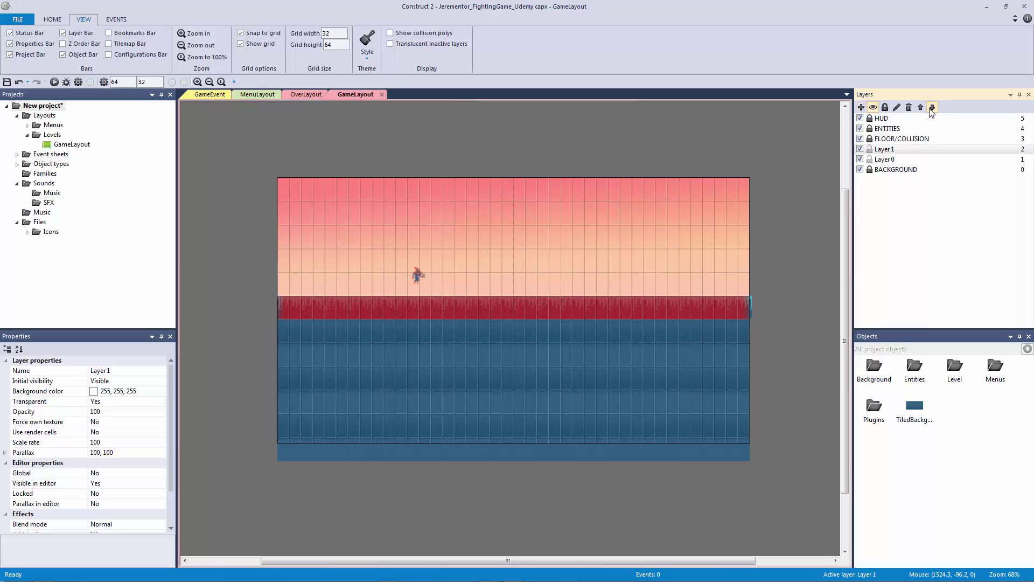
click(861, 107)
click(929, 118)
click(933, 107)
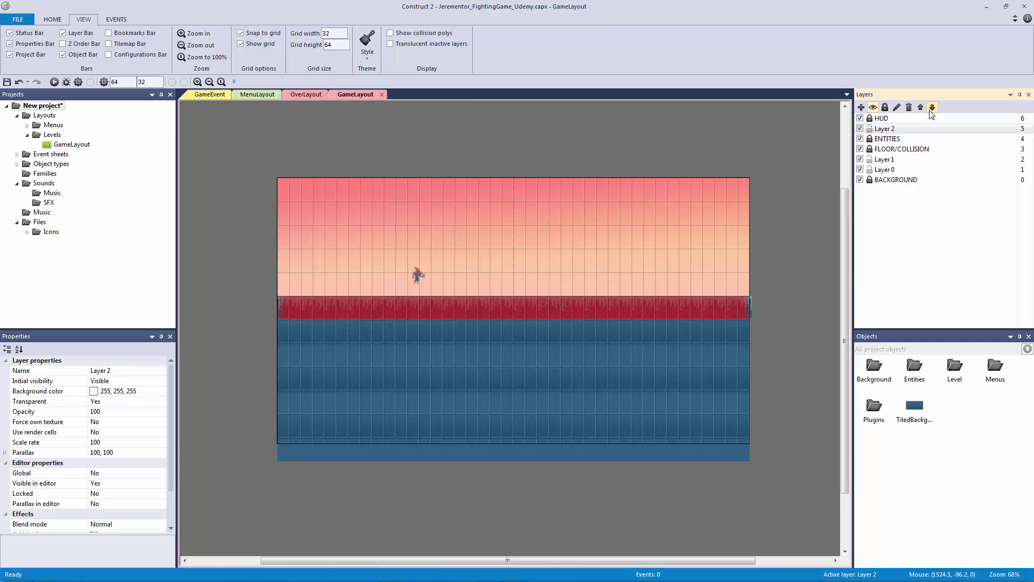
click(932, 107)
click(932, 107)
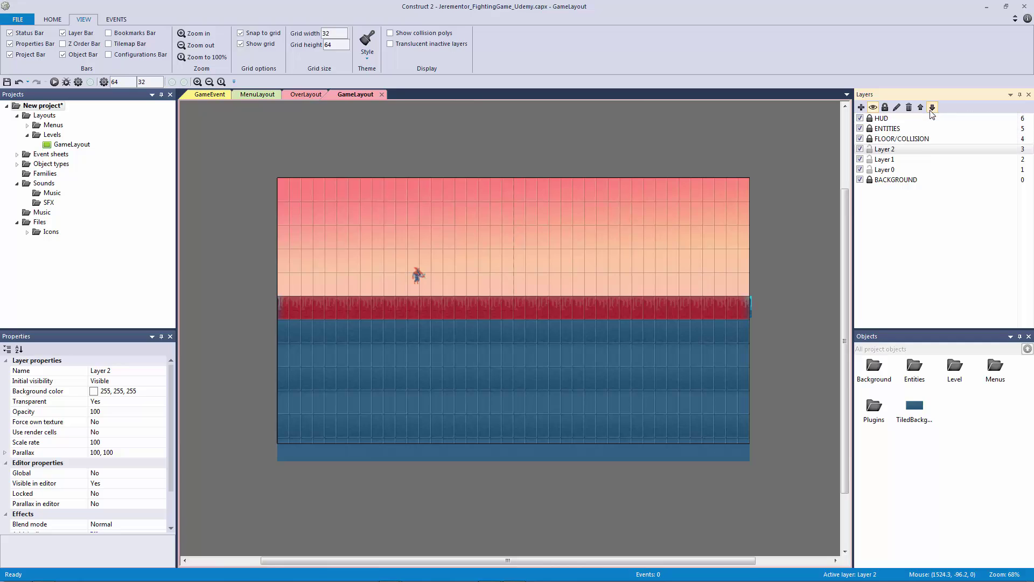
Rename Layer 0 to 3.
click(894, 169)
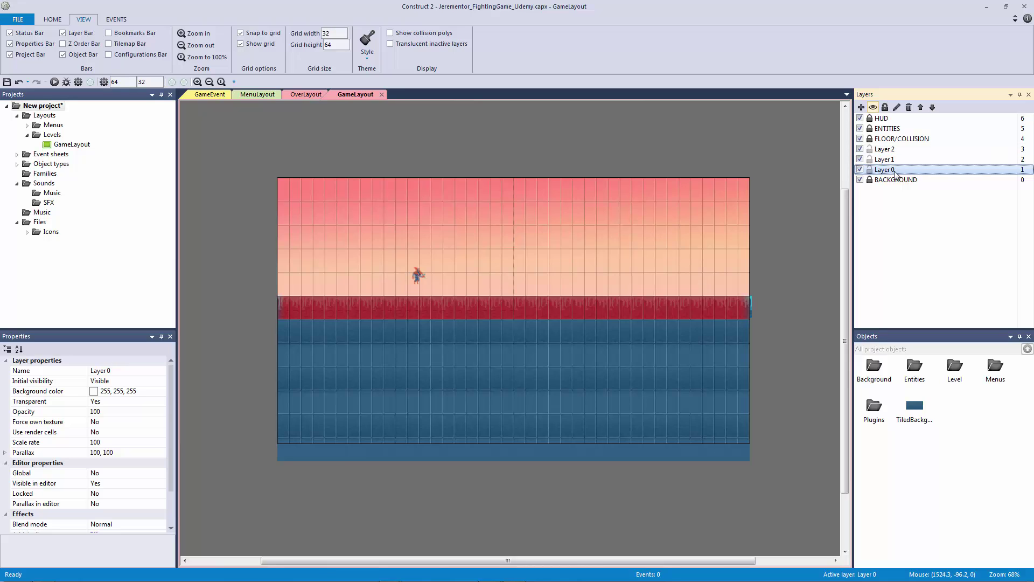
right_click(894, 171)
click(879, 205)
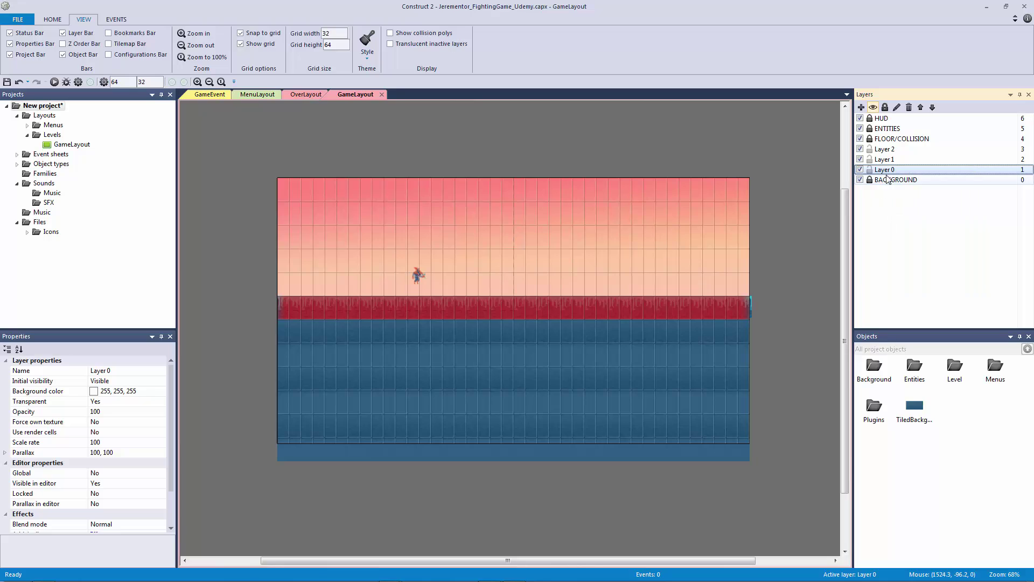
right_click(888, 170)
click(915, 233)
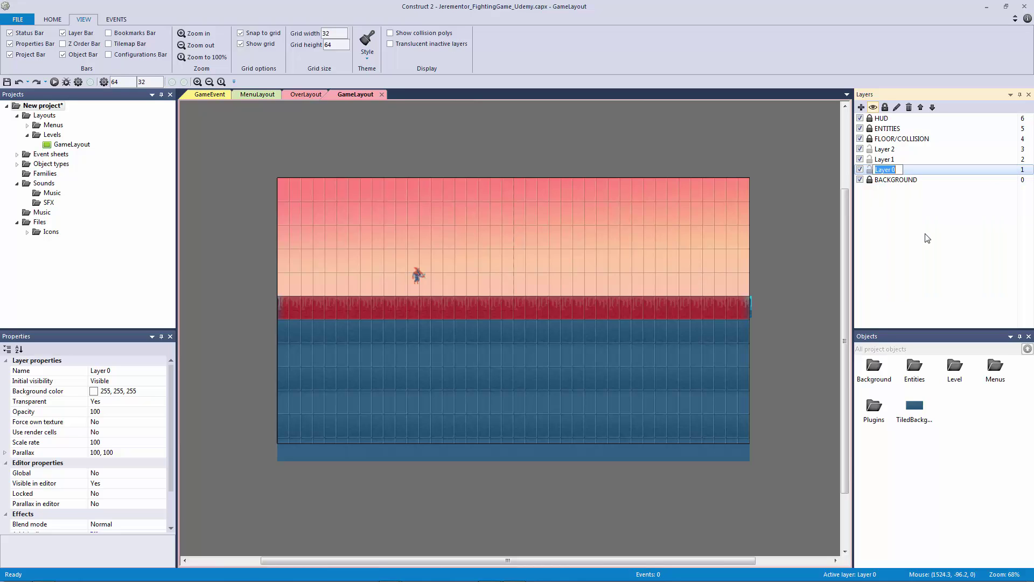
text(3)
key(Return)
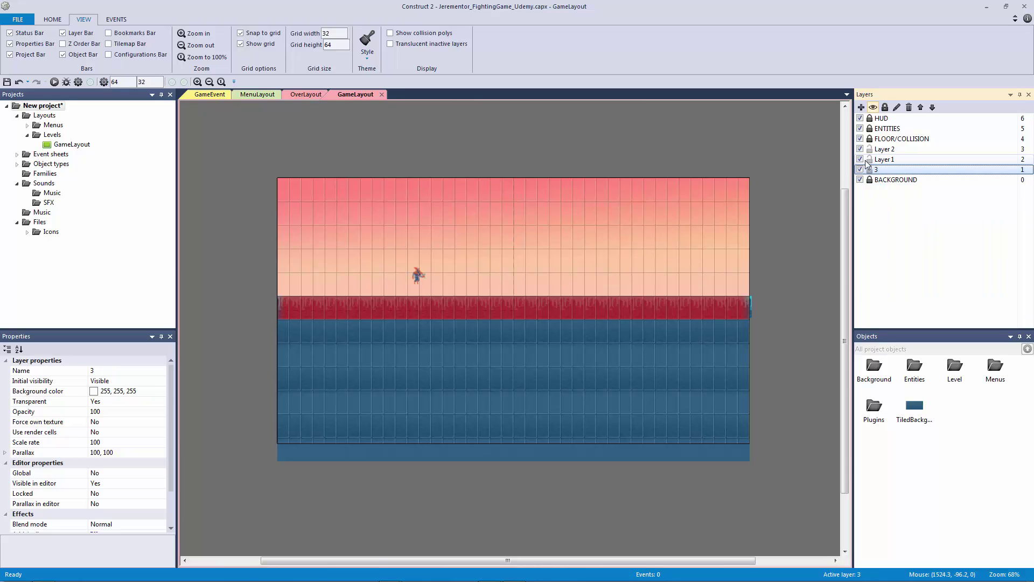
Rename Layer 1 to 2 and Layer 2 to 1.
click(886, 159)
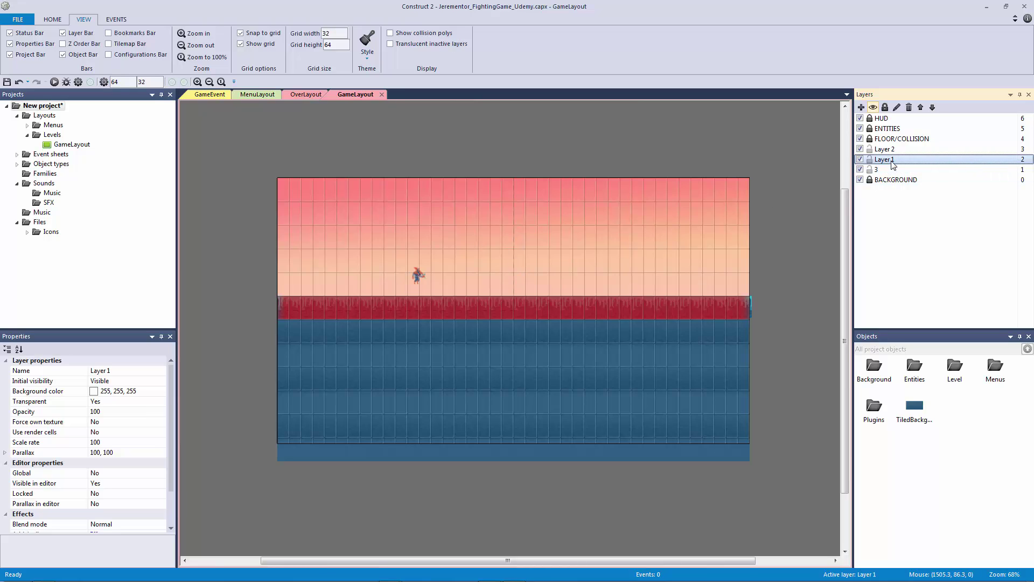
right_click(892, 160)
click(917, 223)
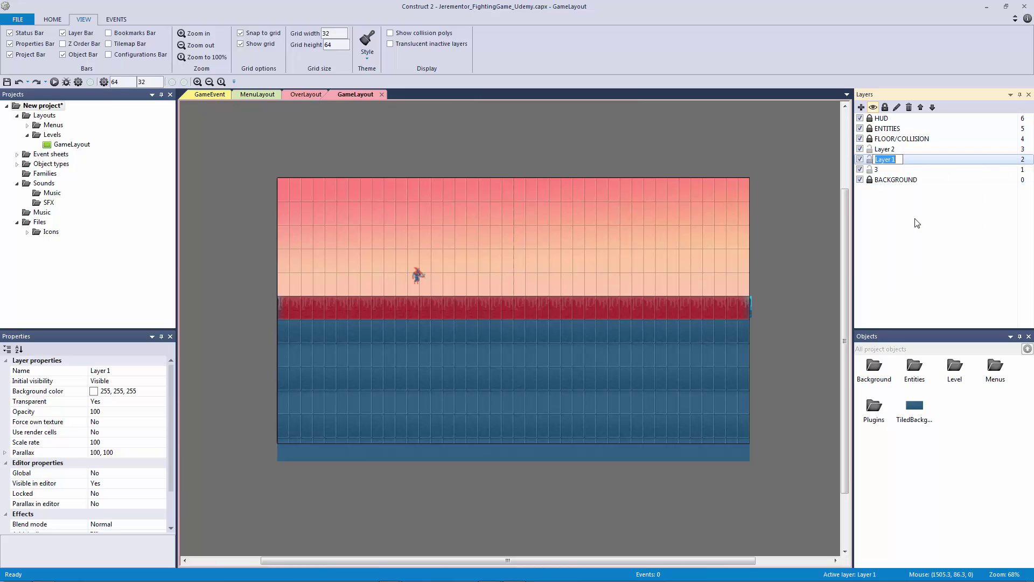
text(2)
key(Return)
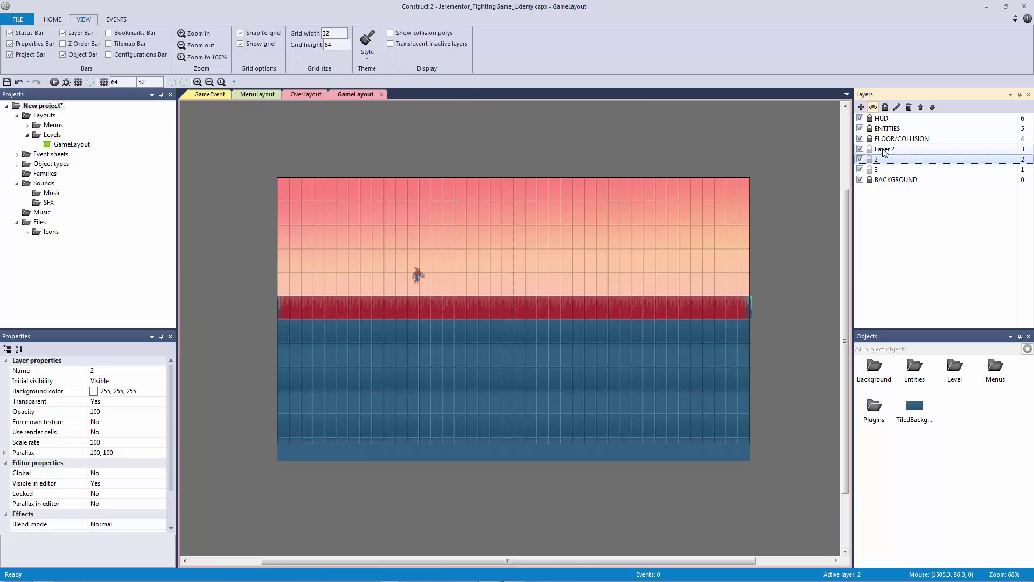
click(891, 151)
right_click(892, 153)
click(921, 210)
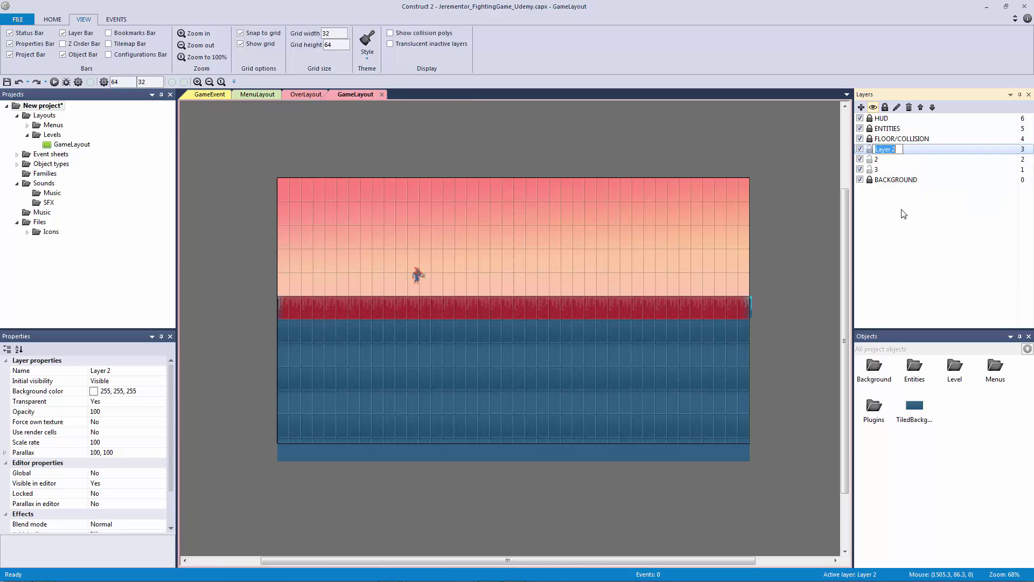
text(1)
key(Return)
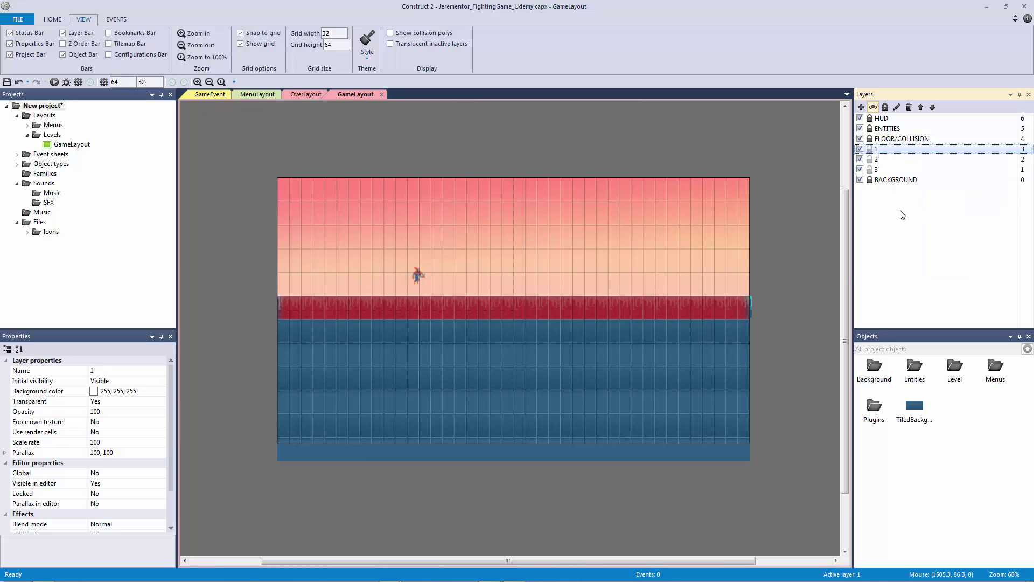
Lock layers 1 and 2 and make layer 3 the active layer.
click(606, 150)
ctrl+scroll(608, 151, up, 1)
ctrl+scroll(609, 155, up, 2)
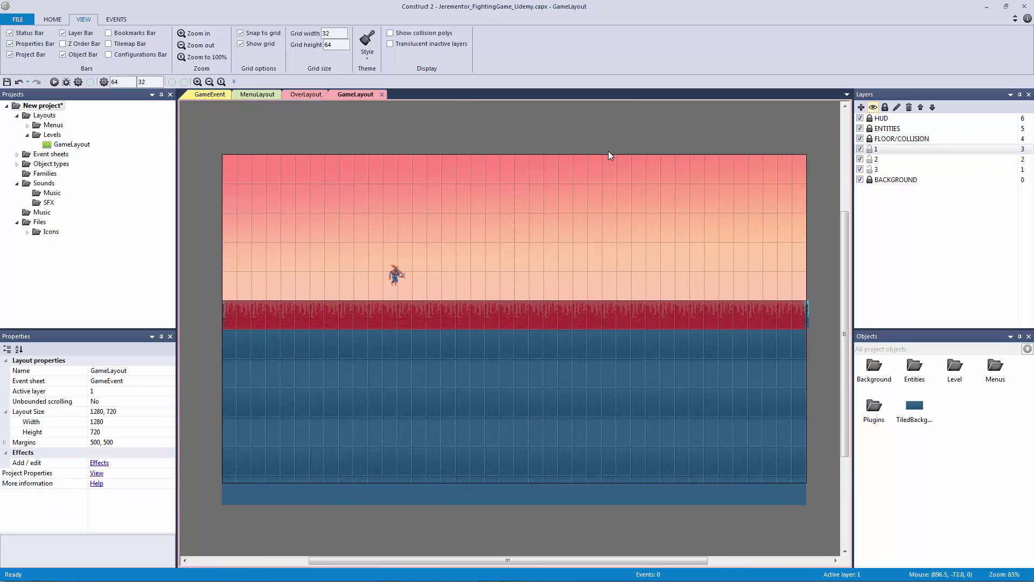
ctrl+scroll(608, 155, down, 1)
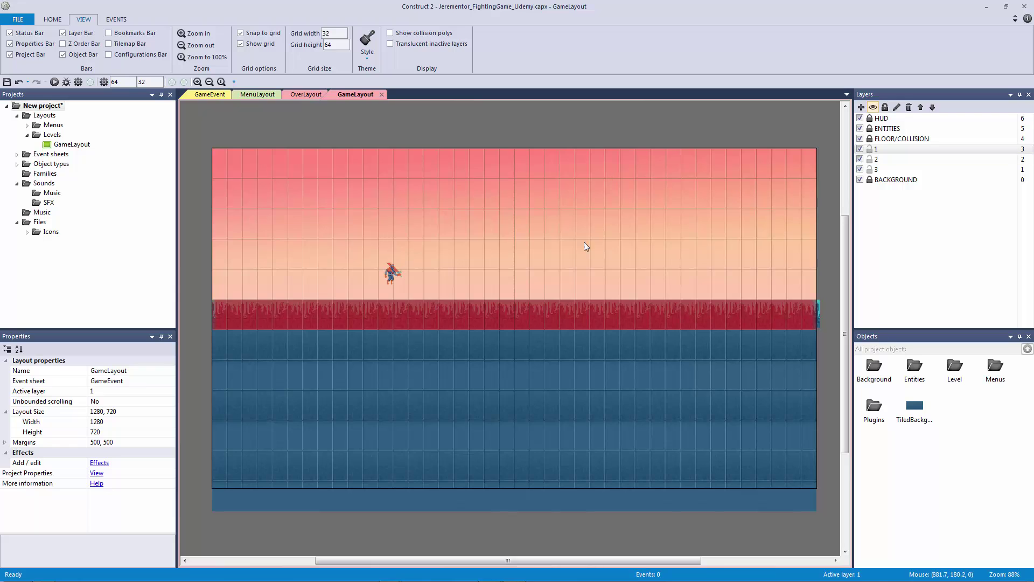
click(869, 149)
click(869, 159)
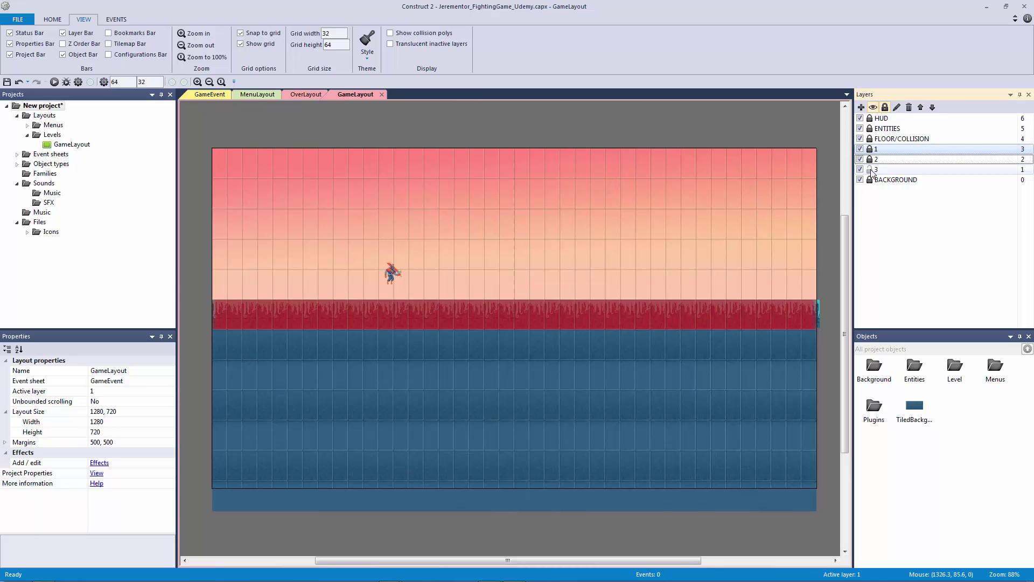
click(888, 169)
double_click(578, 236)
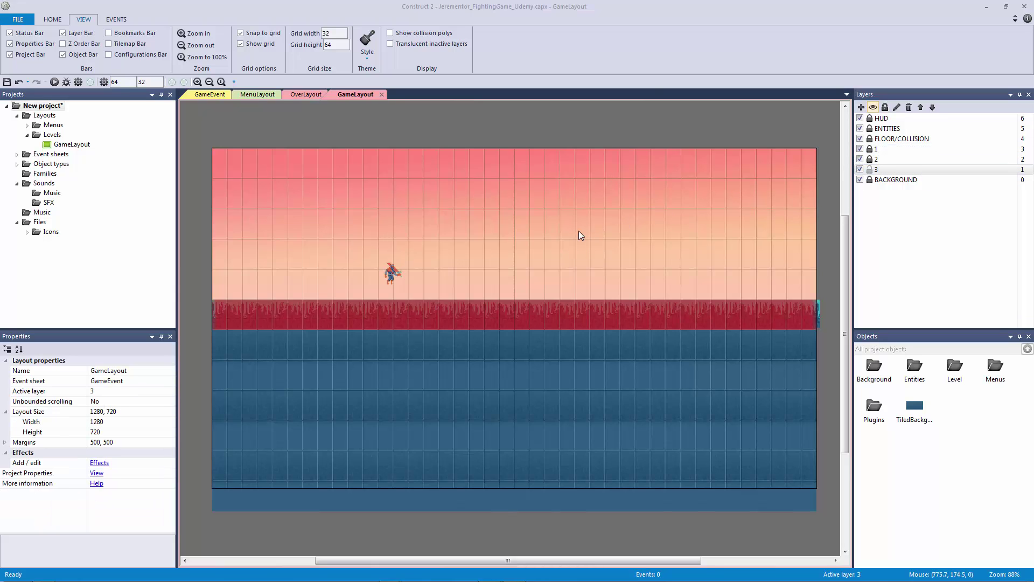
Insert a sprite on layer 3 loaded with the Mountains_3 image.
double_click(434, 268)
click(464, 261)
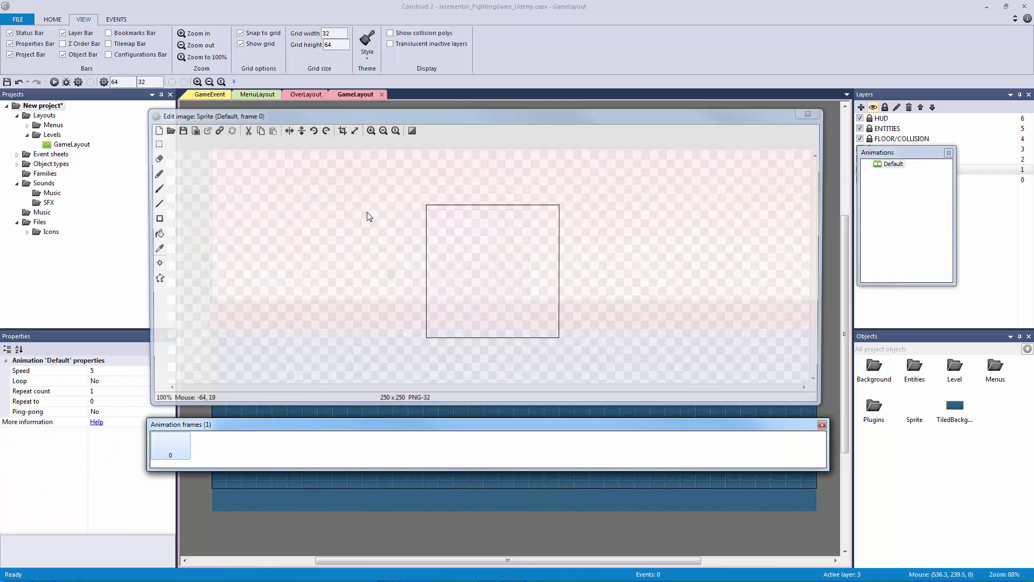
click(166, 134)
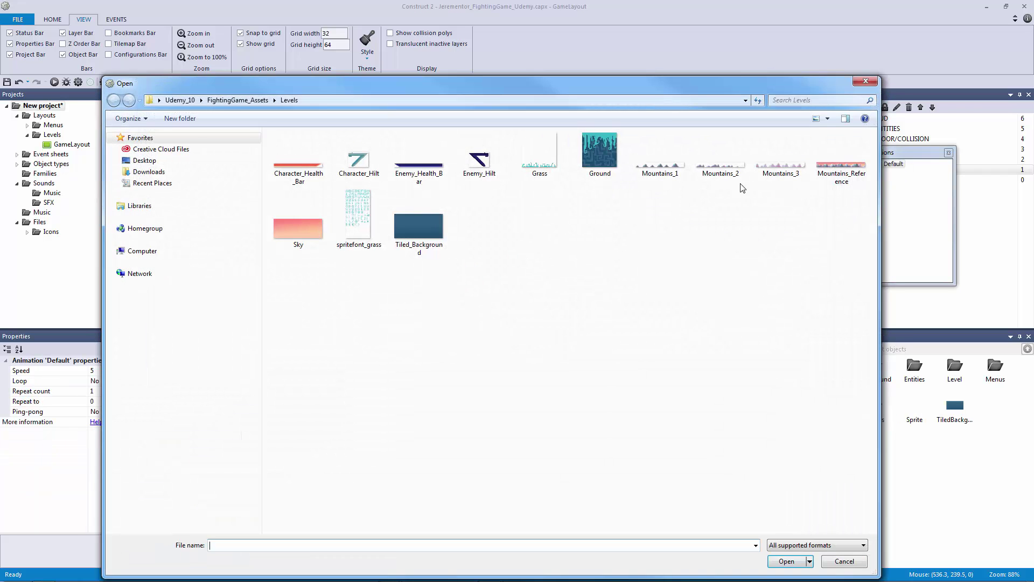
double_click(780, 167)
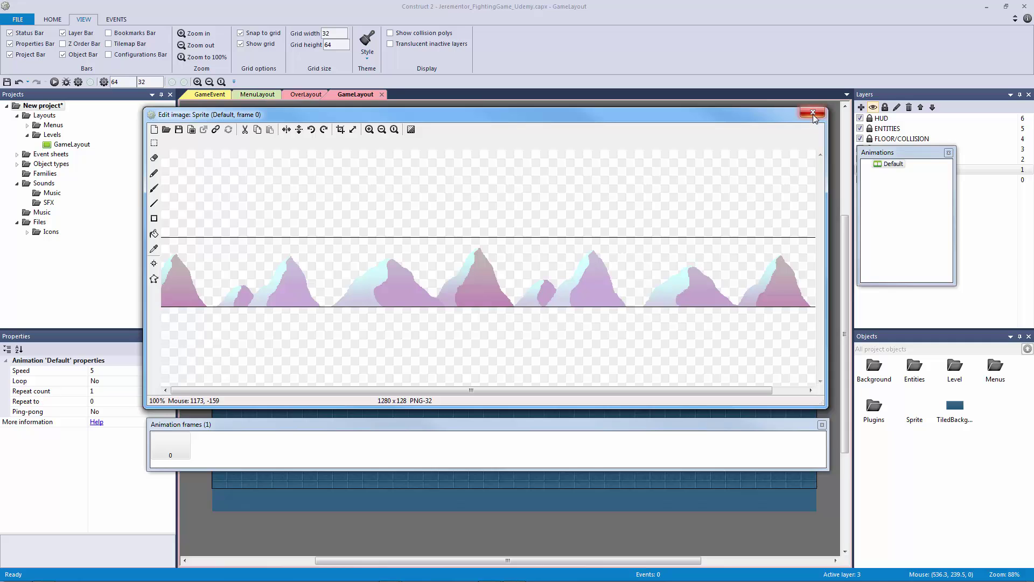
click(812, 113)
drag(602, 302, 586, 283)
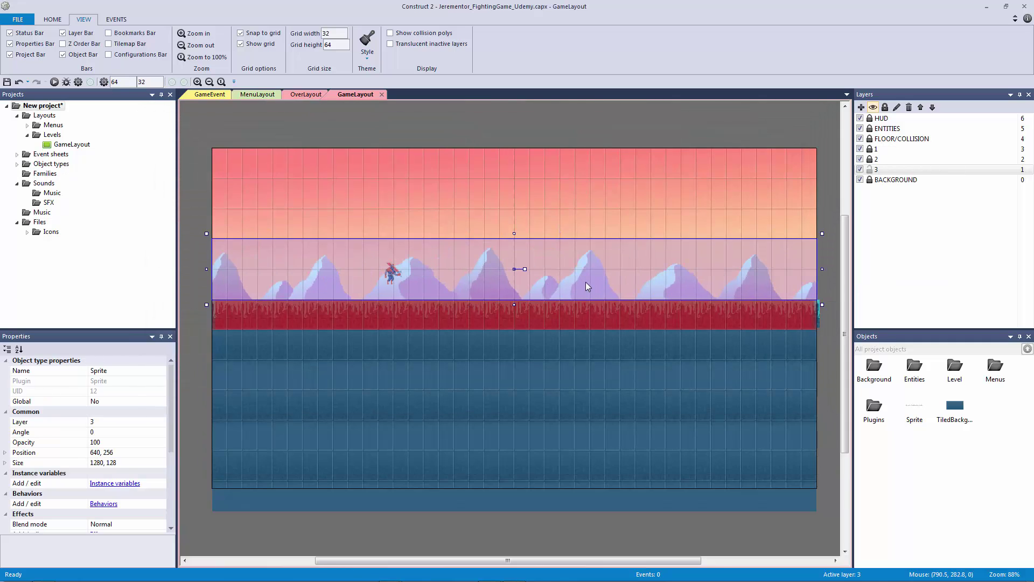
Stretch the far mountains to 1280×192 and raise them one grid step to 640, 224.
ctrl+scroll(585, 282, down, 3)
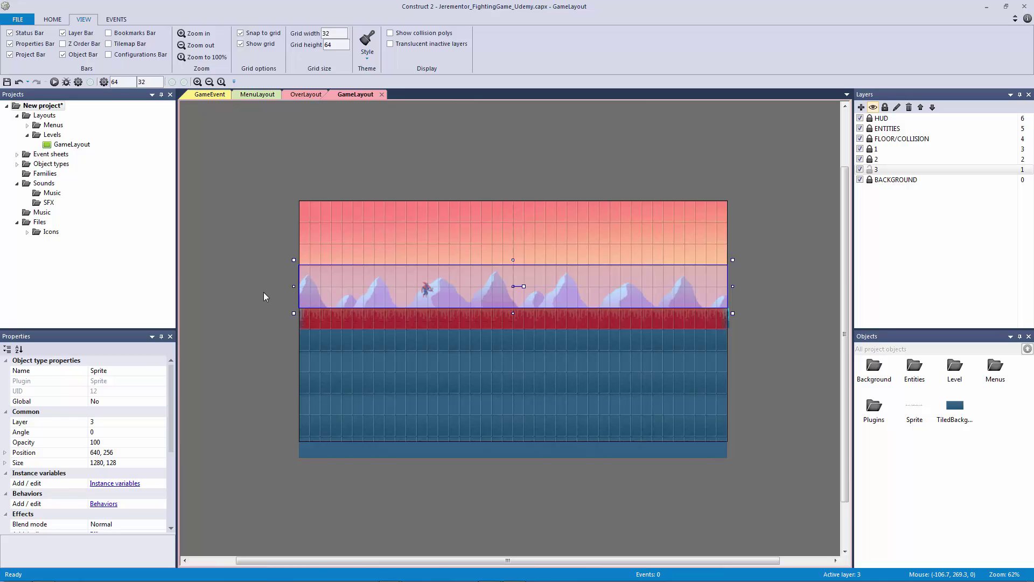
click(780, 305)
mouse_move(747, 309)
middle_down()
mouse_move(690, 305)
mouse_move(757, 300)
mouse_move(736, 296)
middle_up()
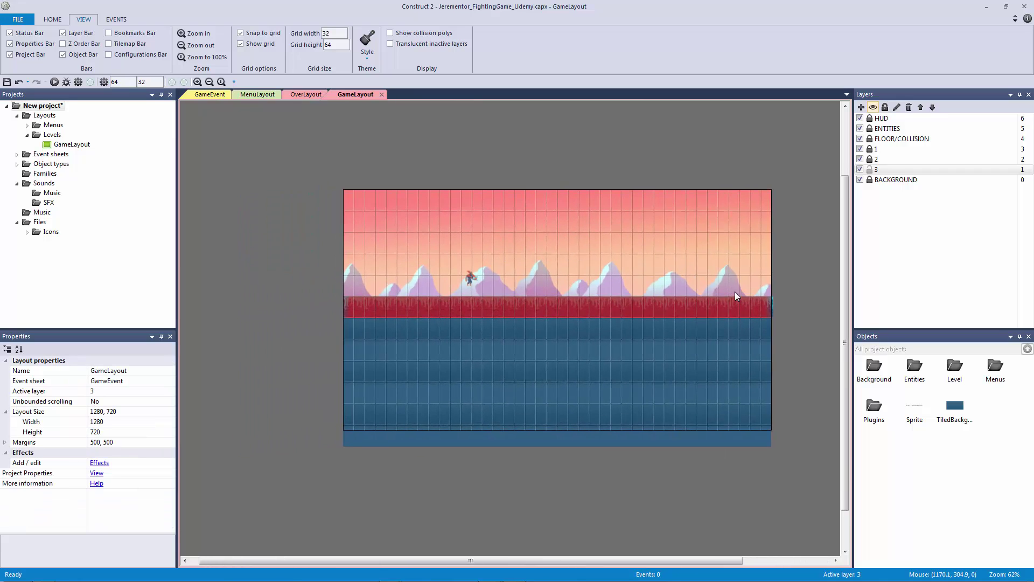
ctrl+scroll(735, 292, up, 1)
click(501, 279)
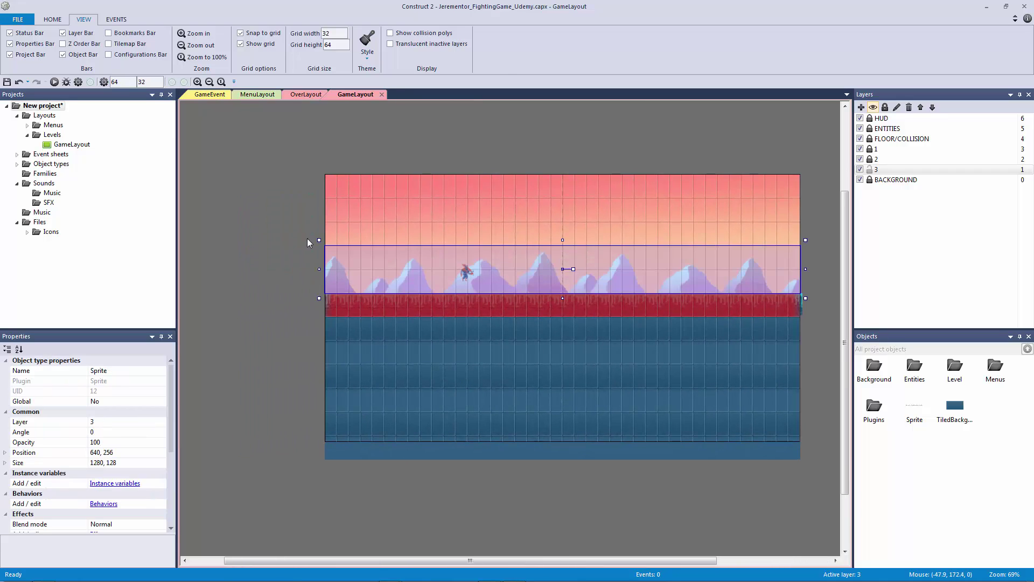
drag(315, 231, 316, 220)
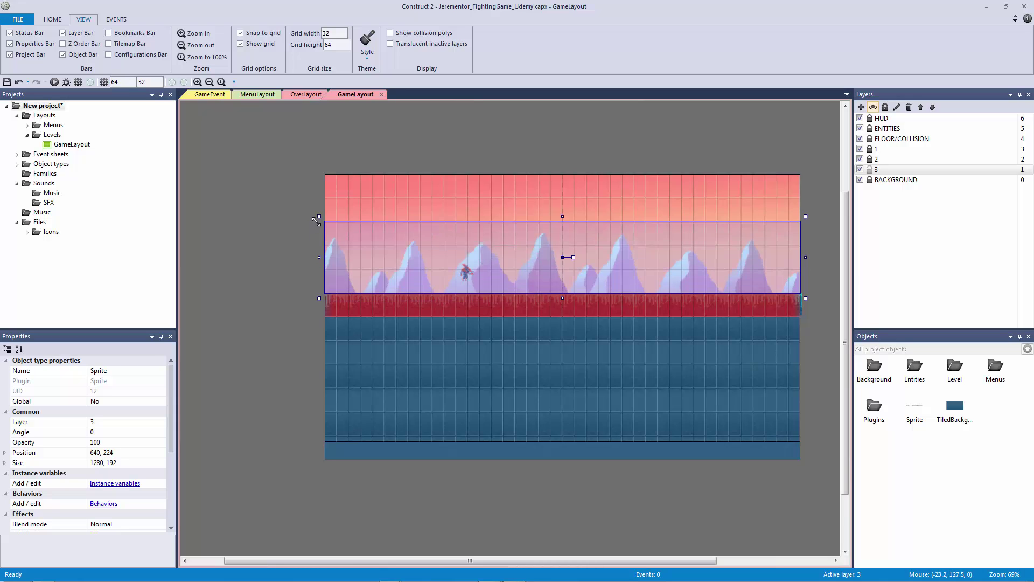
click(278, 241)
ctrl+scroll(280, 241, up, 1)
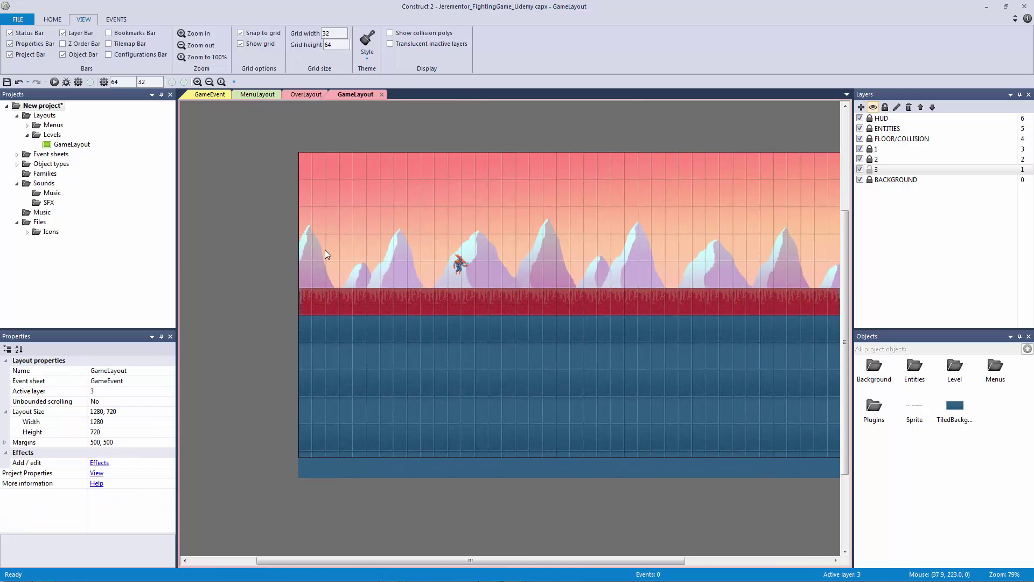
drag(383, 264, 383, 258)
click(242, 256)
ctrl+scroll(290, 256, down, 2)
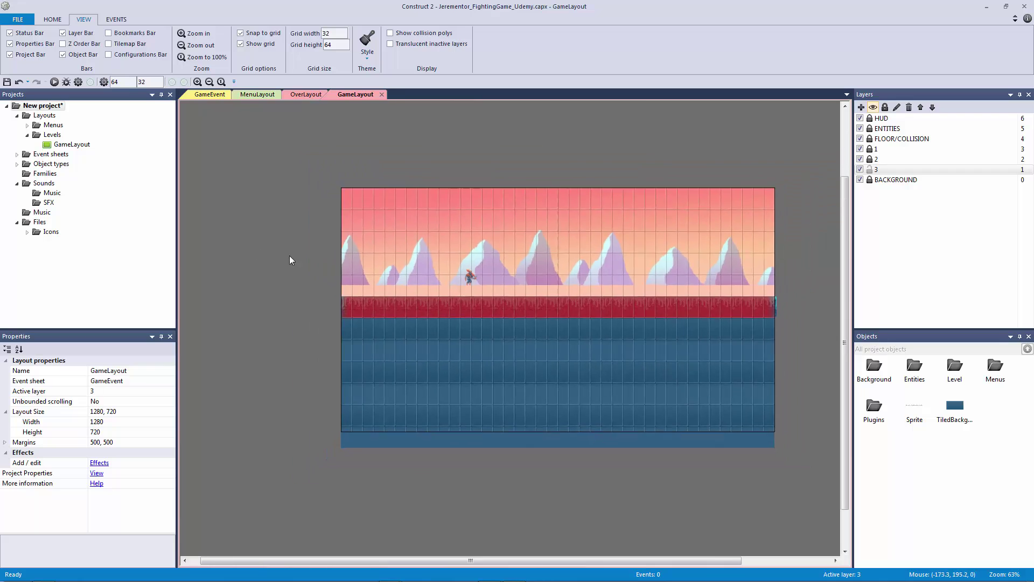
ctrl+scroll(259, 261, up, 1)
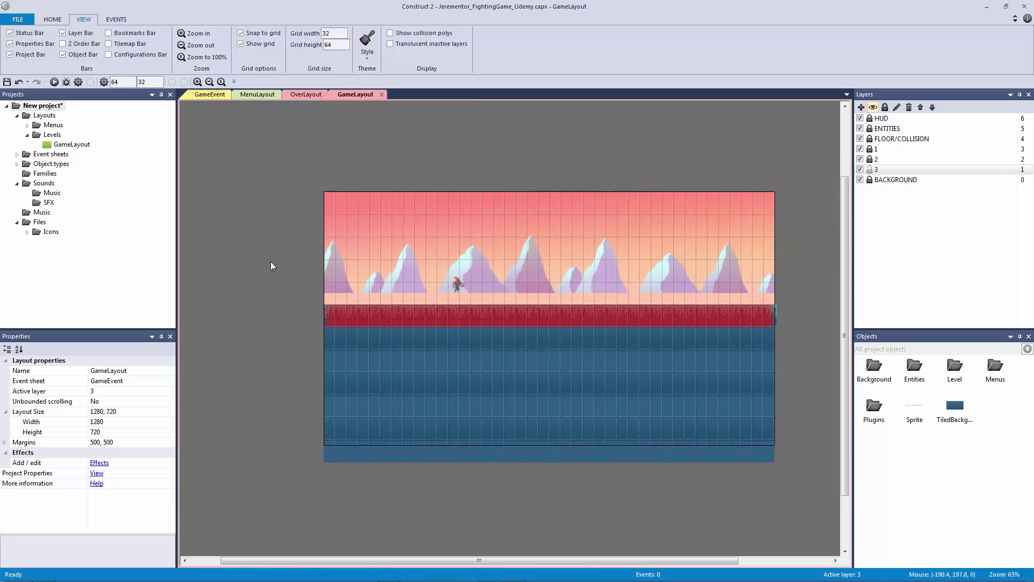
Make layer 2 active and insert a sprite loaded with Mountains_2.png.
click(876, 170)
click(876, 160)
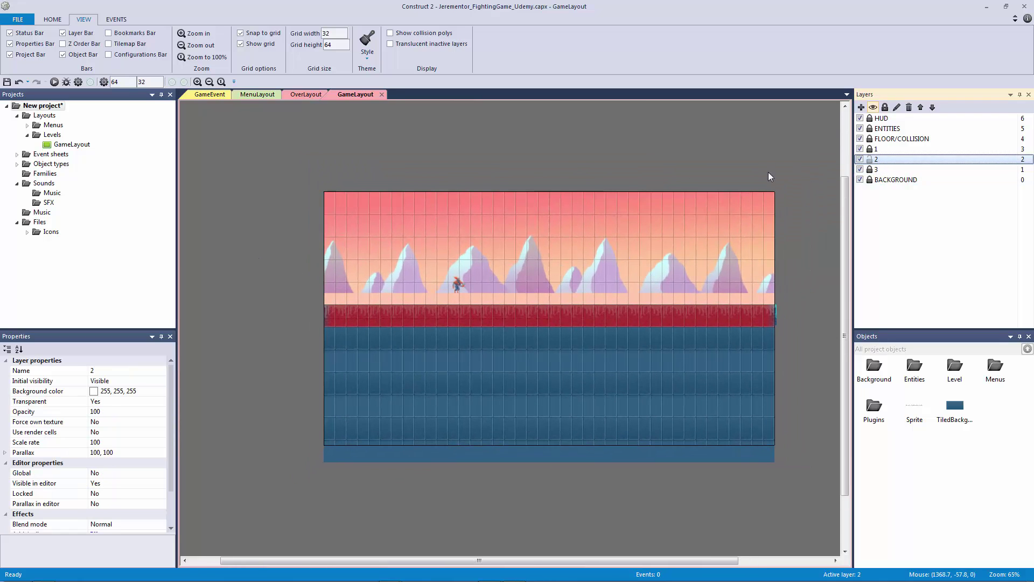
double_click(583, 222)
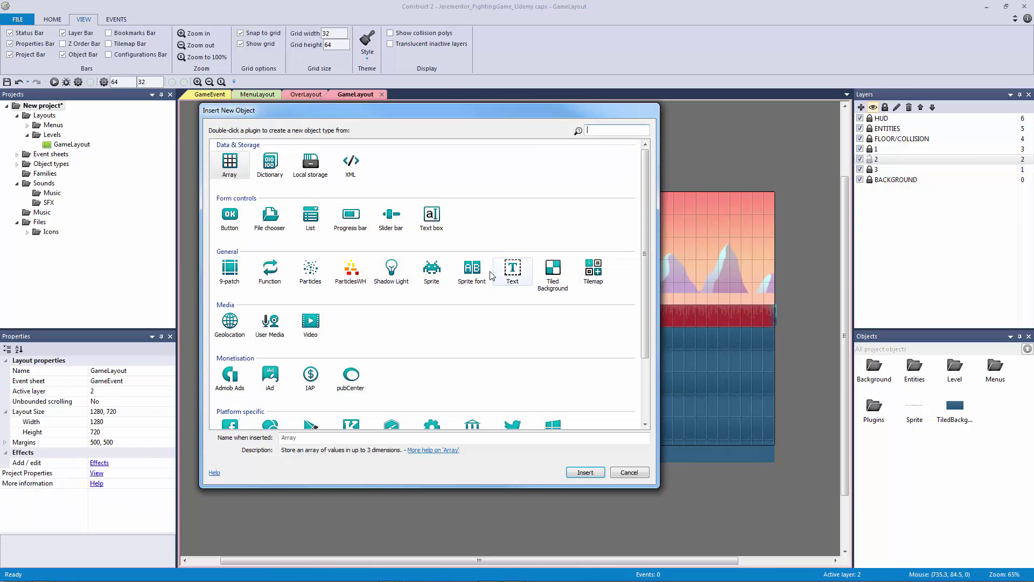
double_click(432, 272)
click(522, 249)
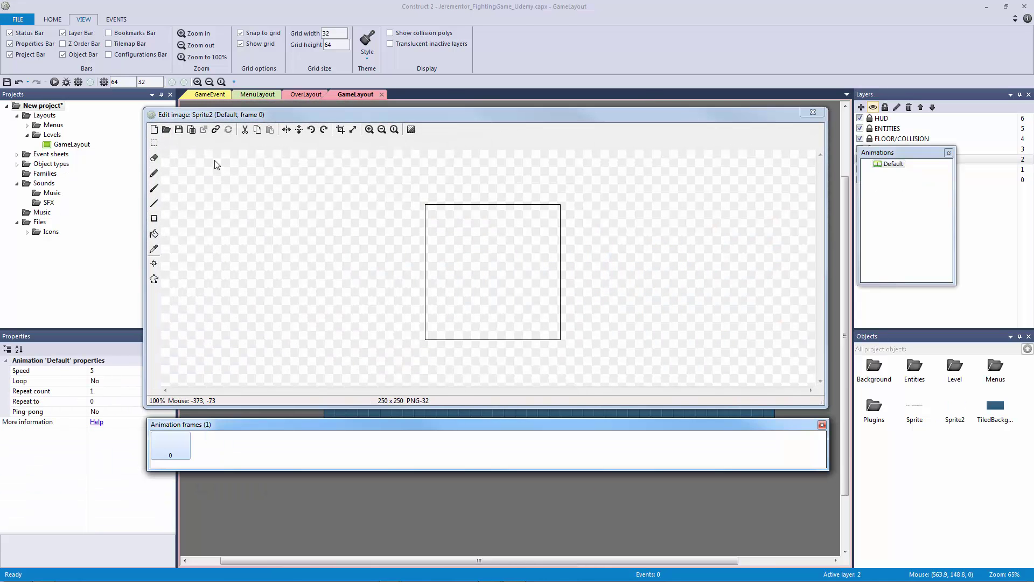
click(166, 129)
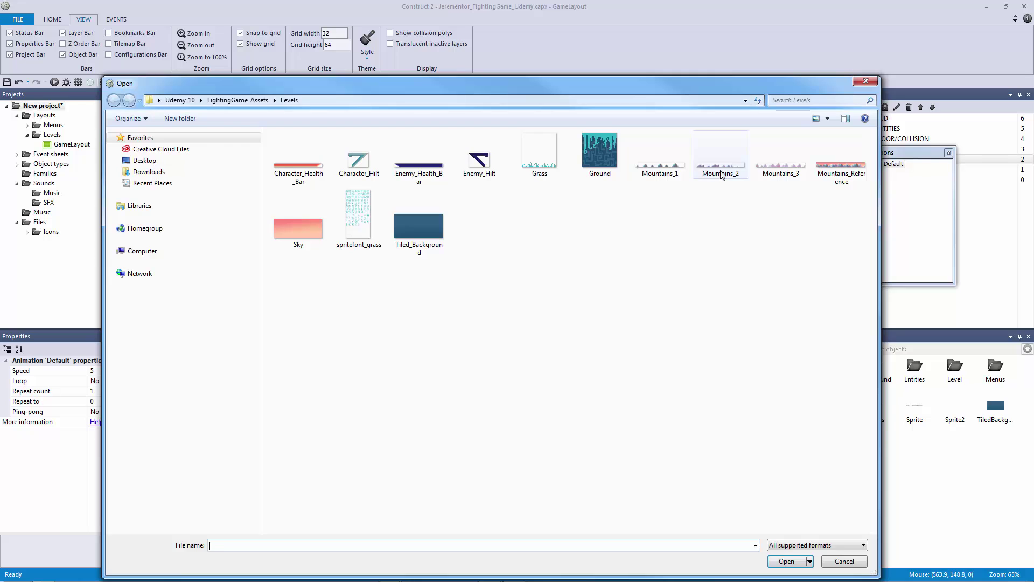
double_click(714, 162)
click(812, 112)
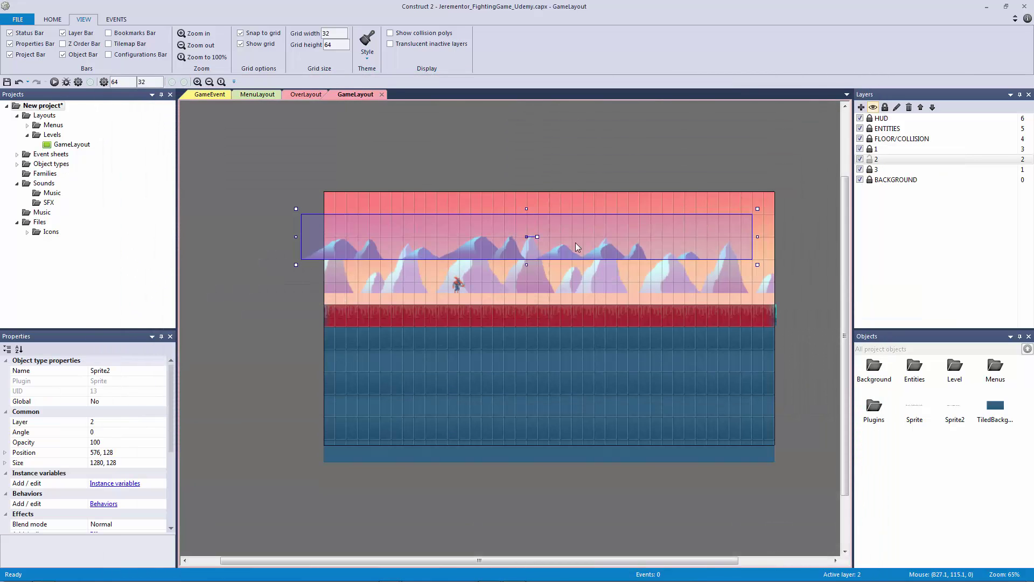
Resize the middle mountains to 1632×192 and position them at 704, 192.
drag(562, 256, 584, 289)
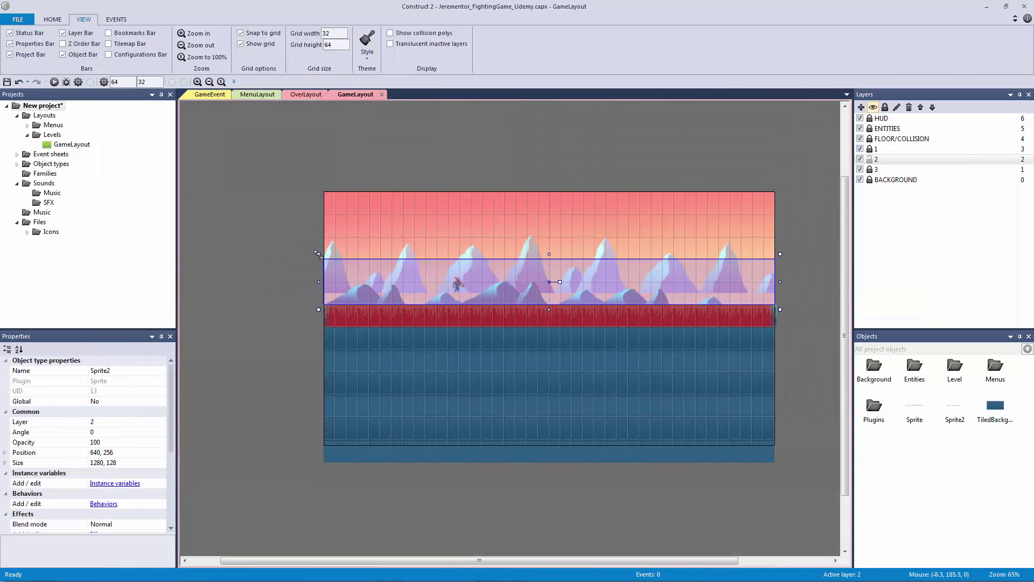
drag(317, 254, 262, 231)
drag(780, 269, 823, 269)
drag(399, 287, 429, 294)
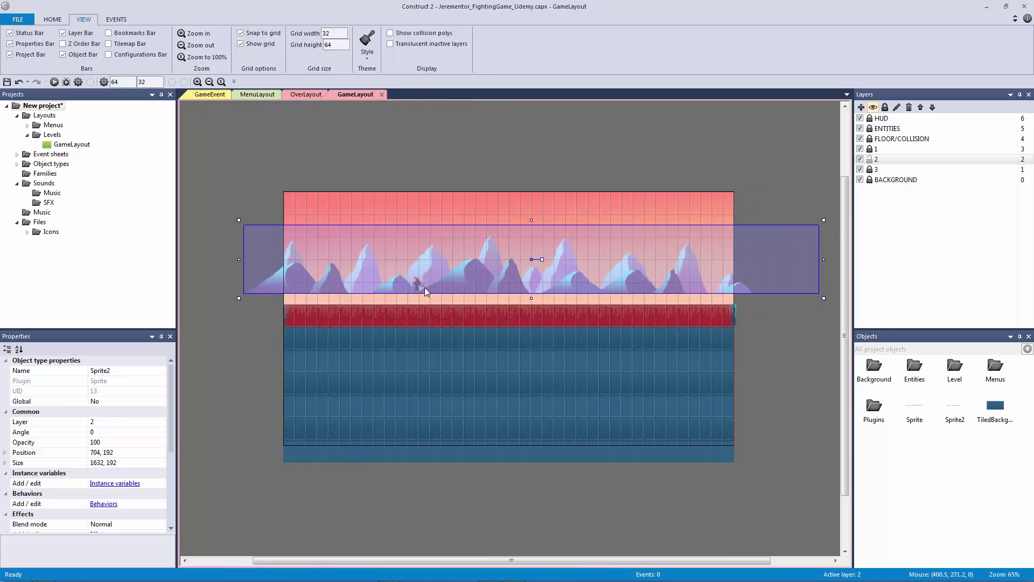
click(416, 165)
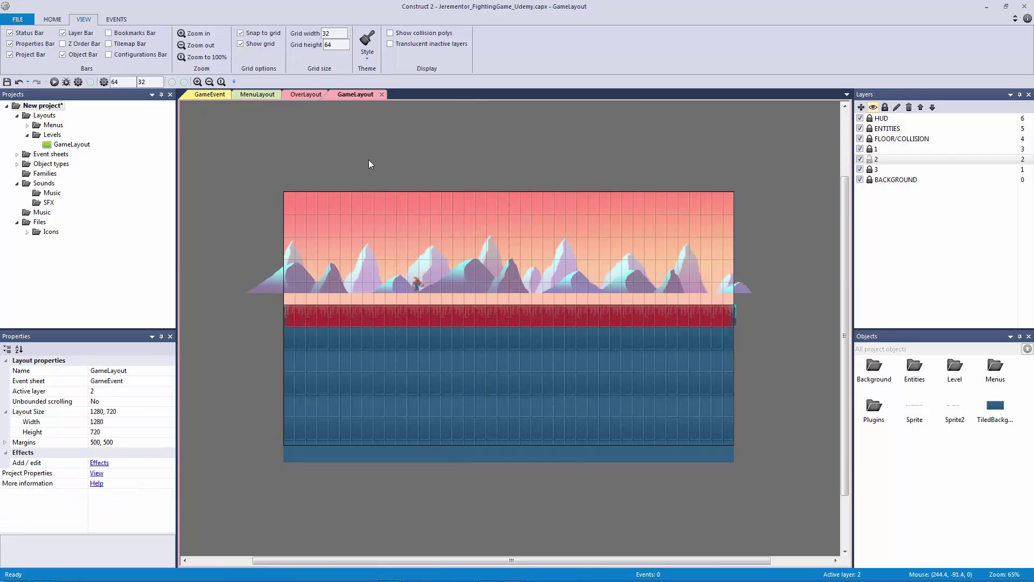
ctrl+scroll(368, 163, up, 5)
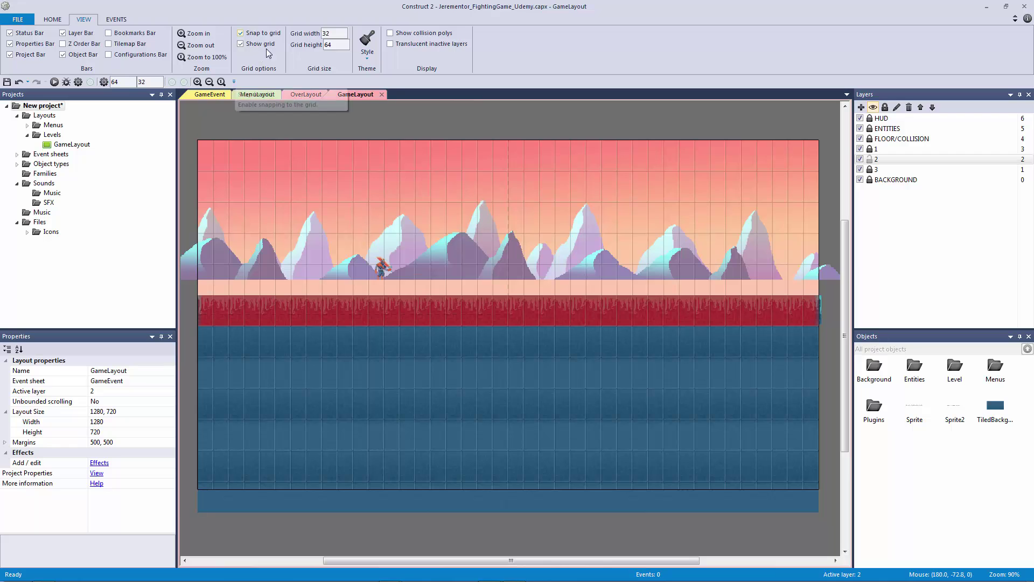
Make layer 1 active and insert a sprite loaded with Mountains_1.png.
click(881, 156)
click(880, 150)
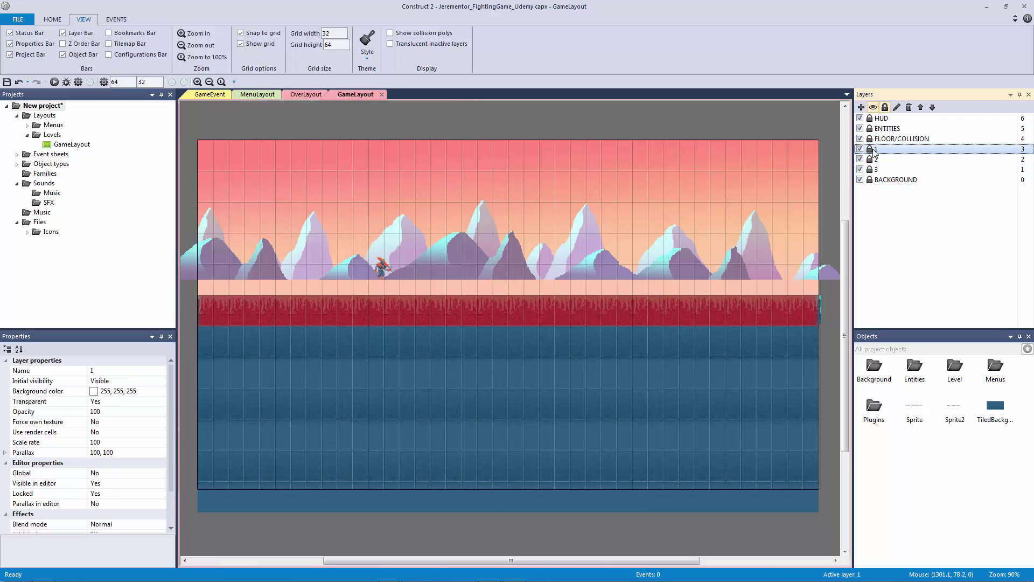
double_click(503, 286)
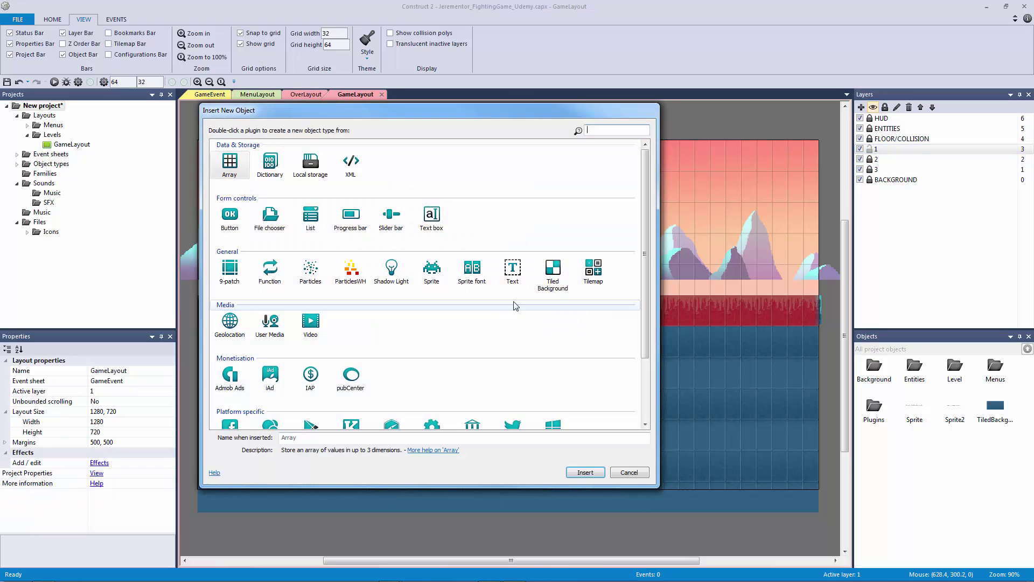
double_click(473, 270)
click(429, 277)
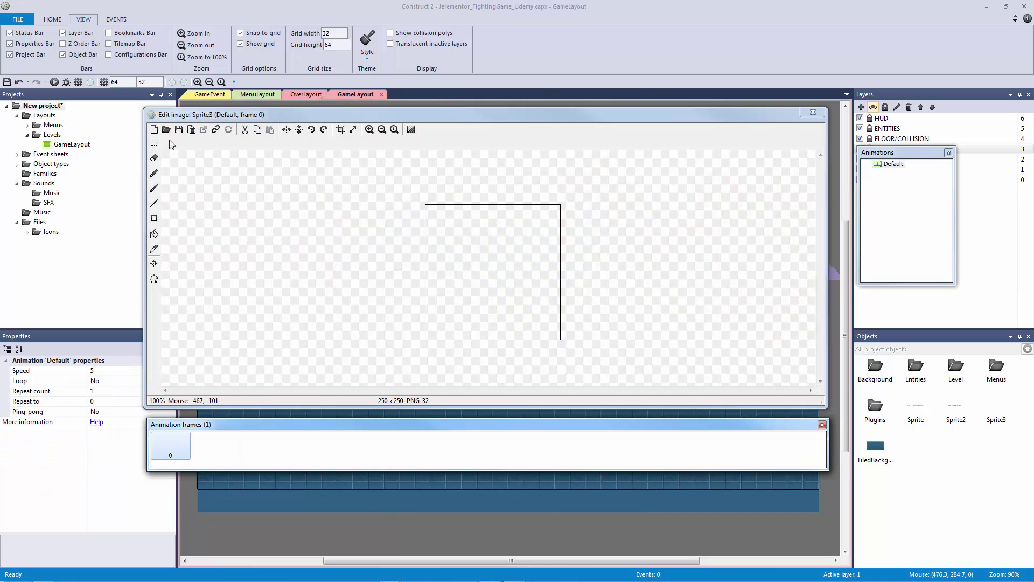
click(167, 131)
double_click(661, 164)
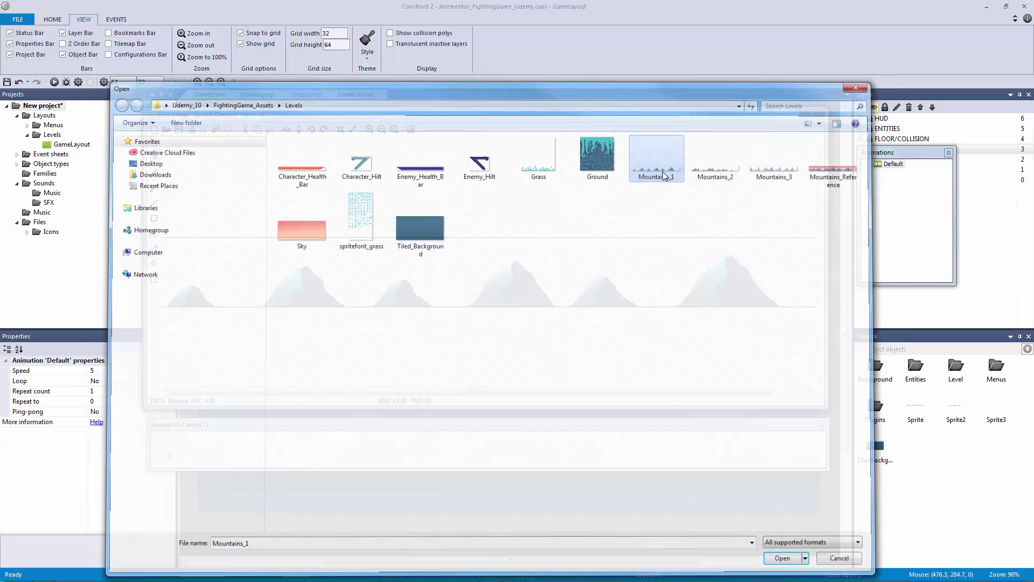
click(811, 113)
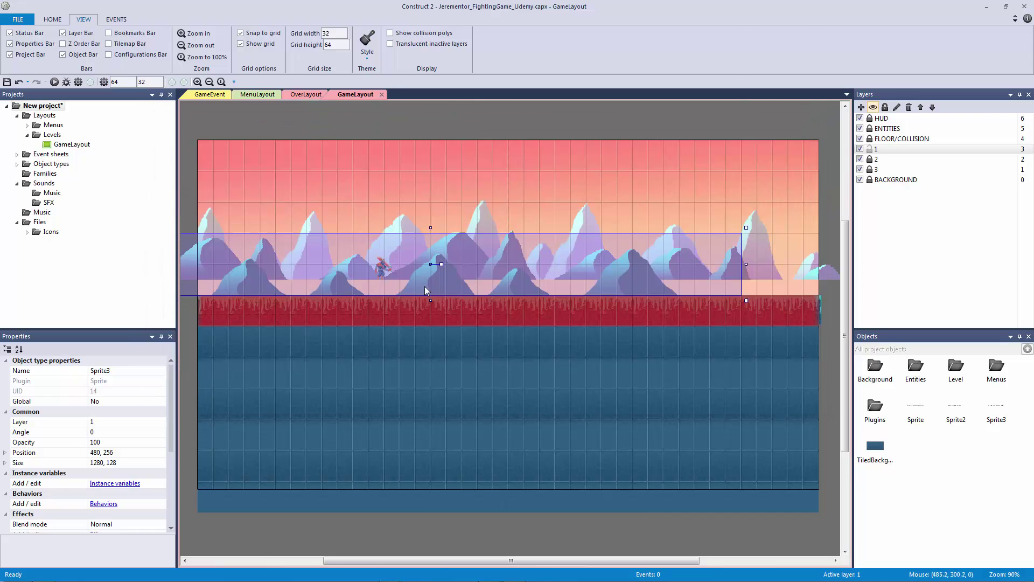
Resize the near mountains to 1440×192 and place them at 640, 256.
ctrl+scroll(242, 235, down, 2)
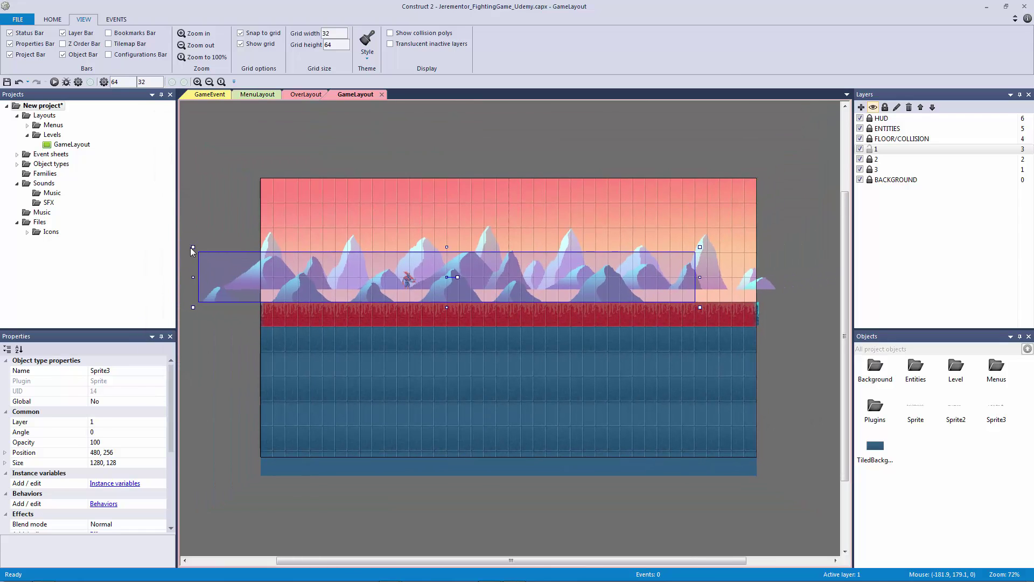
click(190, 248)
drag(313, 298, 367, 296)
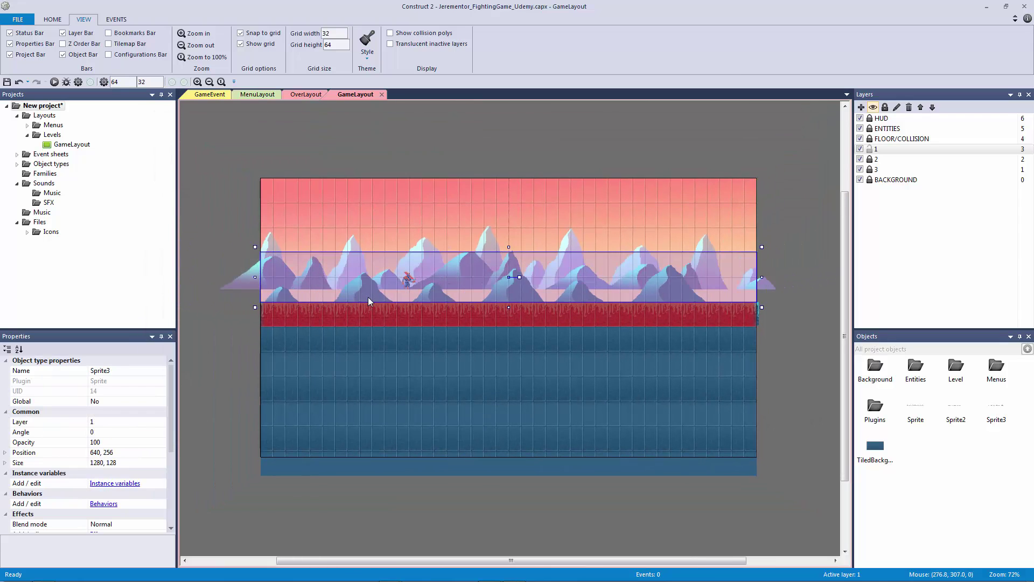
drag(254, 248, 203, 246)
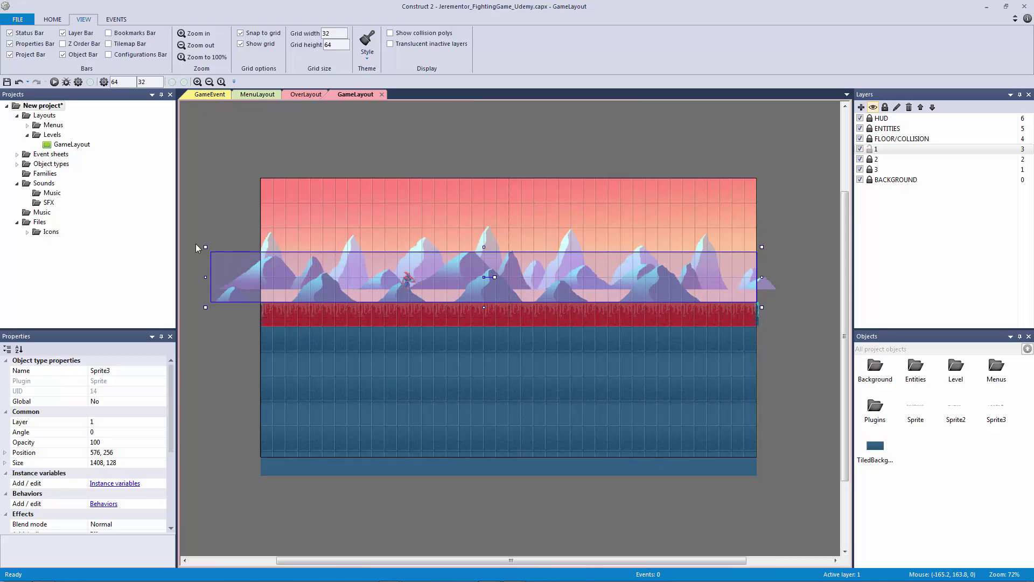
drag(199, 239, 198, 230)
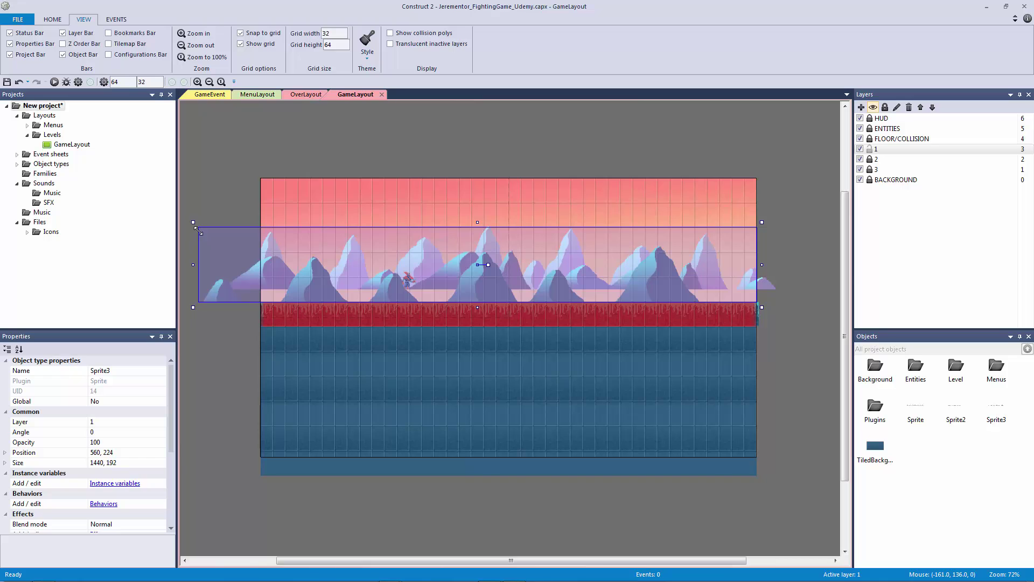
mouse_move(344, 296)
mouse_down()
mouse_move(390, 296)
mouse_move(369, 299)
mouse_move(333, 282)
mouse_move(352, 277)
mouse_move(348, 287)
mouse_up()
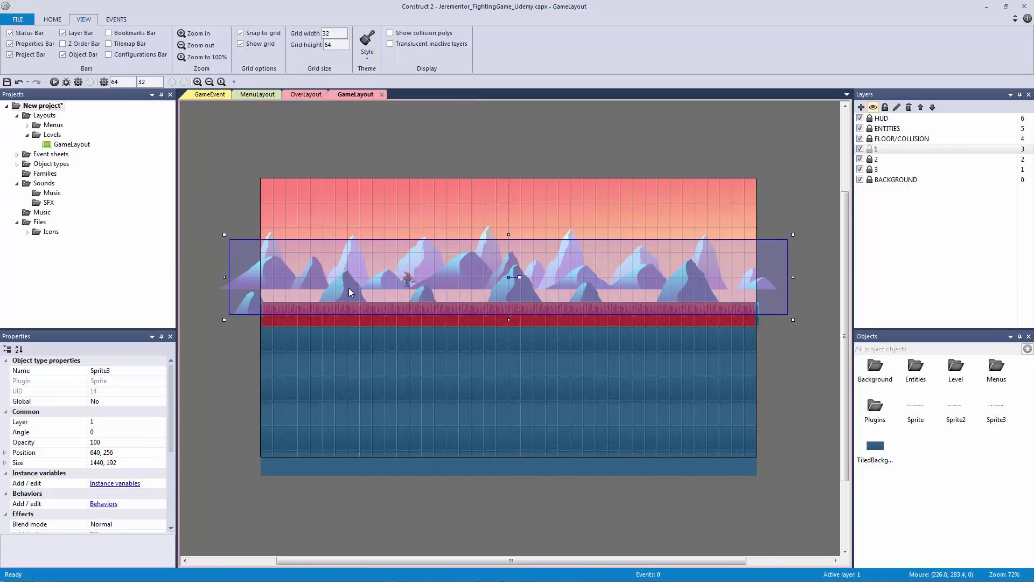
Set the near mountain sprite's origin to top-left and move it to -64, 128.
double_click(348, 288)
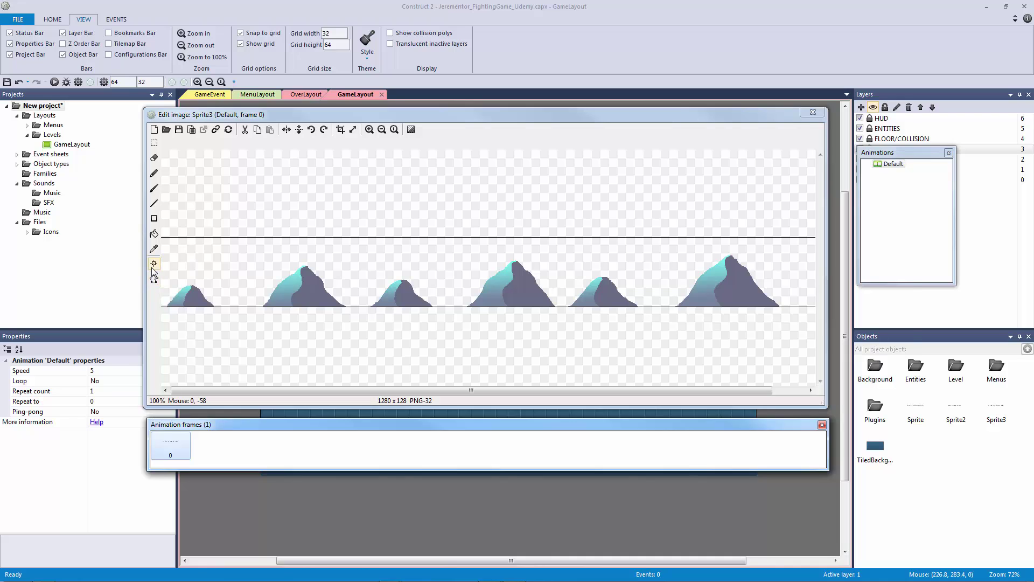
click(154, 264)
right_click(829, 268)
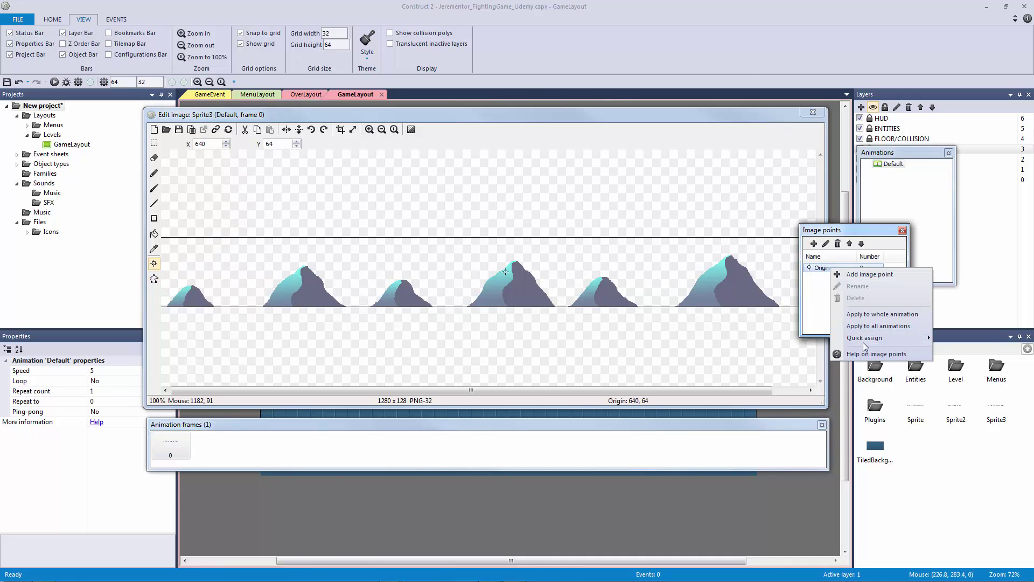
mouse_move(873, 337)
click(955, 338)
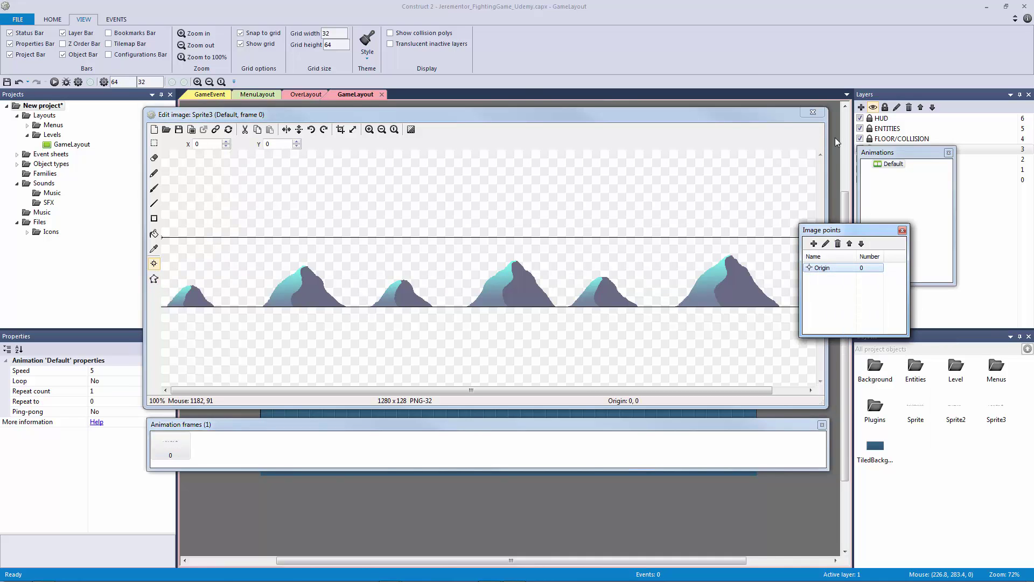
click(813, 112)
drag(557, 329, 266, 290)
click(231, 284)
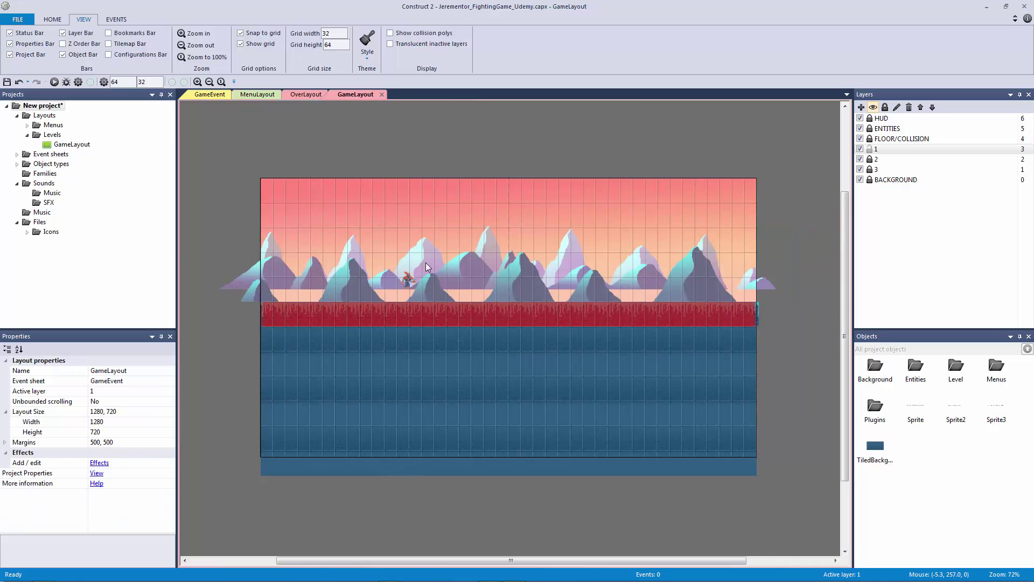
Select the near mountain sprite and begin editing its Name property.
click(869, 149)
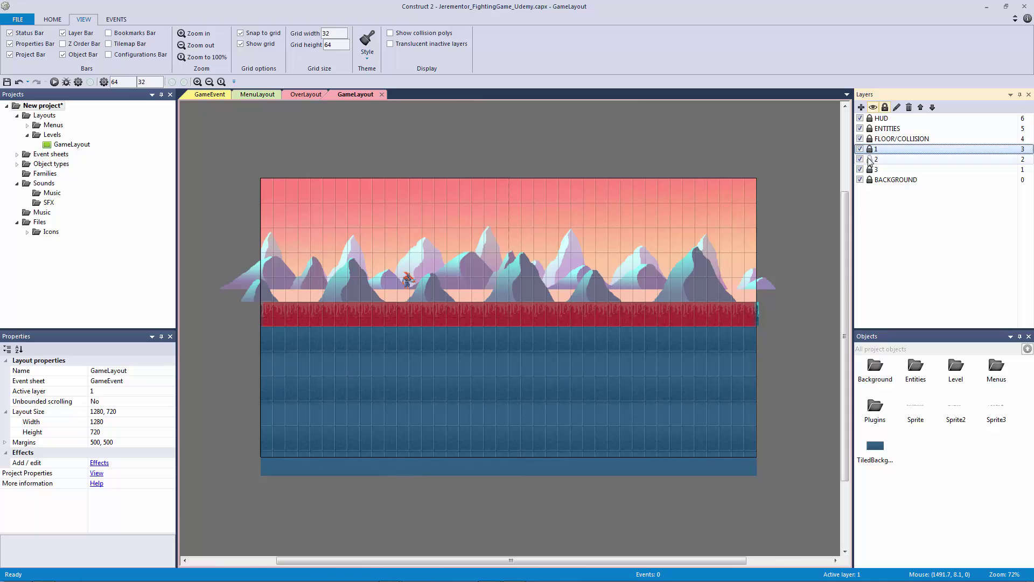
click(869, 149)
click(542, 293)
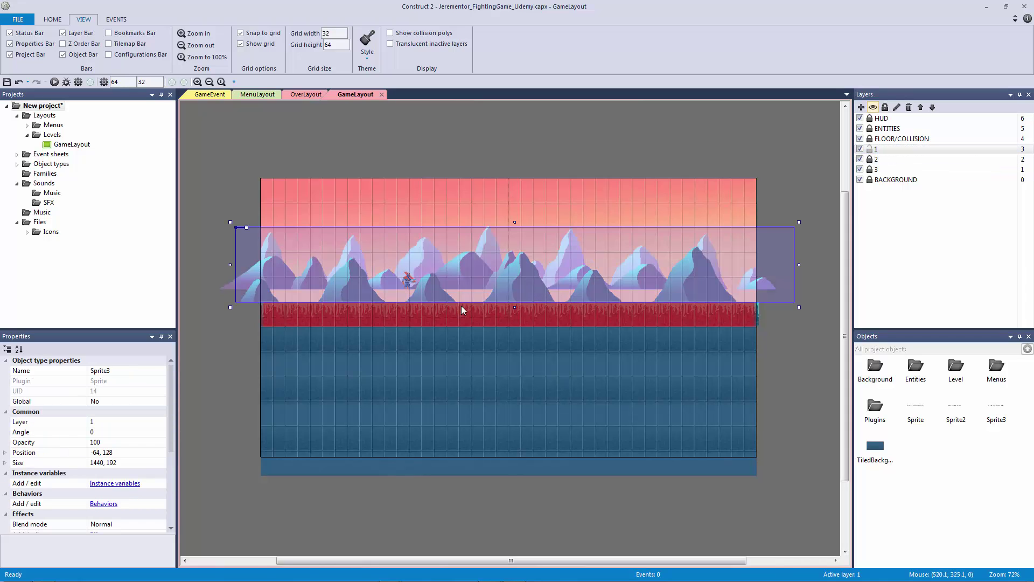
click(114, 371)
Name the near mountain sprite obj_mntn_1, lock layer 1 and make layer 2 active.
text(o)
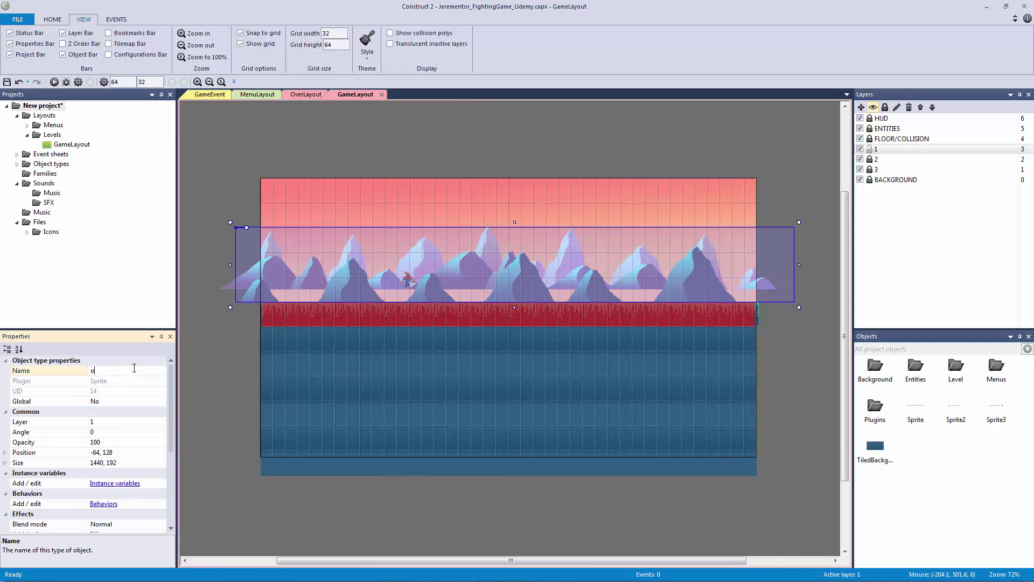
text(bj_mntn_1)
key(Return)
click(870, 149)
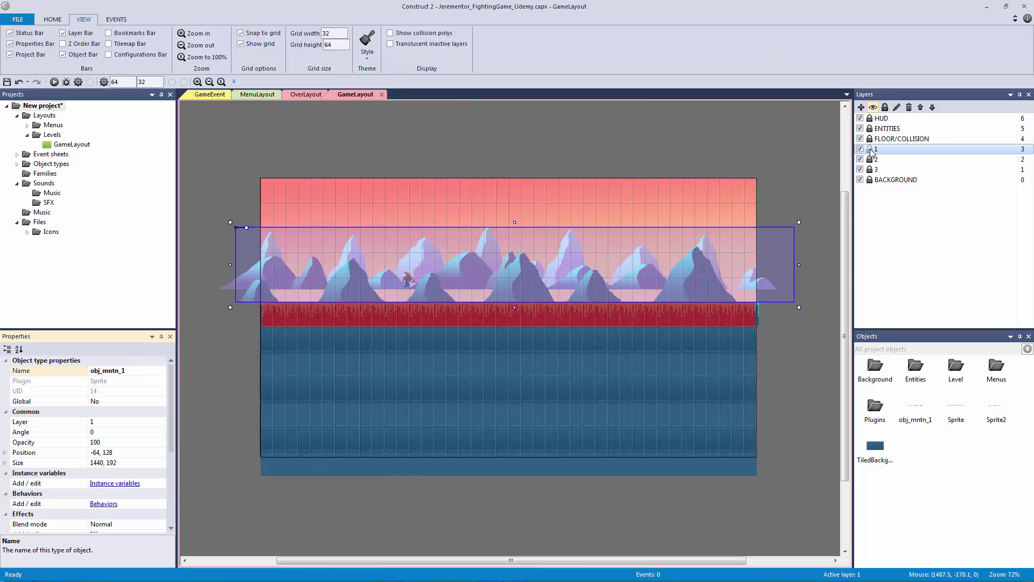
click(886, 161)
click(869, 159)
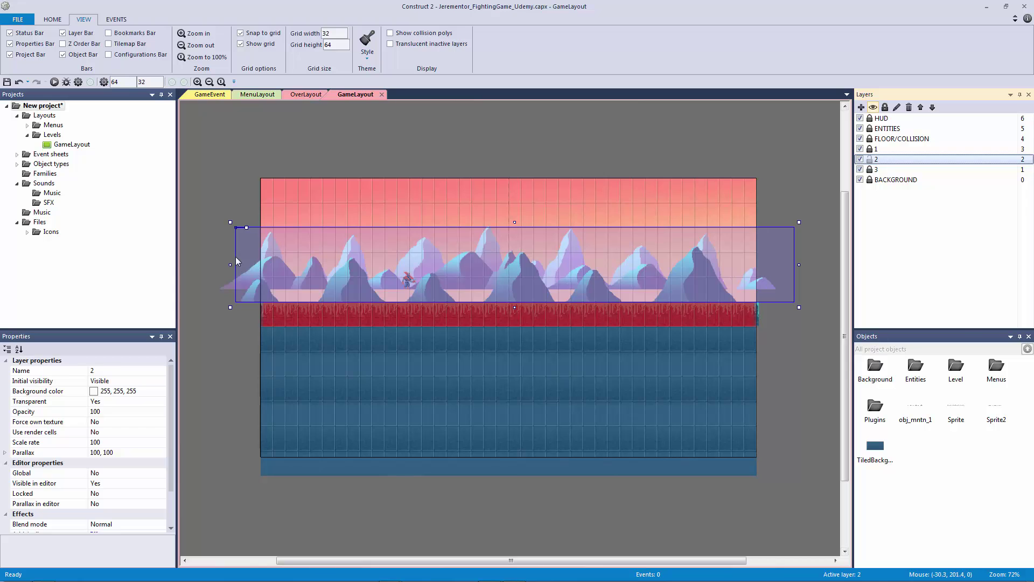
Set the layer-2 mountain sprite's origin to its top-left corner.
click(235, 256)
double_click(261, 280)
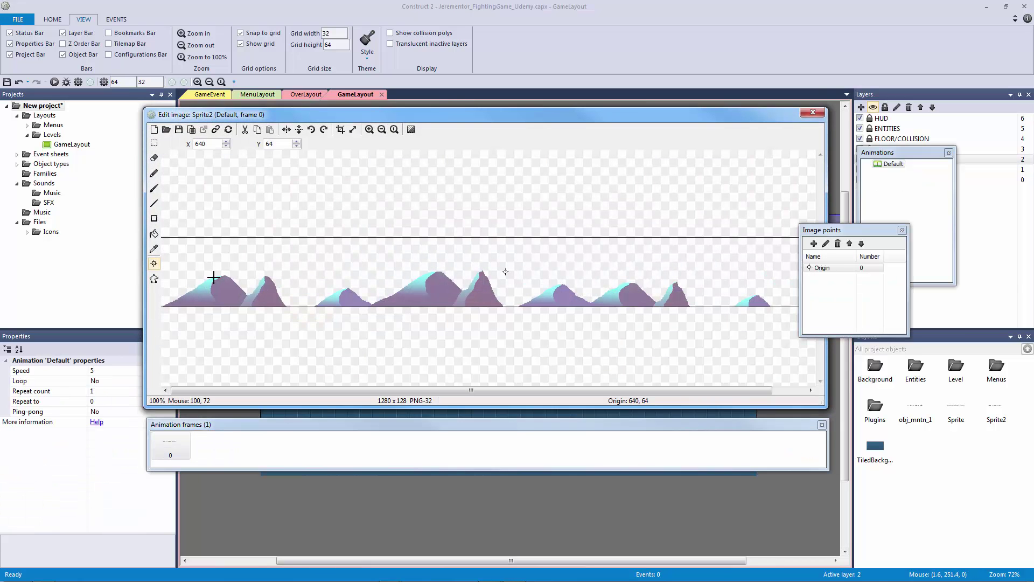
right_click(842, 270)
mouse_move(914, 346)
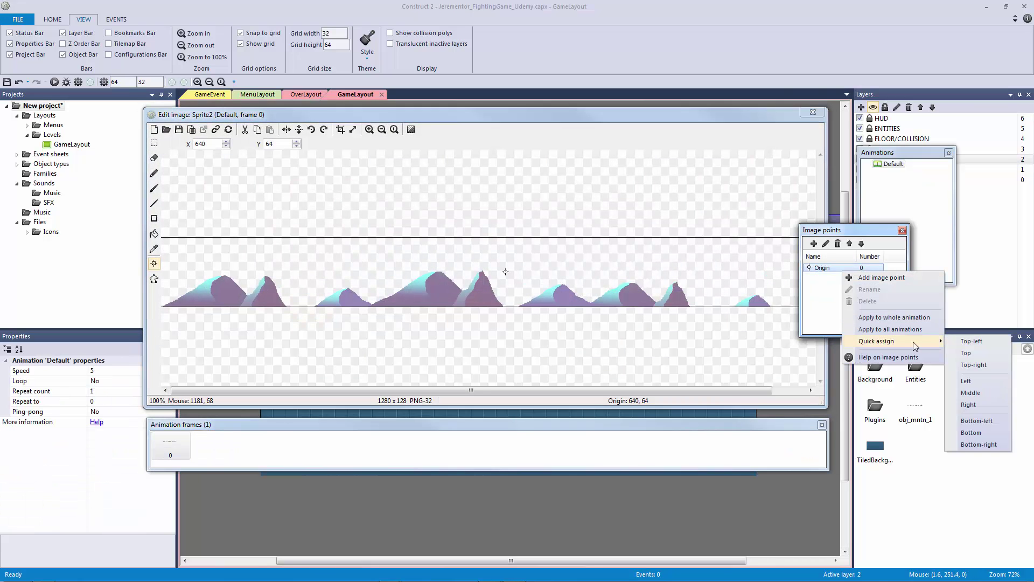
click(964, 342)
click(902, 230)
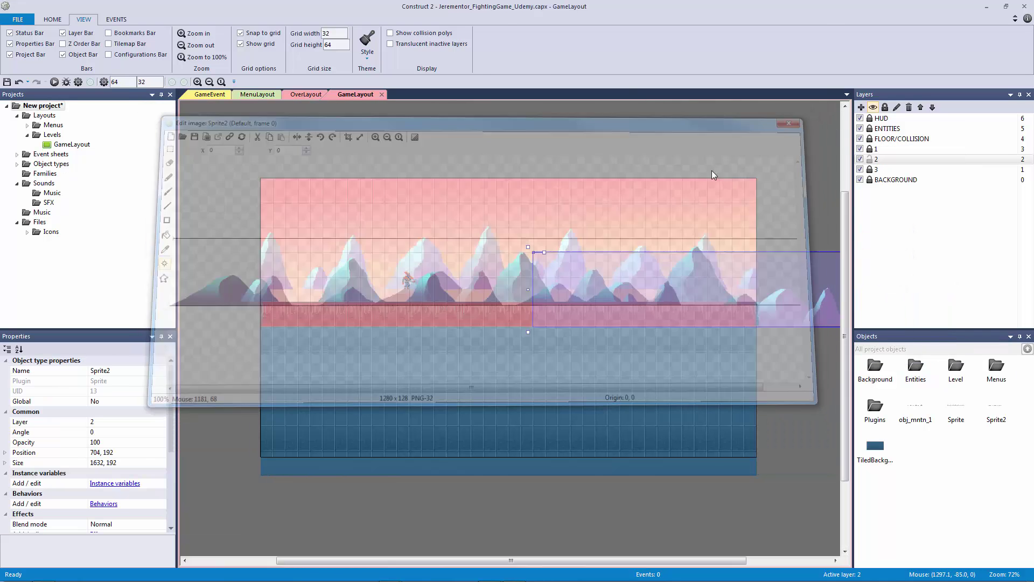
Move the middle mountains to -32, 128 and narrow them to 1440 wide.
drag(780, 312, 525, 256)
drag(511, 262, 486, 281)
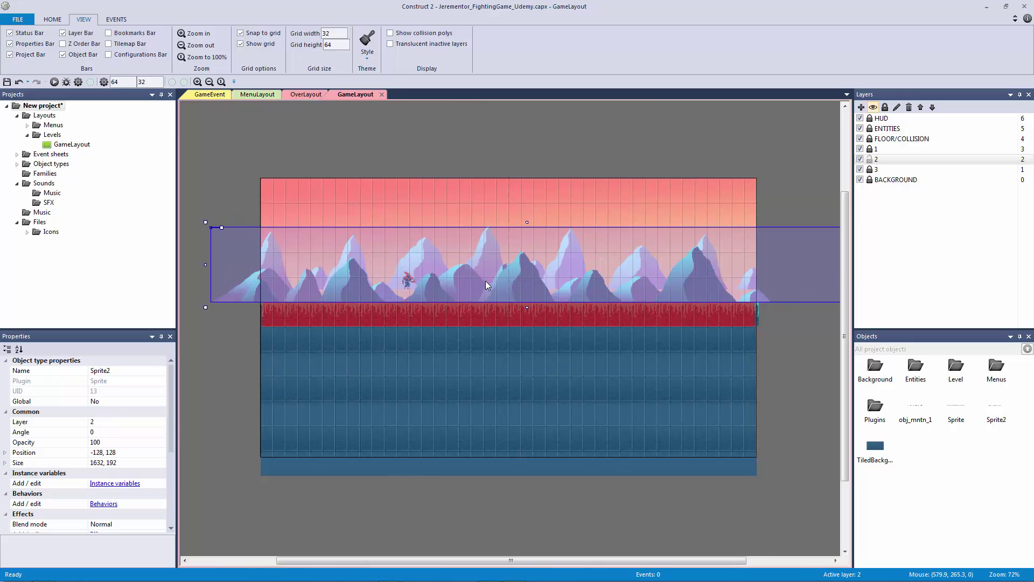
drag(237, 287, 271, 295)
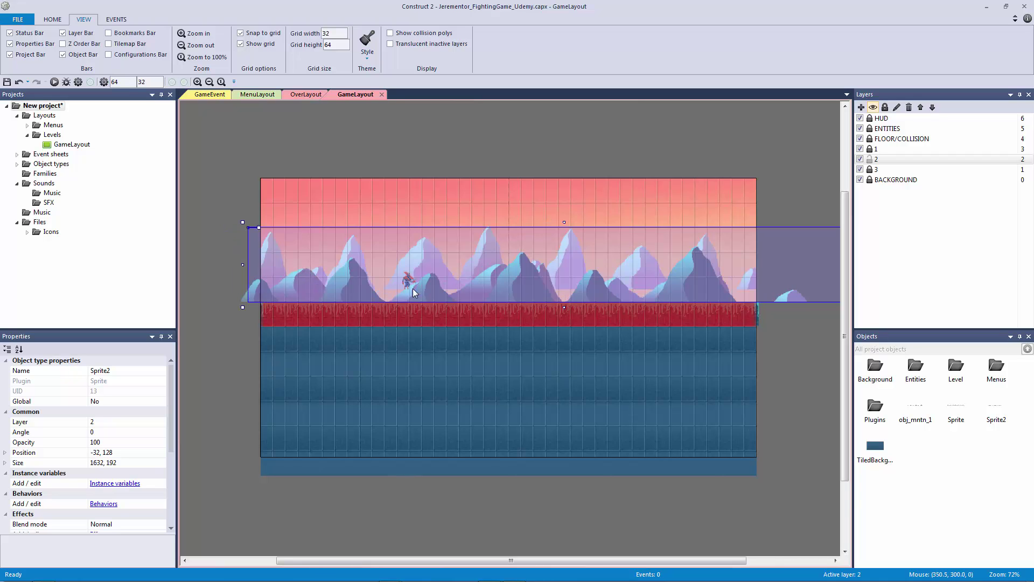
ctrl+scroll(412, 289, down, 2)
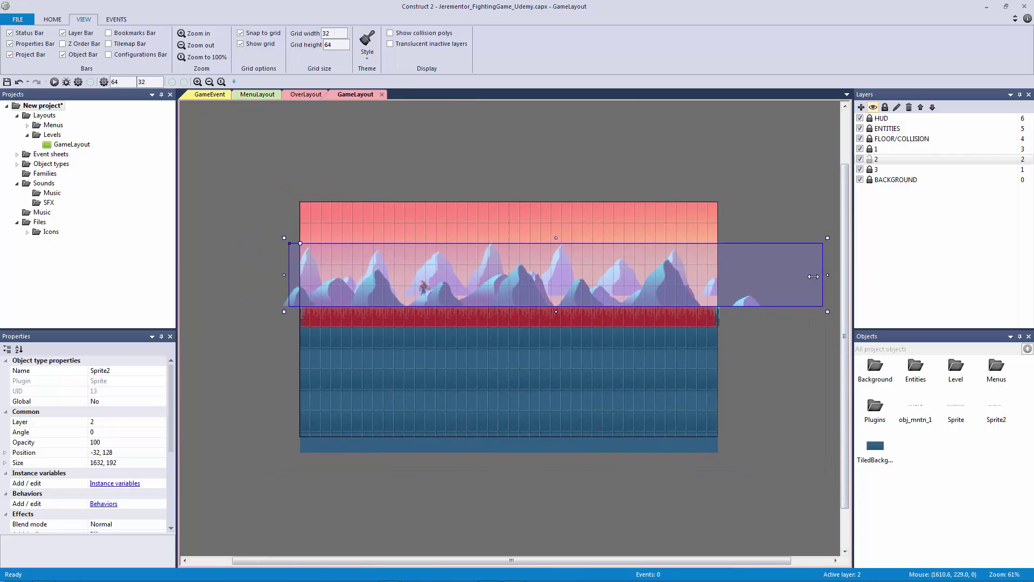
drag(813, 276, 765, 275)
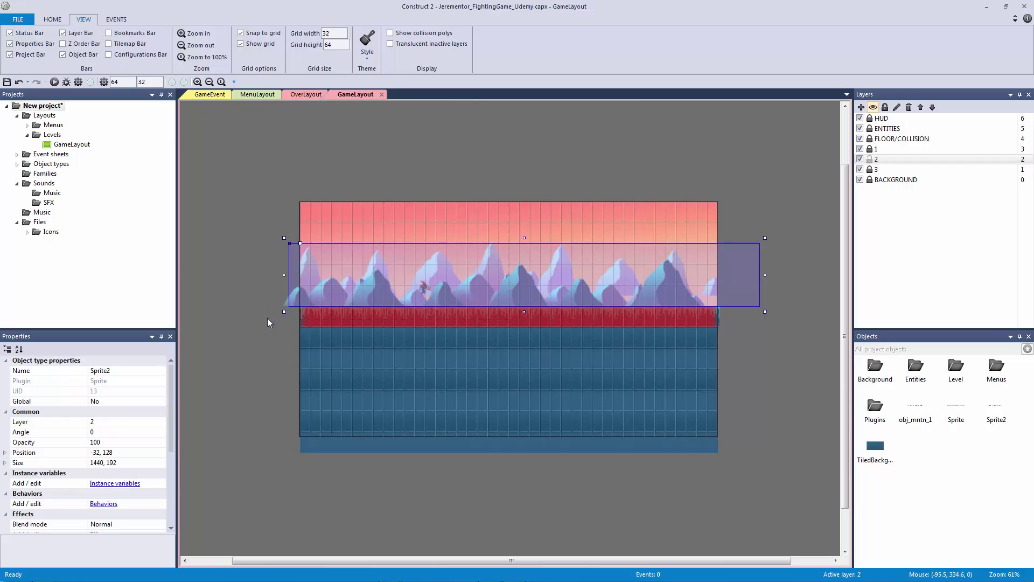
Rename the middle mountain sprite obj_mntn_2 and lock layer 2.
click(125, 371)
text(obj_)
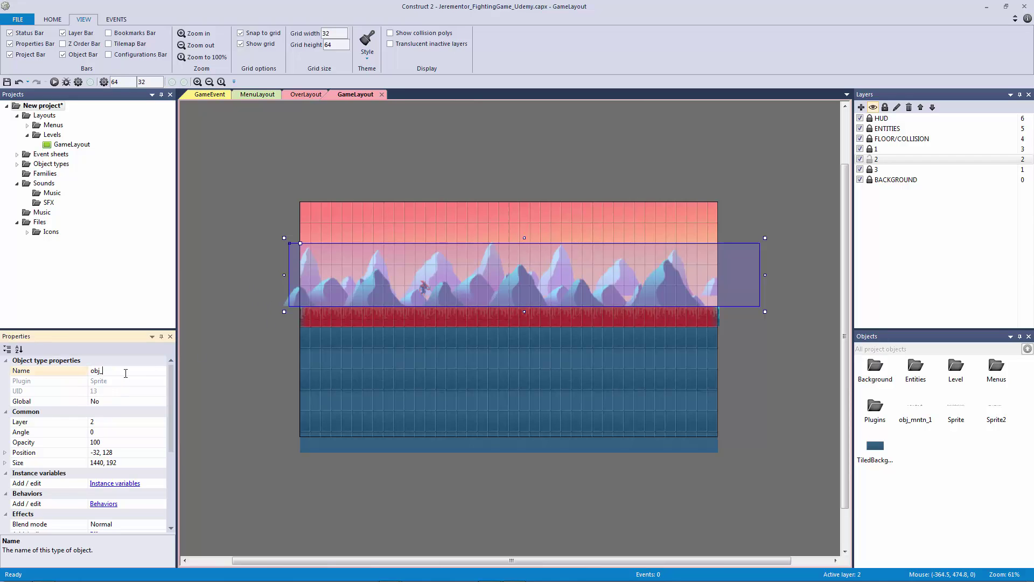
text(mntn_2)
key(Return)
click(869, 159)
click(876, 152)
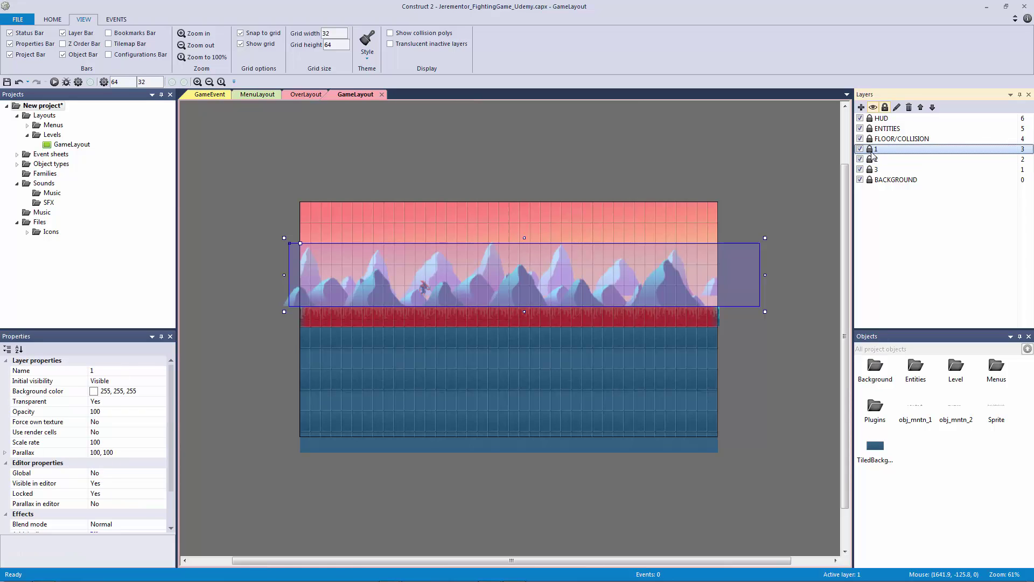
Unlock layer 1, nudge obj_mntn_1 one cell left, then relock layer 1.
click(869, 149)
drag(323, 253, 375, 306)
click(860, 196)
click(869, 149)
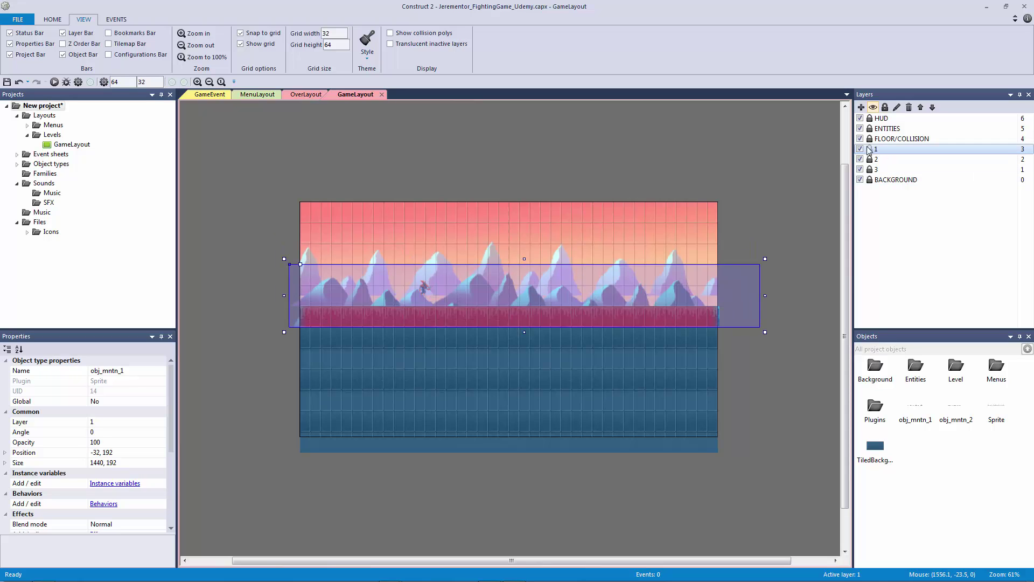
Unlock layer 3 and resize its mountain sprite to 1440×192 at 672, 256.
click(869, 169)
click(883, 169)
click(570, 260)
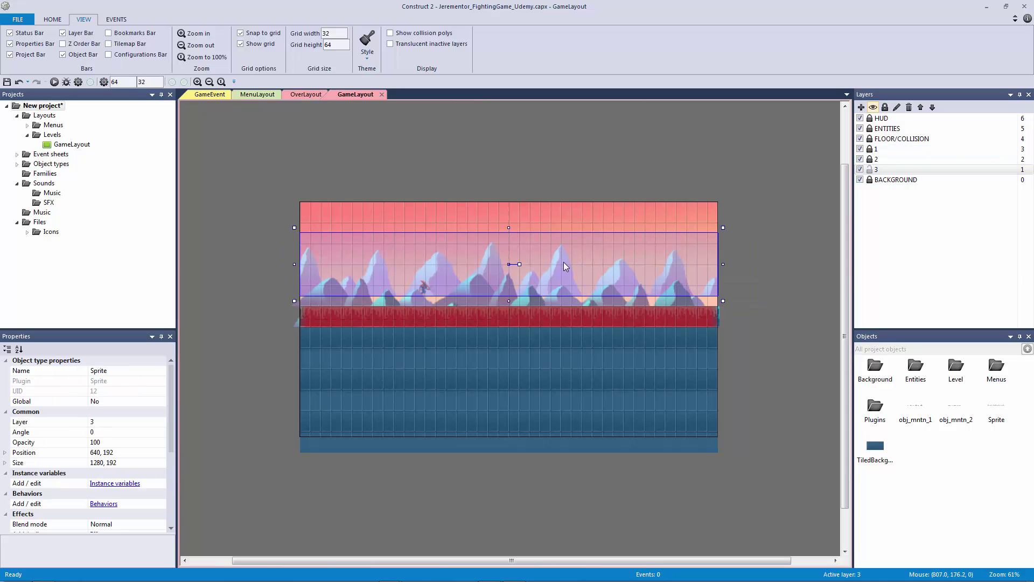
drag(564, 262, 563, 273)
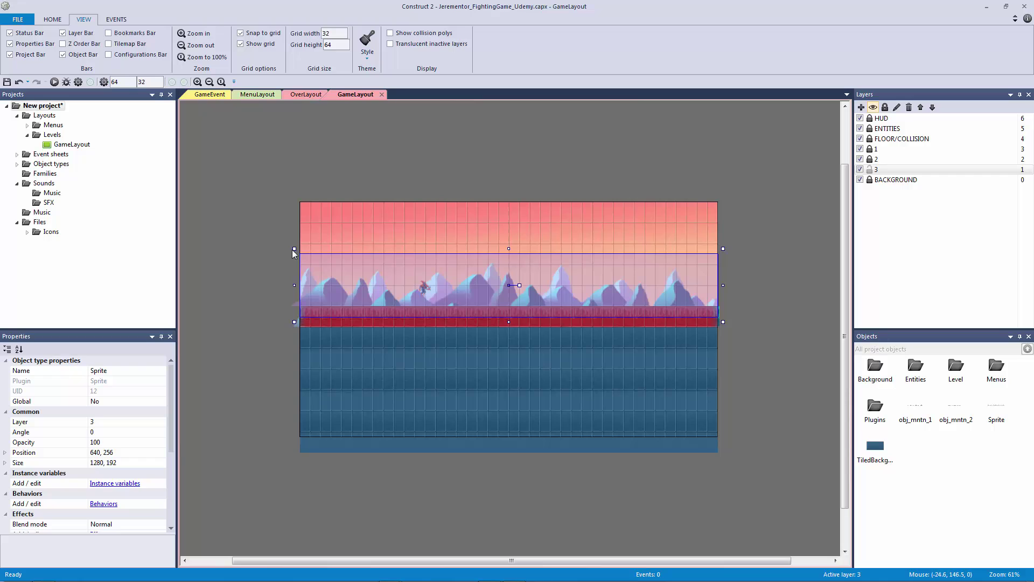
drag(294, 248, 241, 244)
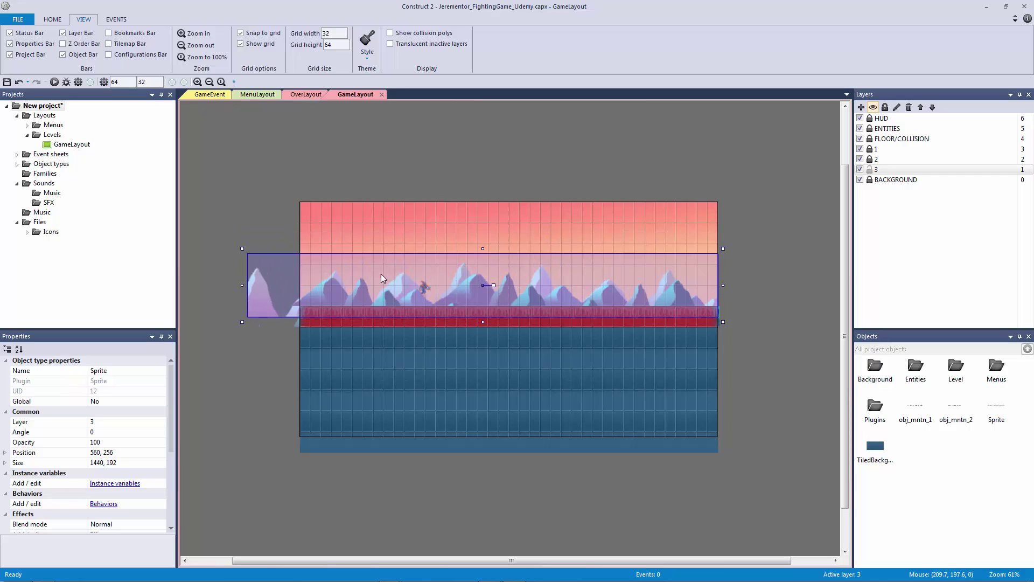
drag(382, 275, 440, 287)
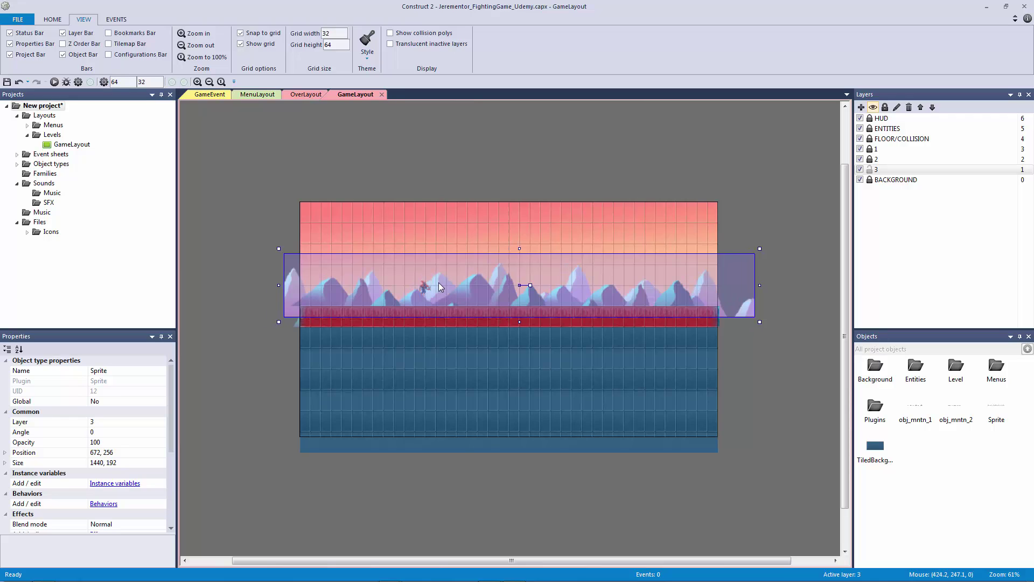
click(325, 186)
ctrl+scroll(430, 239, up, 5)
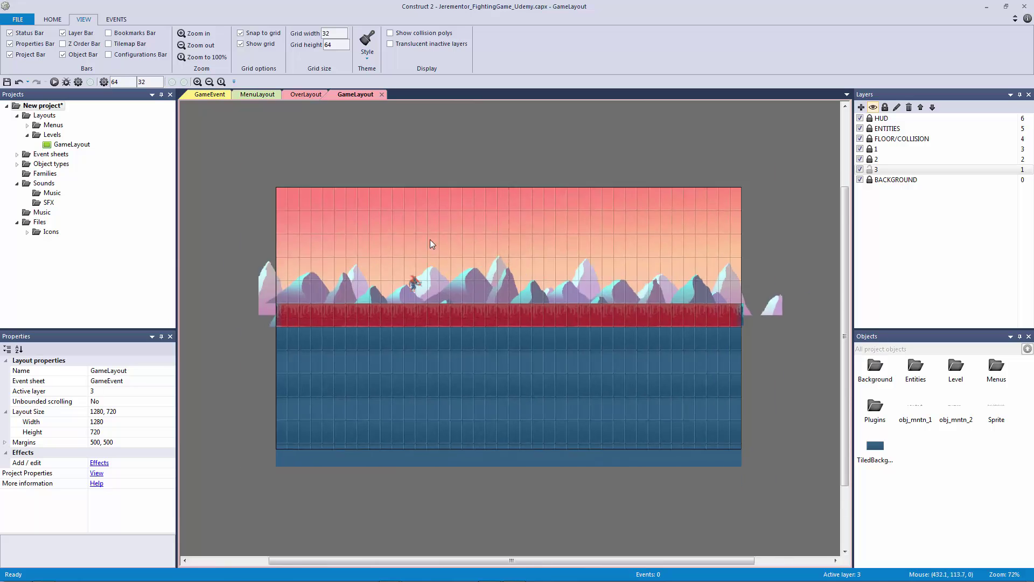
drag(331, 195, 428, 286)
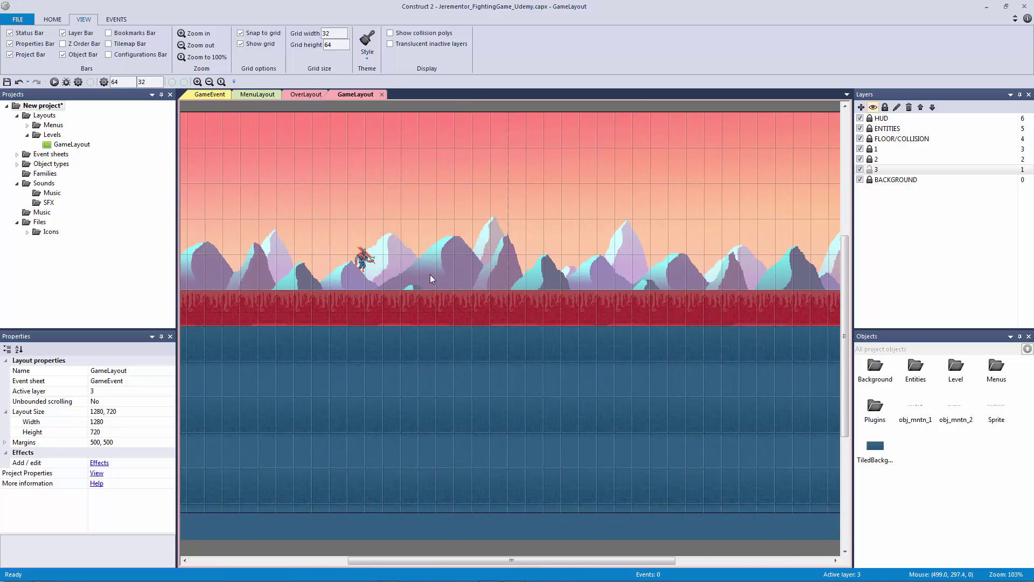
ctrl+scroll(431, 273, down, 2)
ctrl+scroll(433, 273, up, 1)
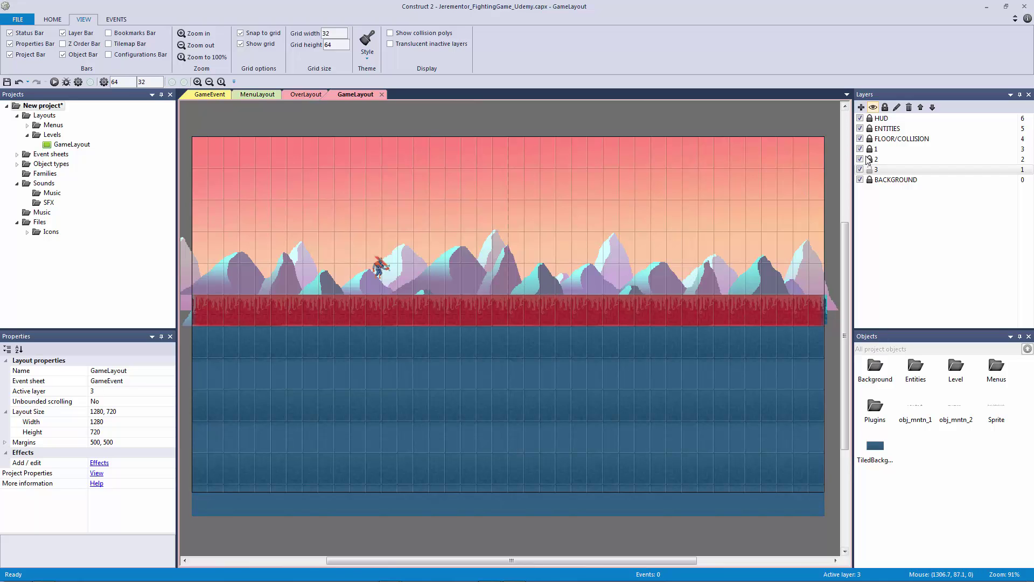
click(882, 150)
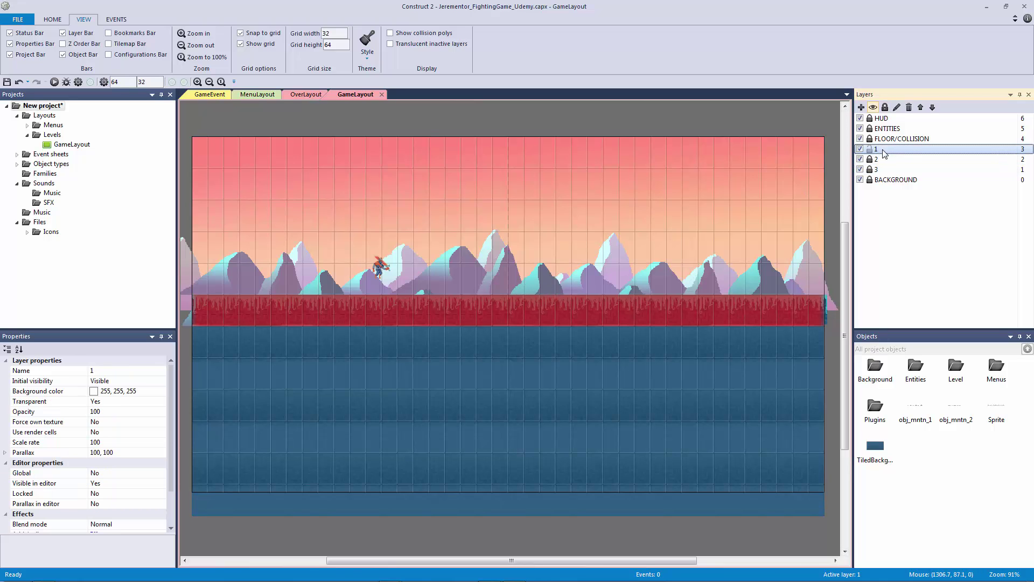
click(525, 286)
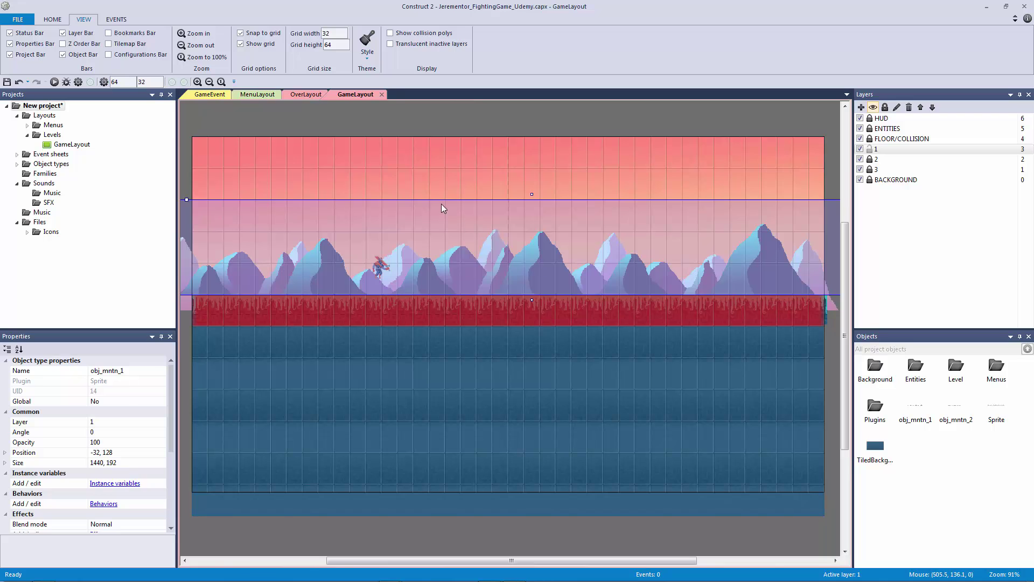
click(440, 131)
ctrl+scroll(440, 153, down, 2)
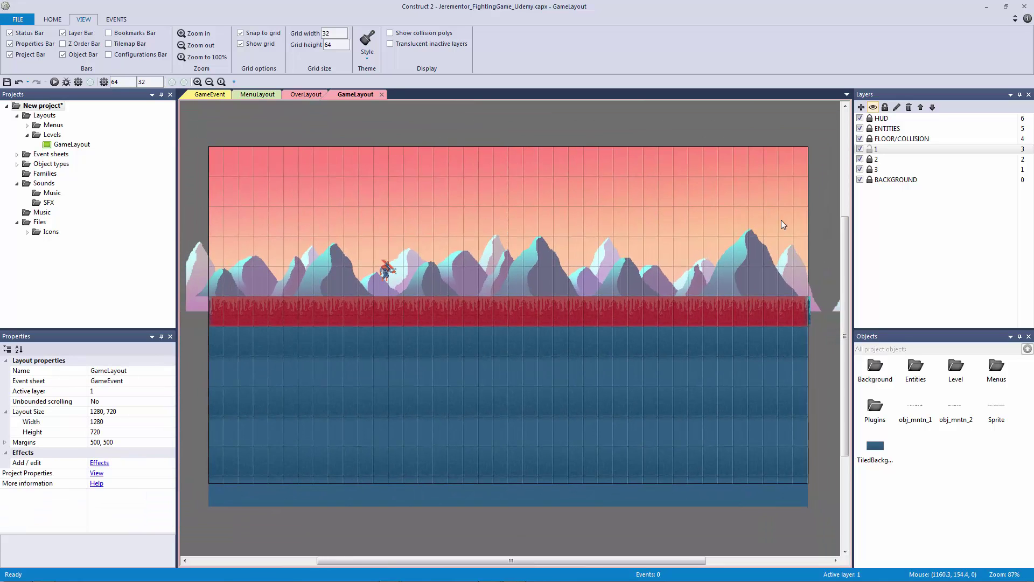
click(869, 159)
click(883, 159)
click(453, 258)
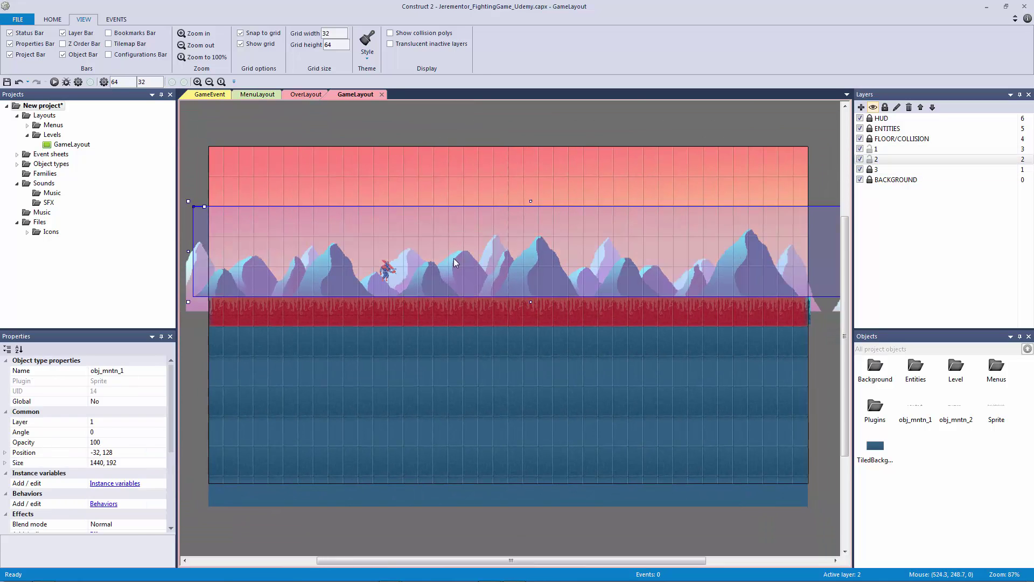
click(881, 153)
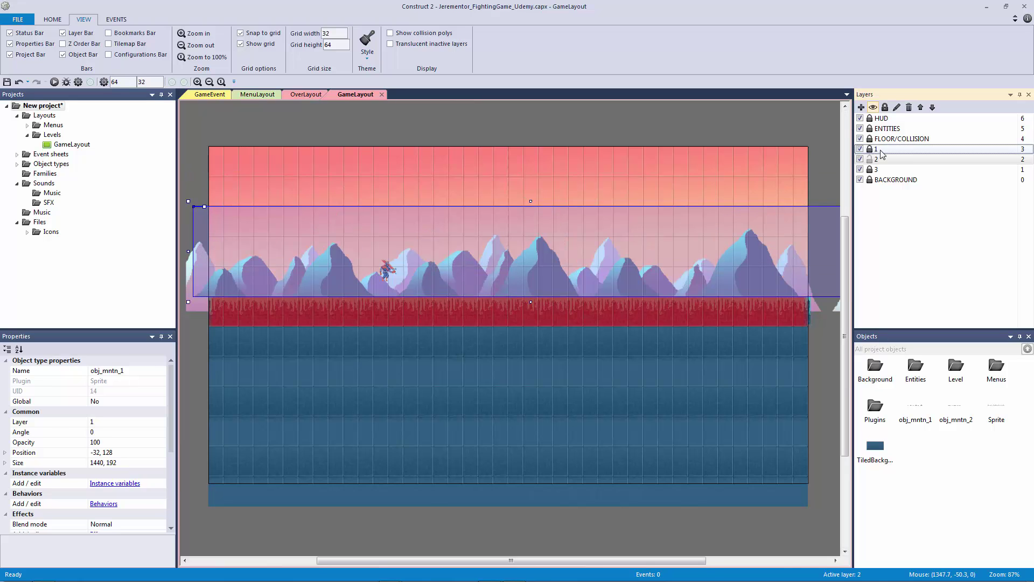
click(881, 151)
click(458, 228)
click(460, 248)
click(459, 264)
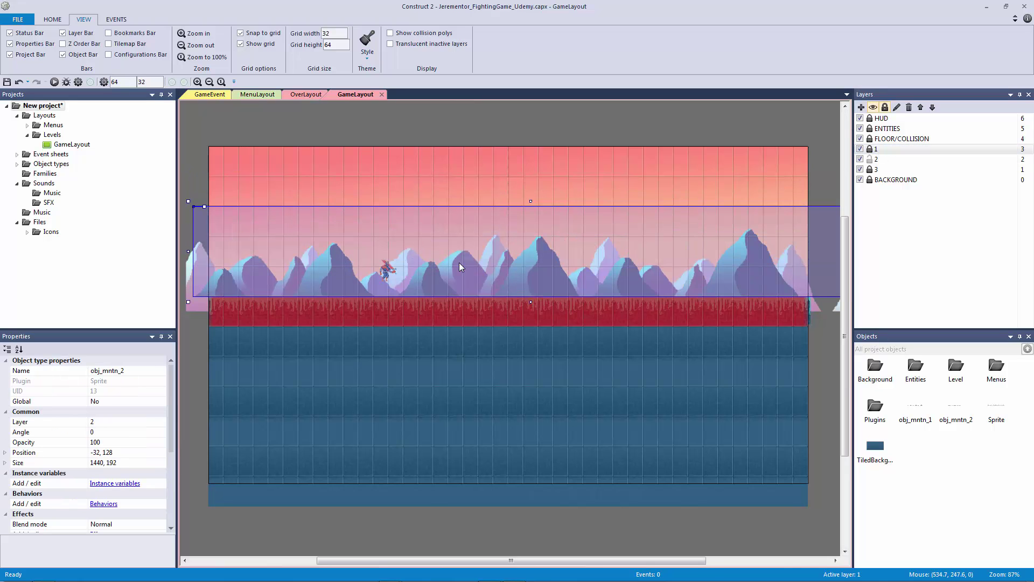
click(456, 171)
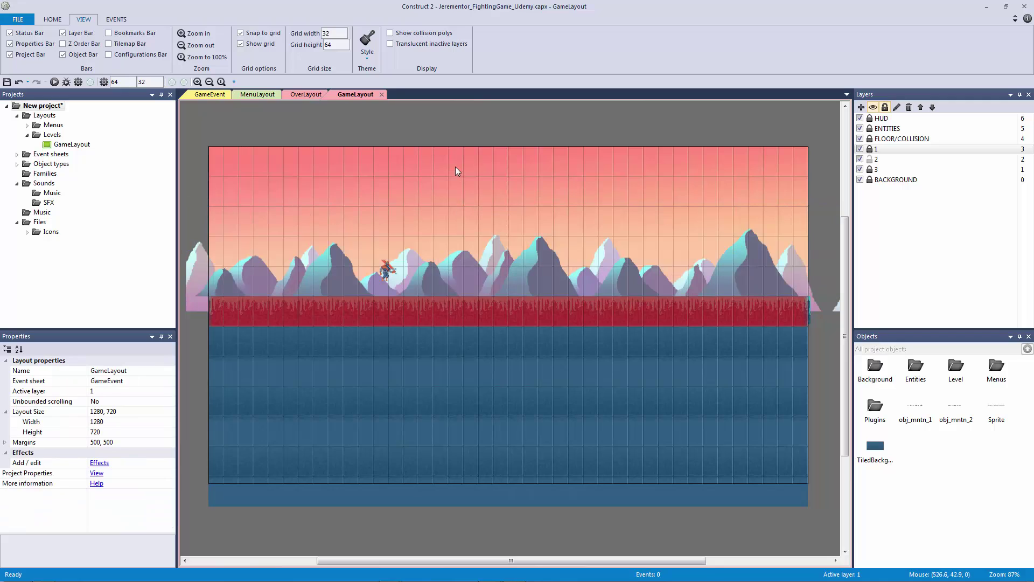
click(870, 159)
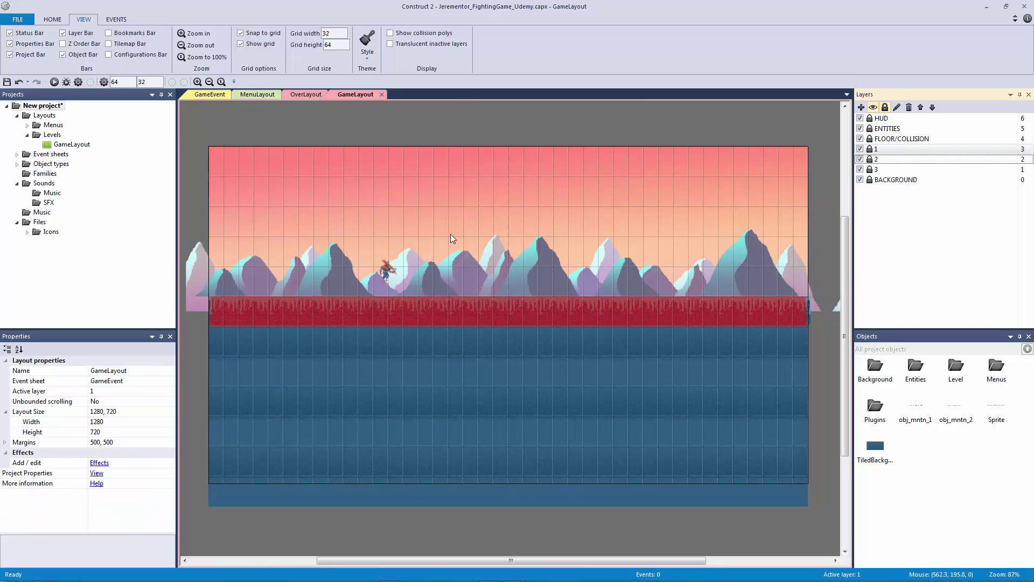
click(869, 169)
Raise and heighten the layer-3 mountains, then move them to 640, 192.
click(539, 263)
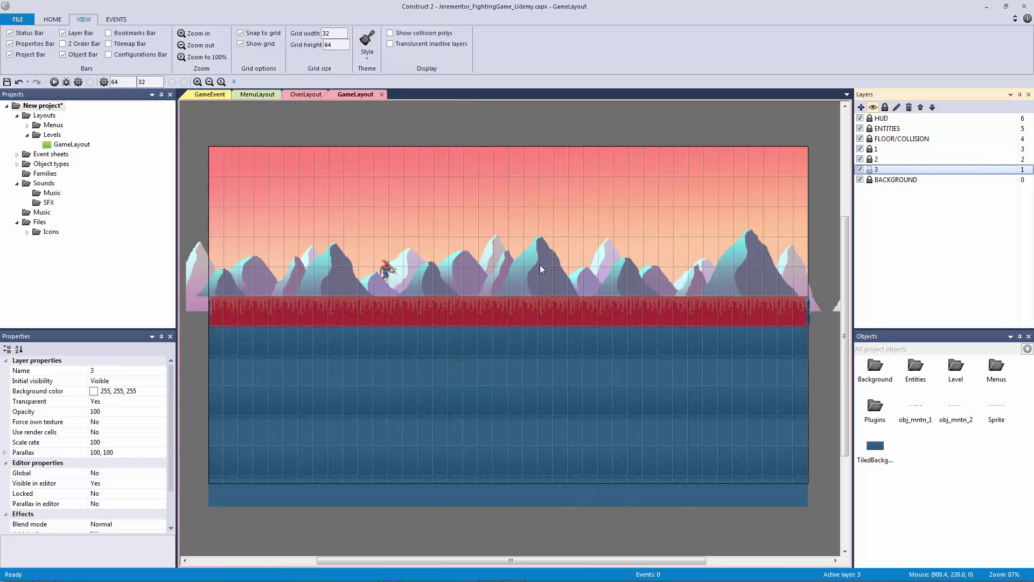
mouse_move(497, 244)
mouse_down()
mouse_move(496, 222)
mouse_move(497, 240)
mouse_up()
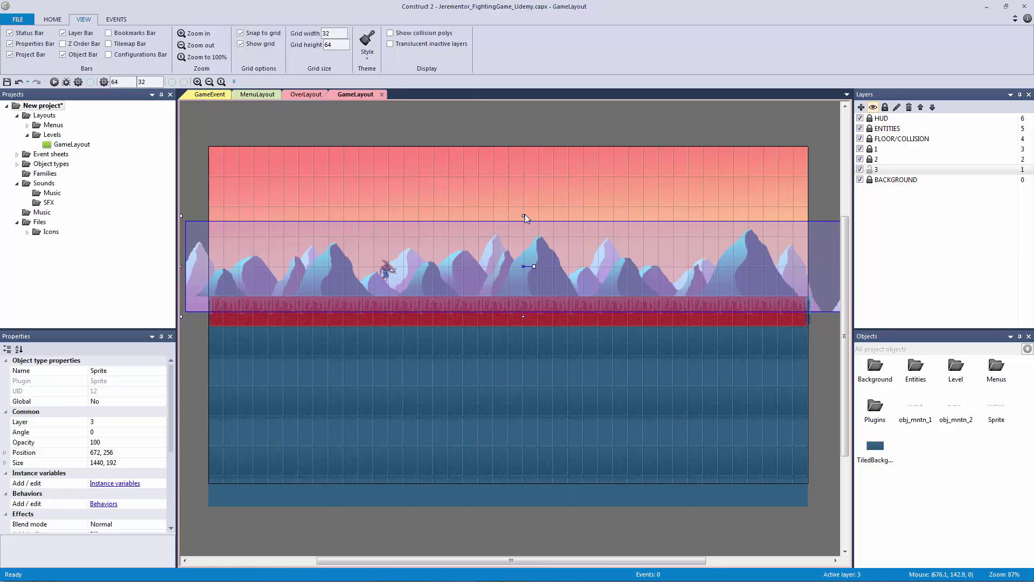
mouse_move(526, 213)
mouse_down()
mouse_move(525, 190)
mouse_move(523, 210)
mouse_up()
click(470, 201)
ctrl+scroll(471, 201, down, 2)
mouse_move(261, 270)
mouse_down()
mouse_move(245, 279)
mouse_move(248, 270)
mouse_up()
Give the far mountain sprite a top-left origin and shift it to -128, 128.
double_click(248, 271)
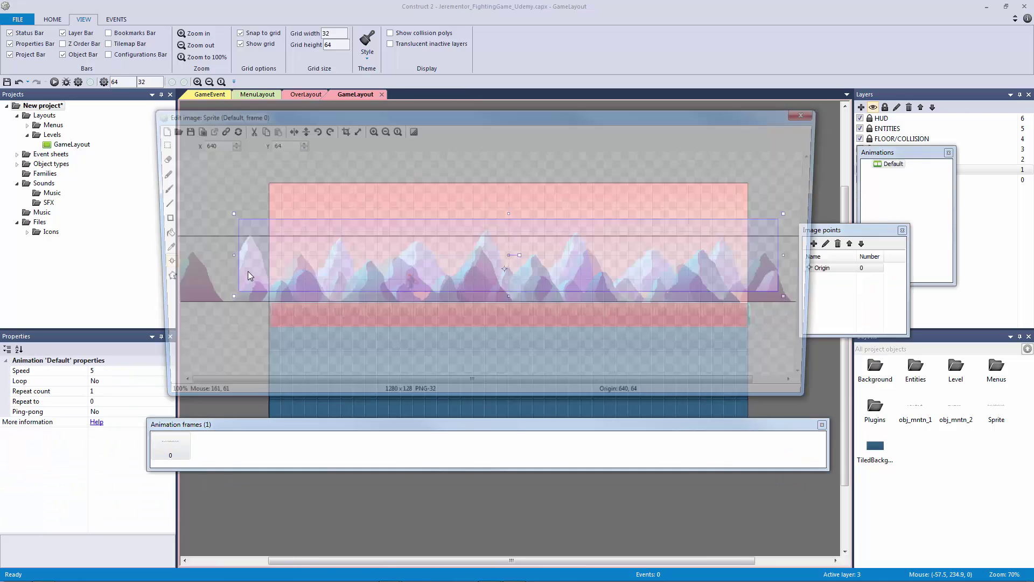
right_click(851, 275)
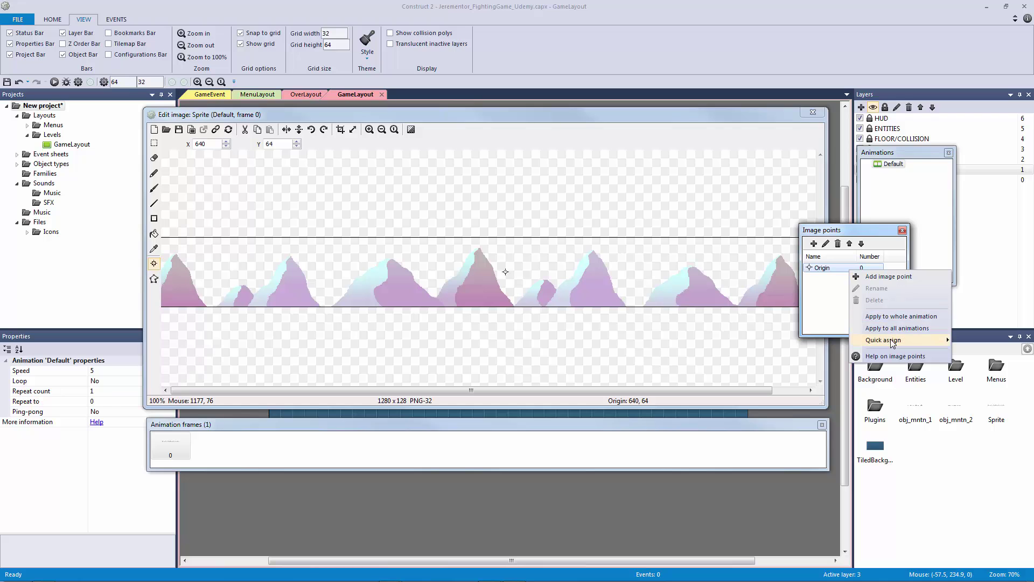
mouse_move(883, 340)
click(970, 341)
click(813, 112)
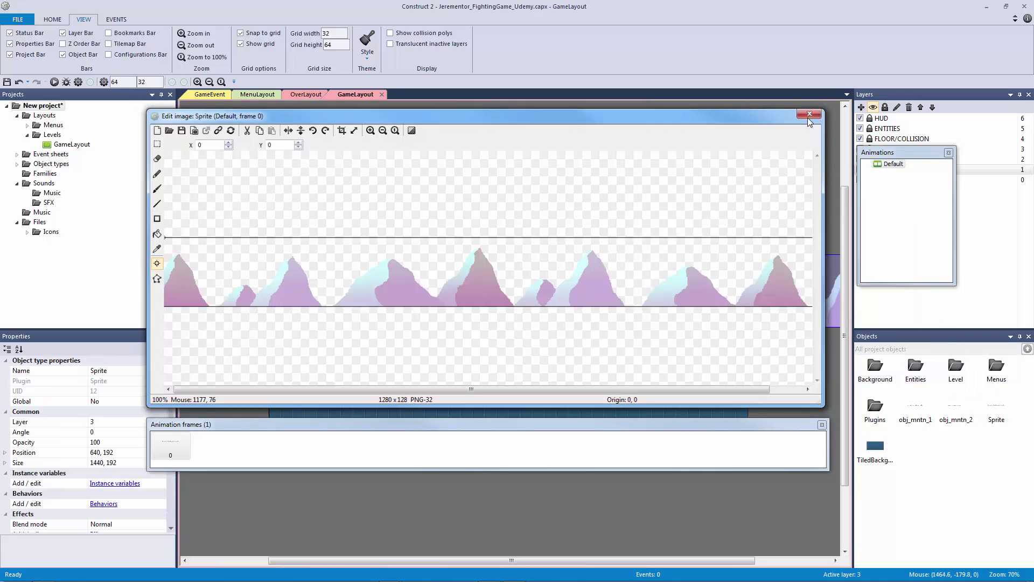
drag(542, 280, 514, 287)
click(368, 197)
Nudge the layer 3 mountain sprite to -64,128 and lock layer 3.
ctrl+scroll(372, 196, up, 3)
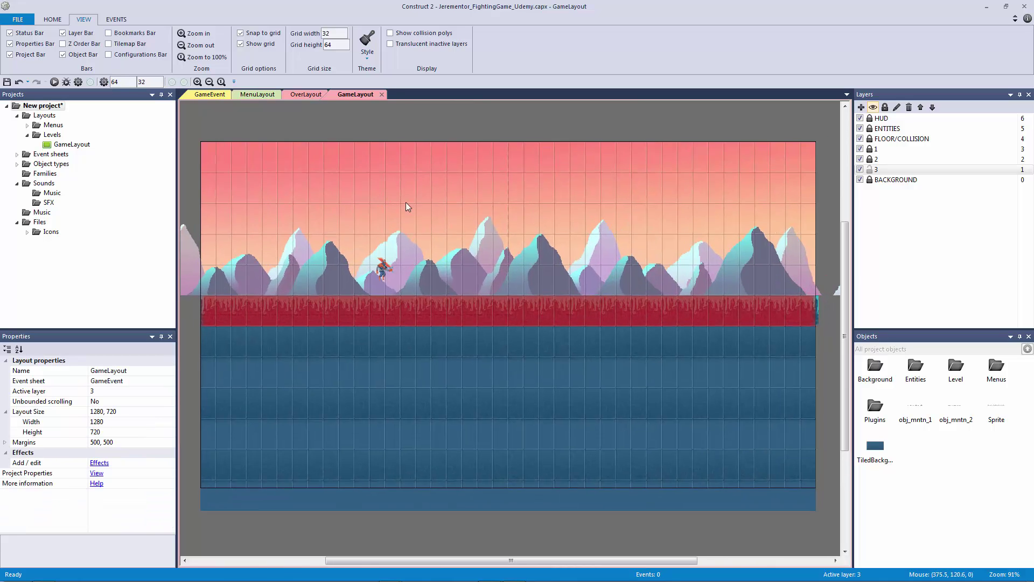
click(490, 236)
drag(503, 237, 493, 237)
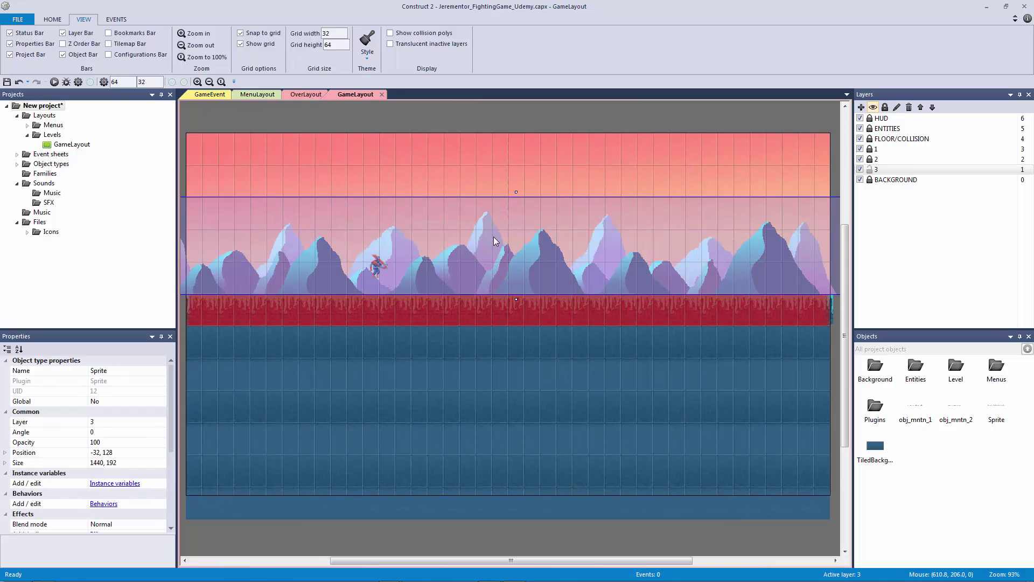
ctrl+scroll(687, 248, down, 3)
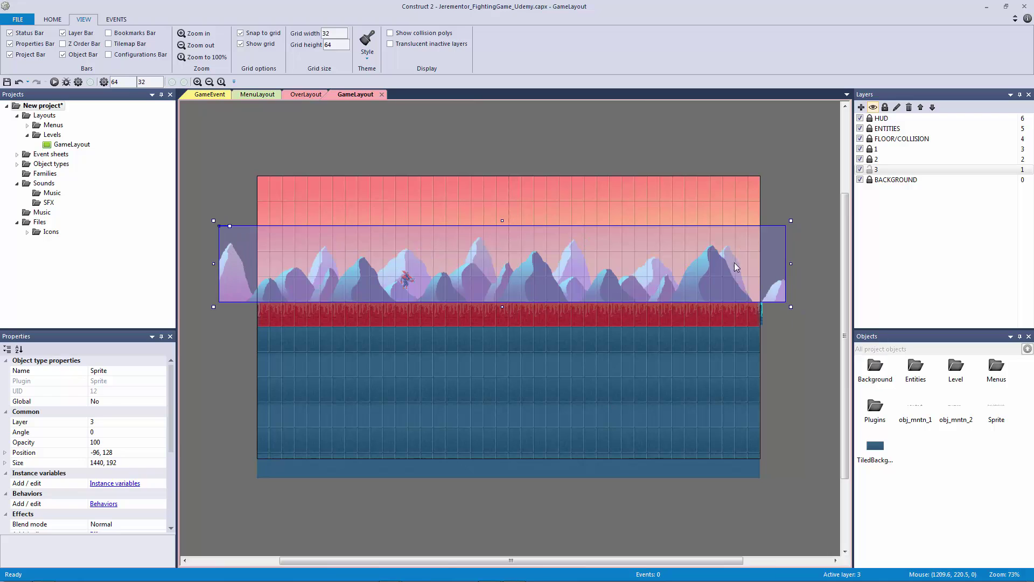
click(619, 185)
click(869, 169)
On layer 2, Quick-assign obj_mntn_2's image origin to Top-left.
click(870, 159)
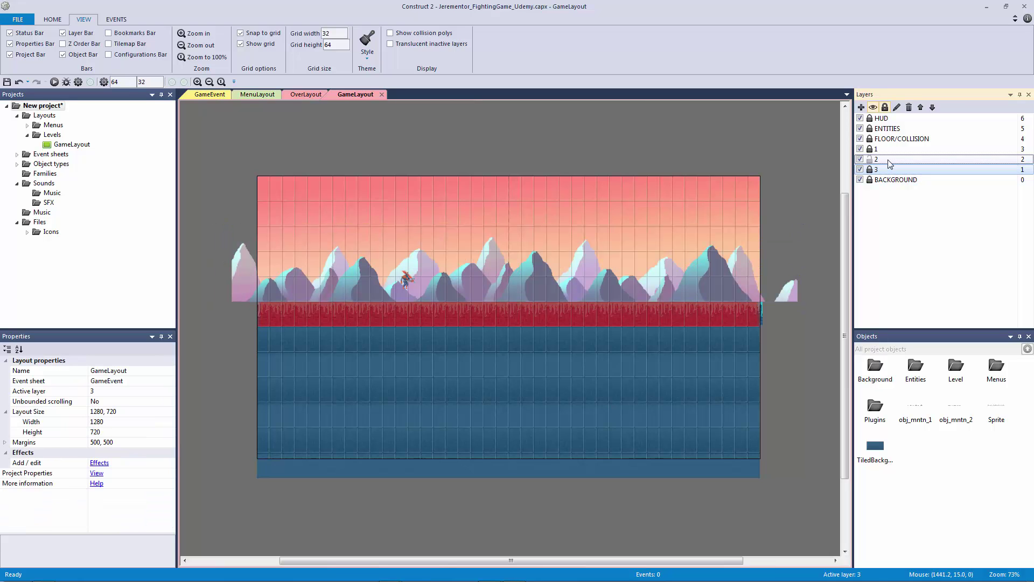
double_click(573, 284)
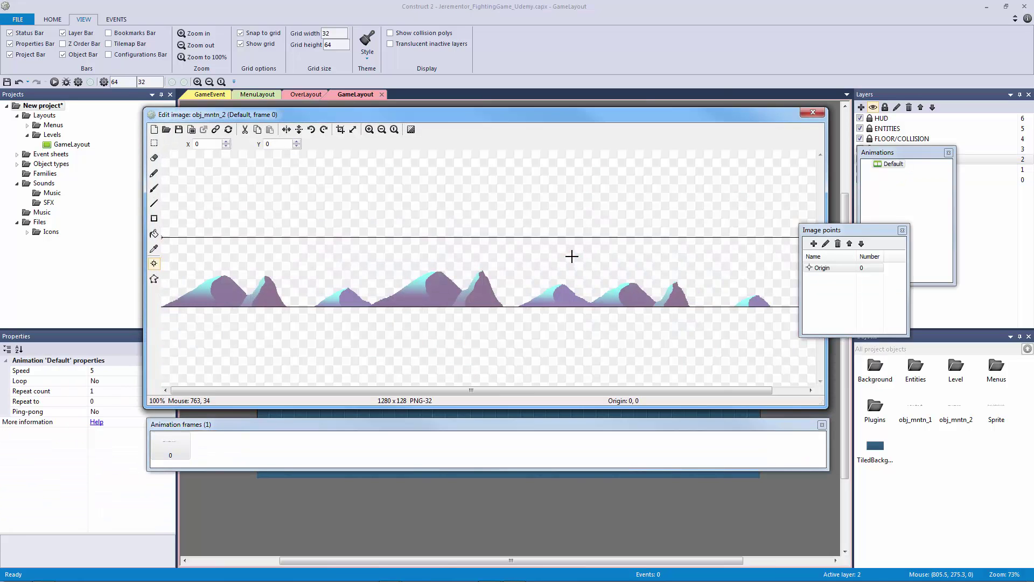
right_click(827, 266)
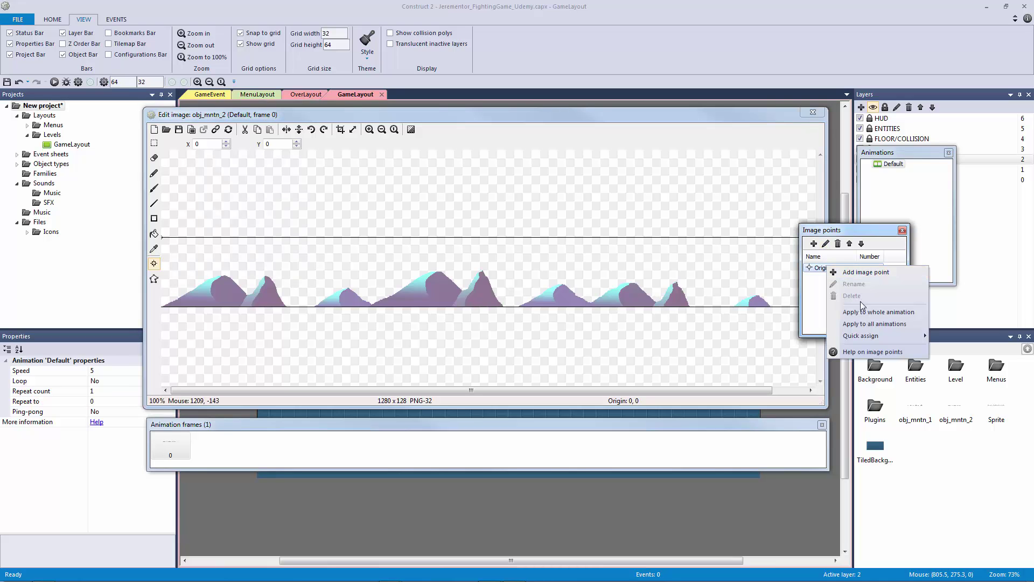
mouse_move(883, 335)
click(963, 340)
click(812, 112)
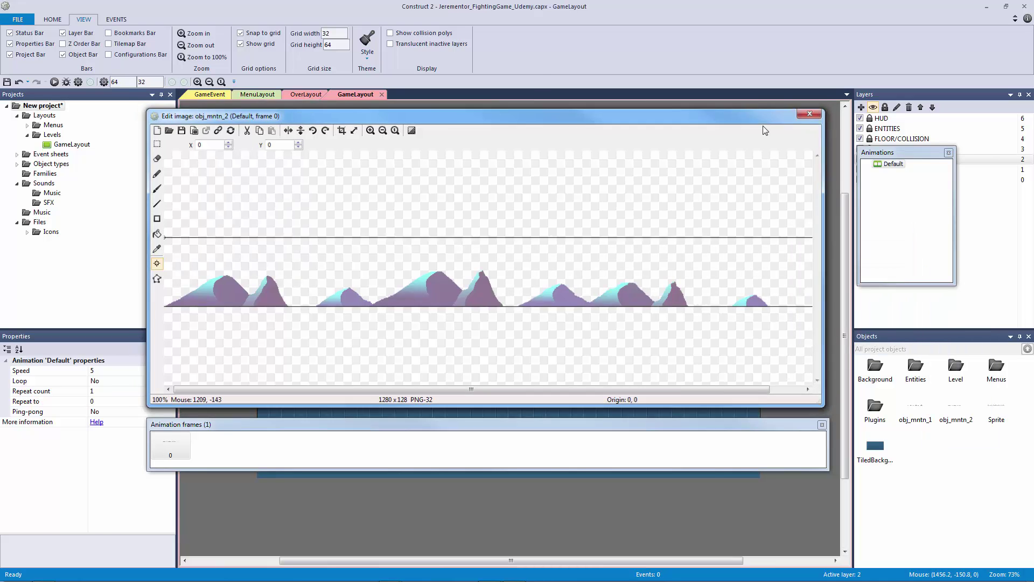
Move obj_mntn_2 to -64,128 and lock layer 2.
drag(465, 275, 461, 276)
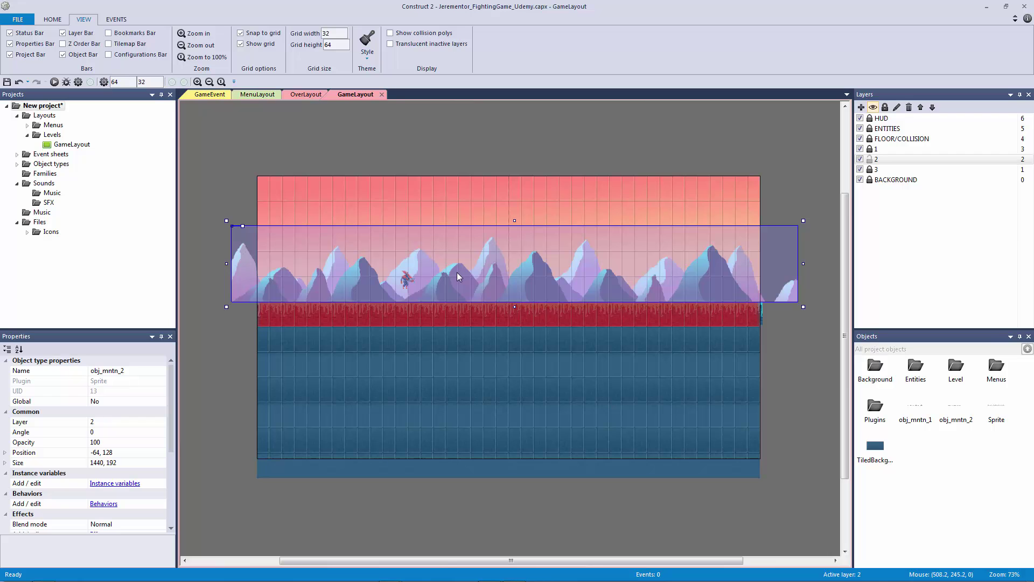
click(241, 202)
ctrl+scroll(267, 188, down, 1)
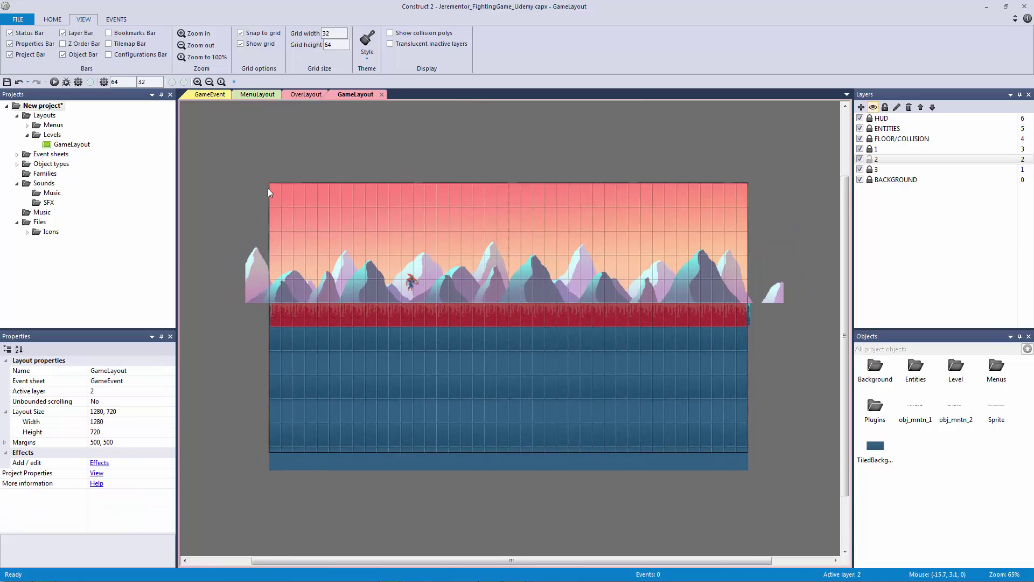
ctrl+scroll(282, 196, up, 3)
ctrl+scroll(282, 195, down, 2)
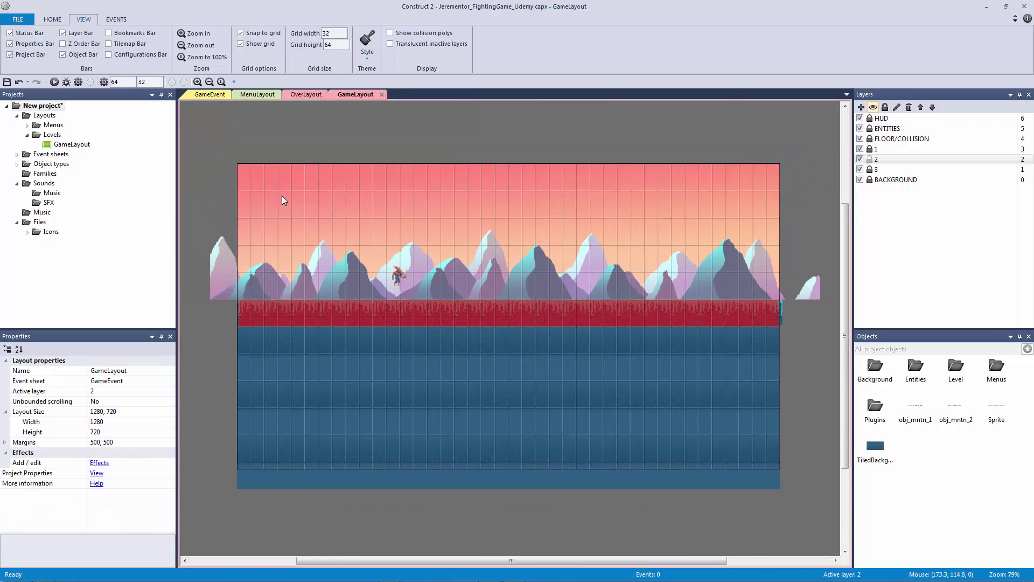
click(869, 159)
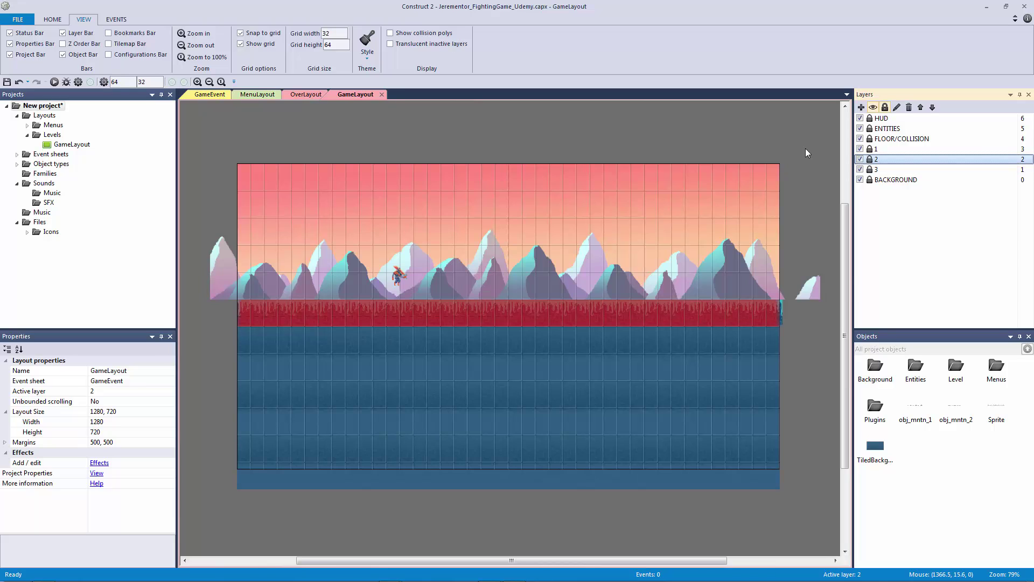
click(311, 137)
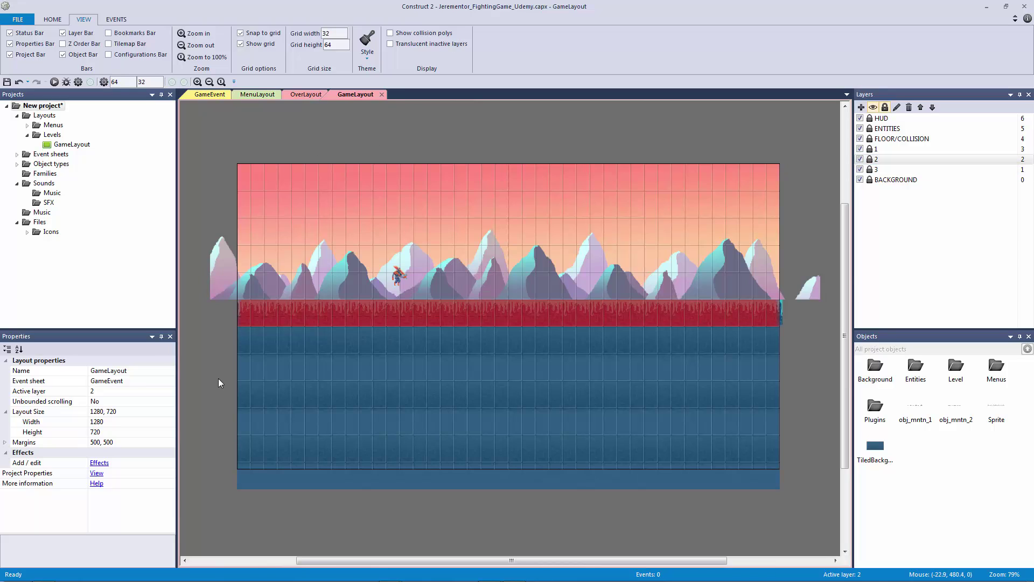
click(97, 472)
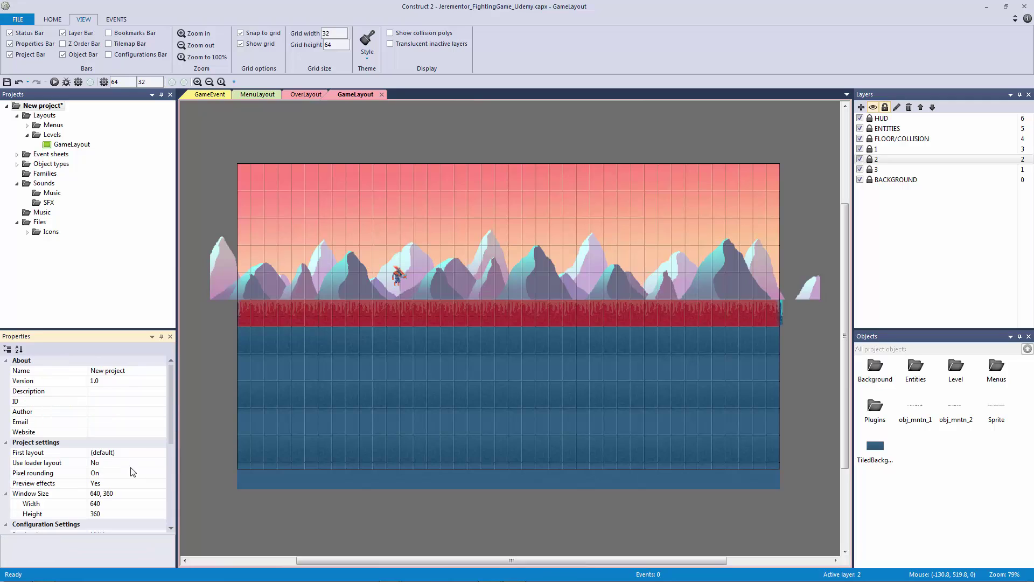
scroll(167, 435, down, 4)
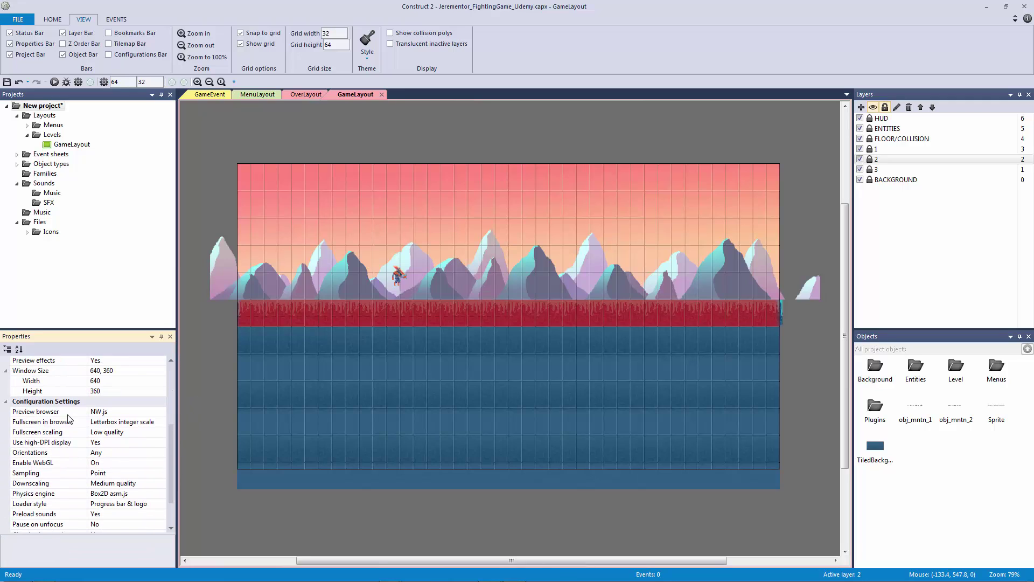
click(103, 412)
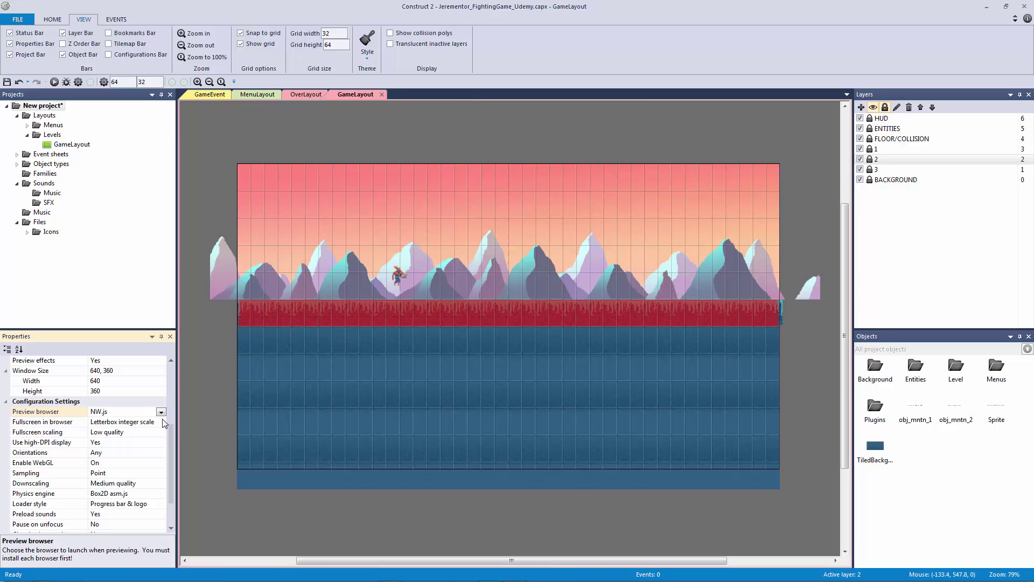
click(187, 396)
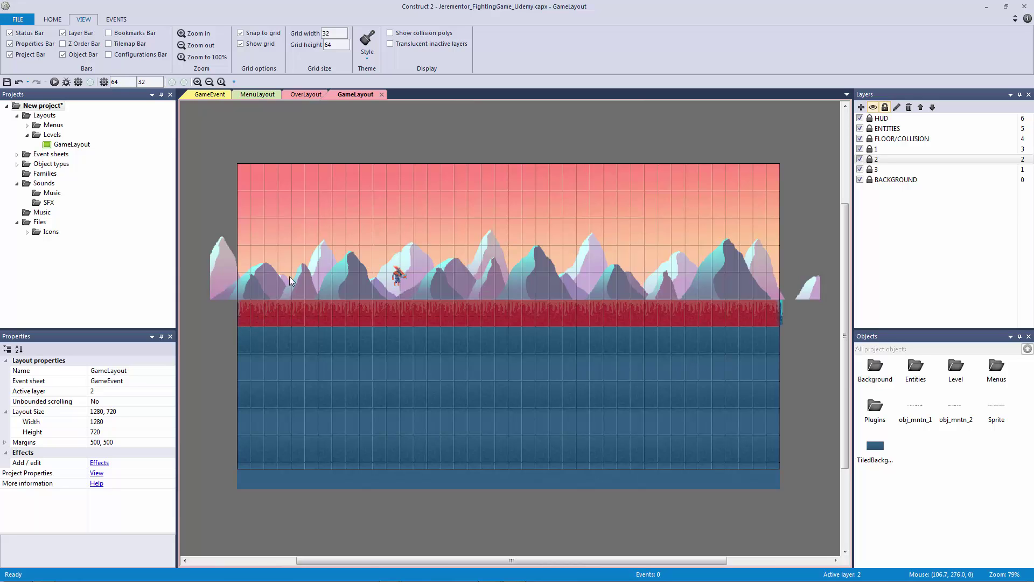
Launch the preview with F5 and walk the player left and right with the arrow keys.
ctrl+scroll(308, 269, up, 1)
ctrl+scroll(308, 267, down, 1)
key(F5)
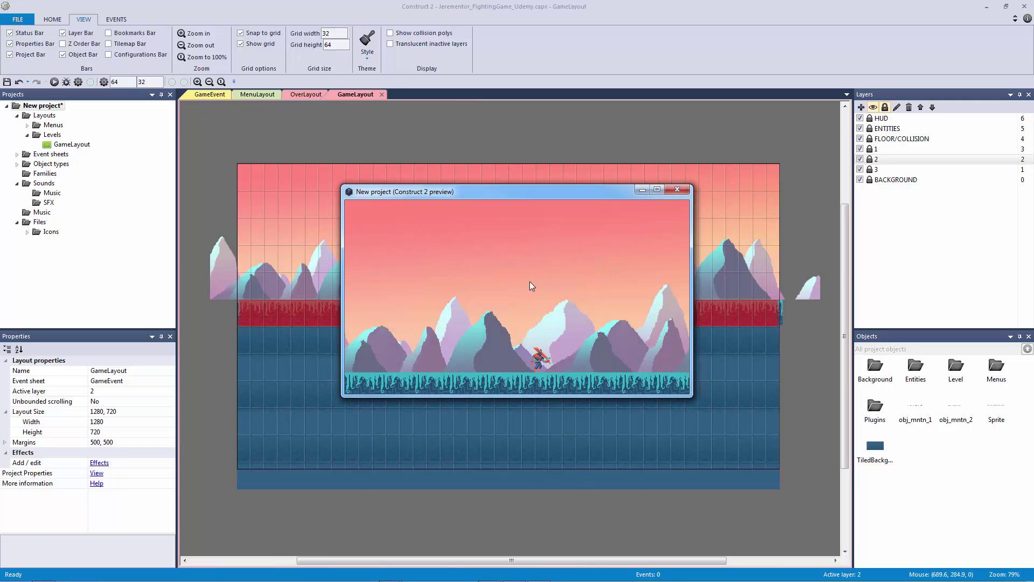
key(Left)
key(Right)
key(Right)
key(Left)
key(Right)
Close the preview, unlock layer 3, and lower the far mountain sprite's top edge one grid row.
click(684, 186)
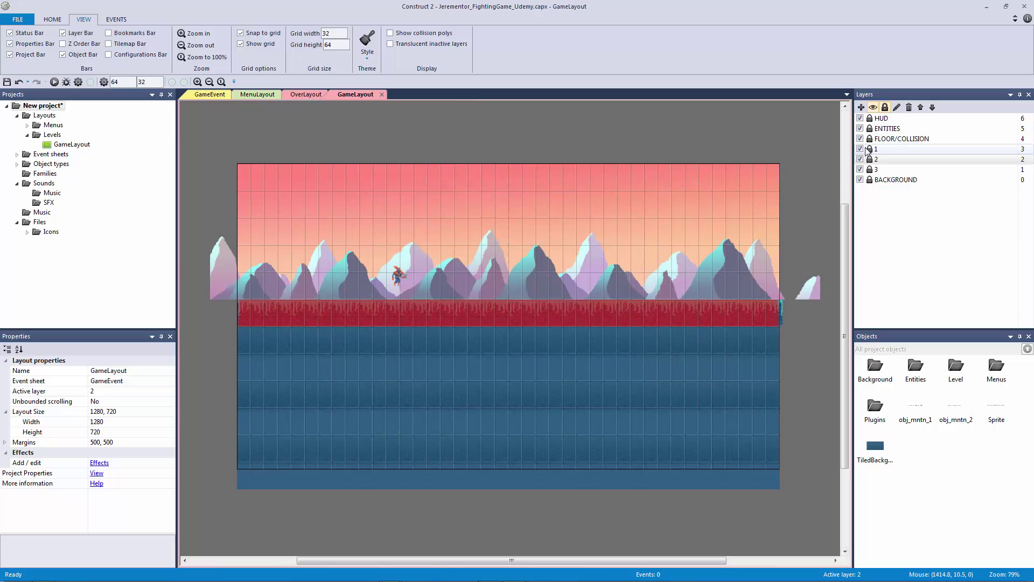
click(869, 169)
click(494, 249)
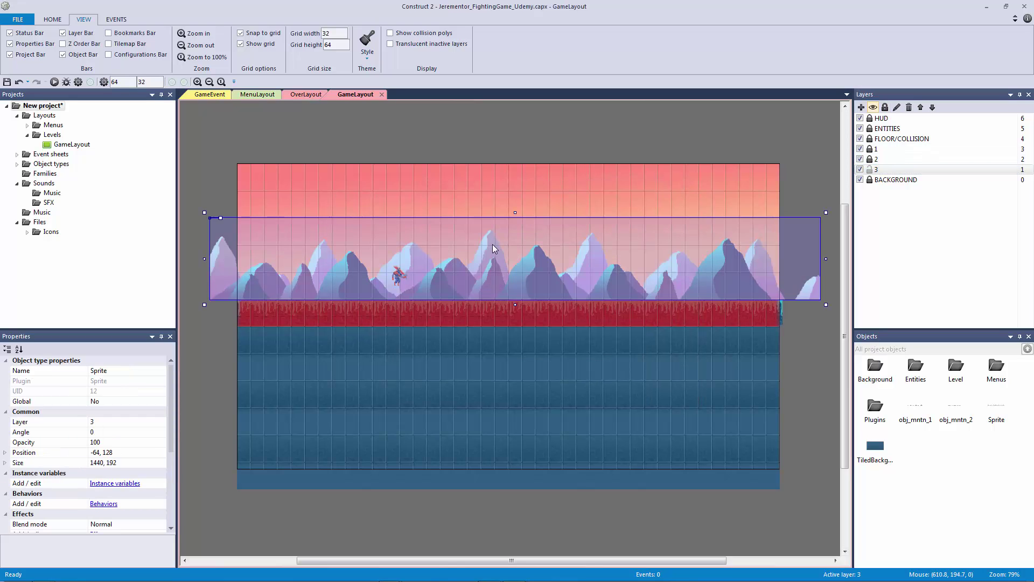
mouse_move(515, 217)
mouse_down()
mouse_move(514, 232)
mouse_move(514, 223)
mouse_up()
click(485, 195)
Turn off Snap to grid, shrink the far mountain sprite to 1440×160 at -64,160, and relock layer 3.
ctrl+scroll(502, 196, up, 2)
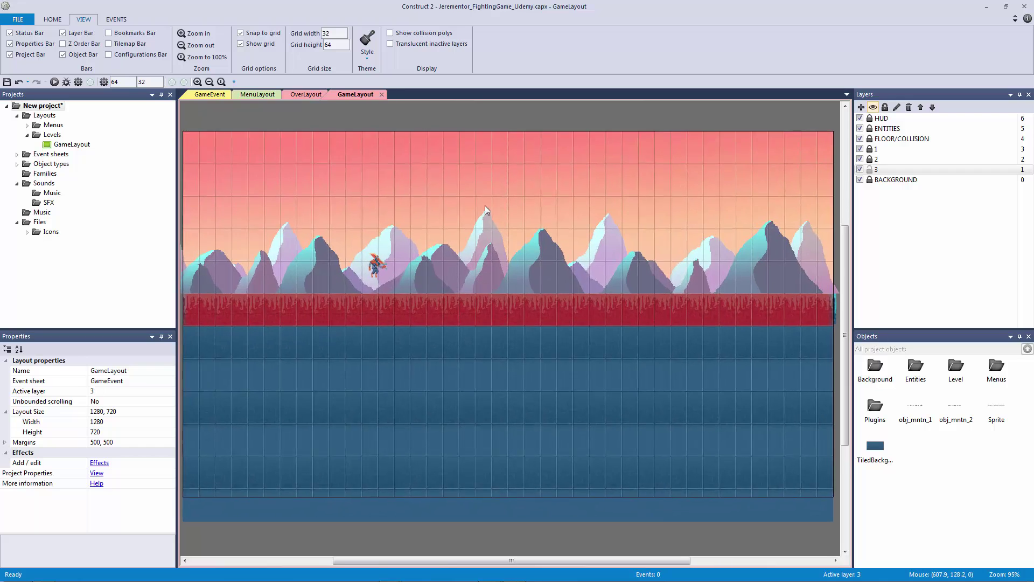
click(483, 228)
click(240, 32)
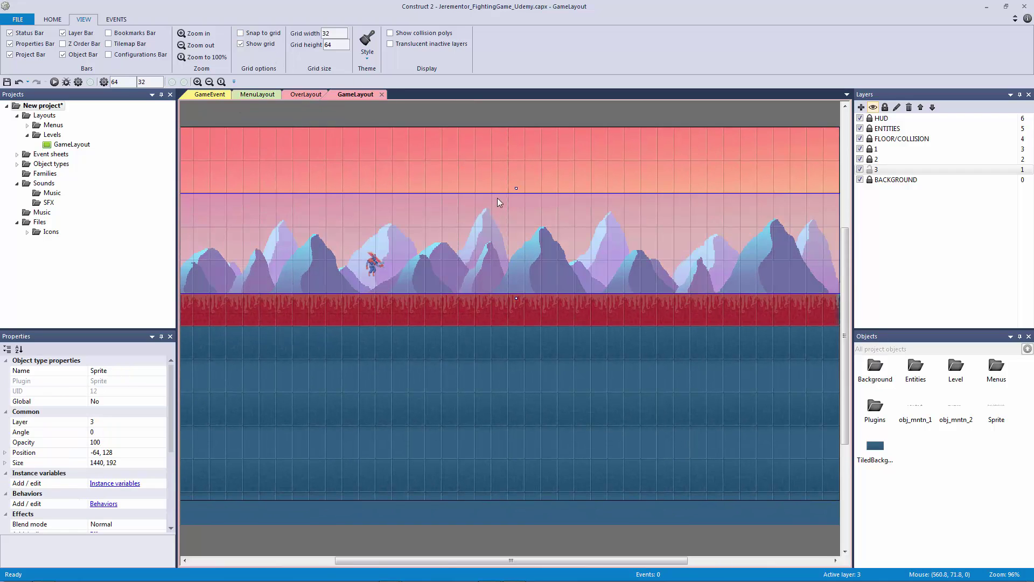
drag(519, 189, 521, 210)
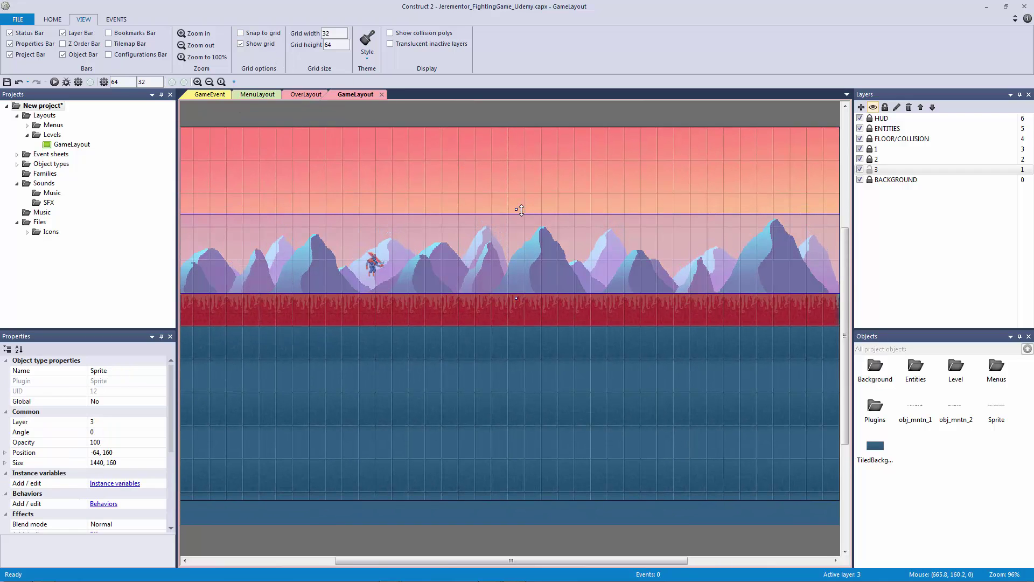
click(496, 185)
ctrl+scroll(502, 185, down, 2)
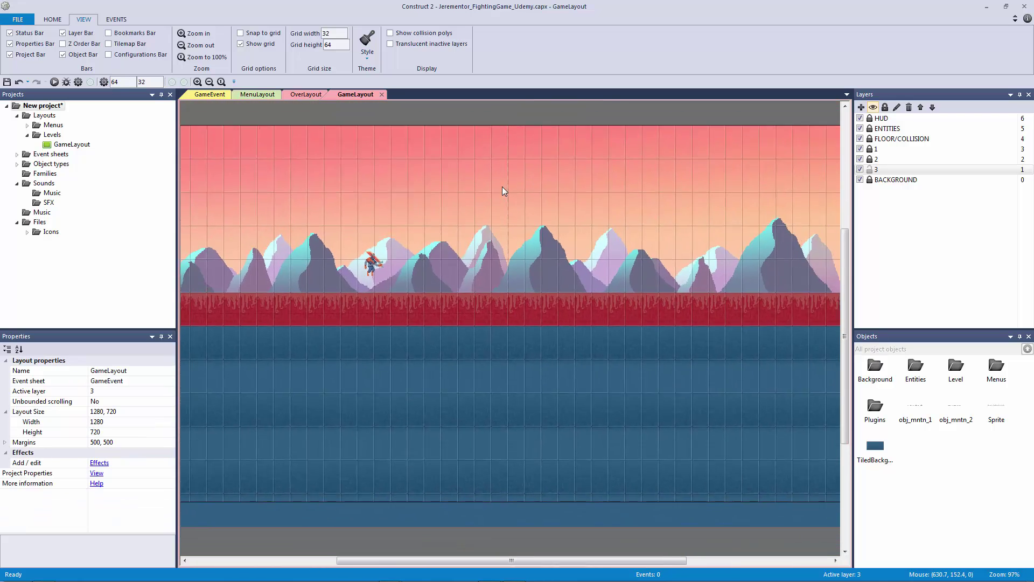
click(869, 169)
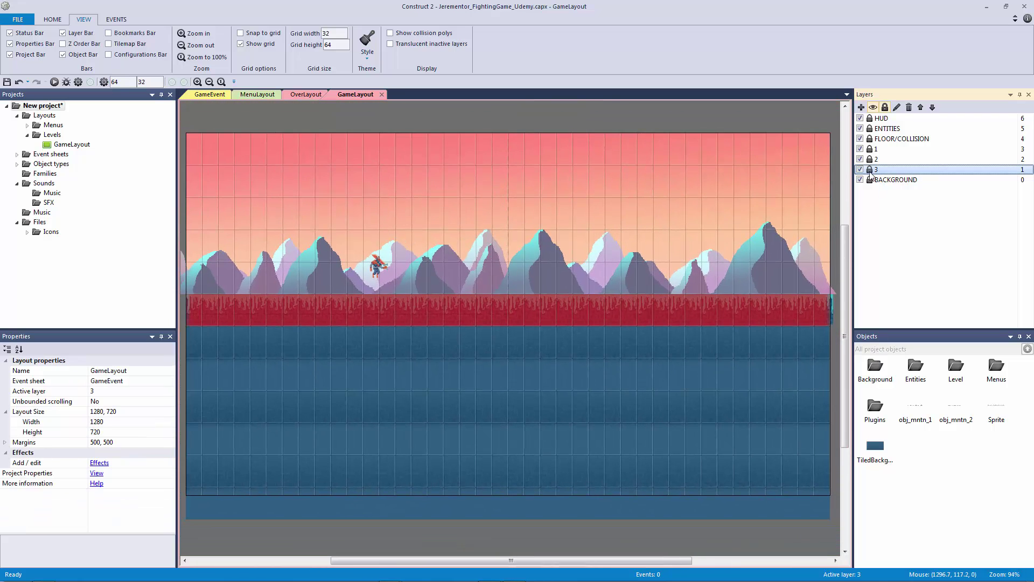
ctrl+scroll(618, 150, down, 3)
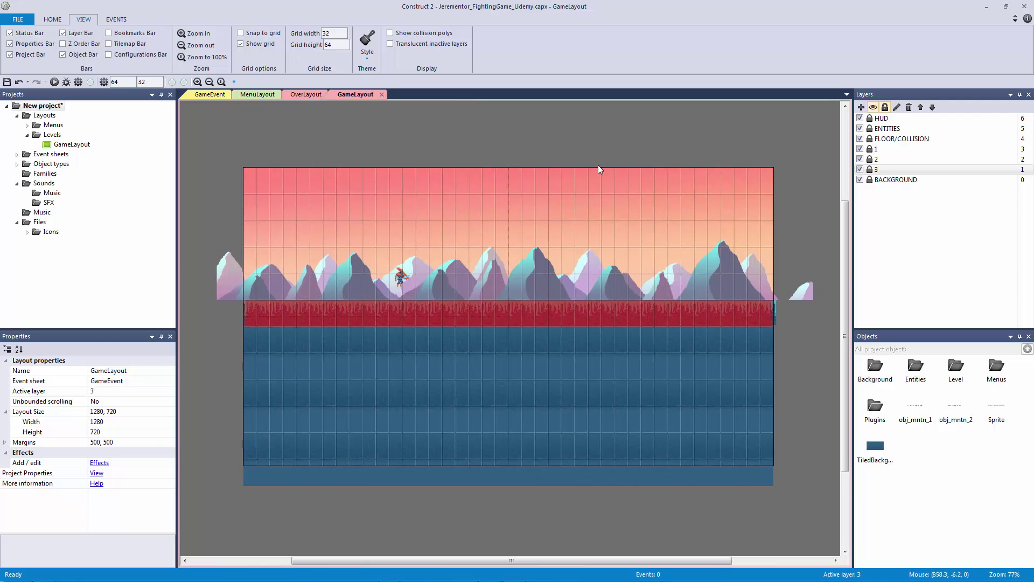
ctrl+scroll(587, 187, up, 2)
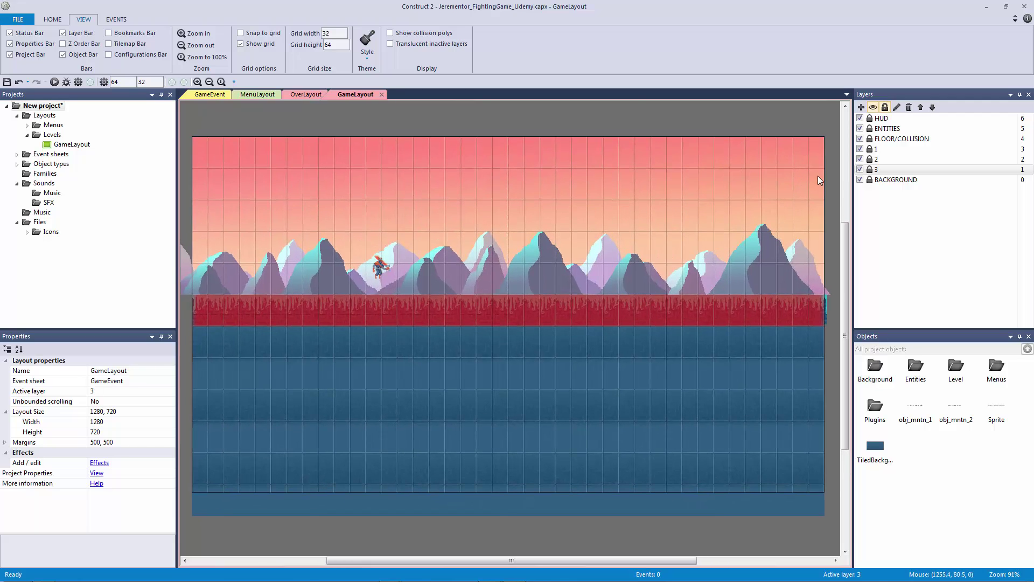
Expand layer 1's Parallax properties and toggle its mountains hidden and shown again.
click(884, 149)
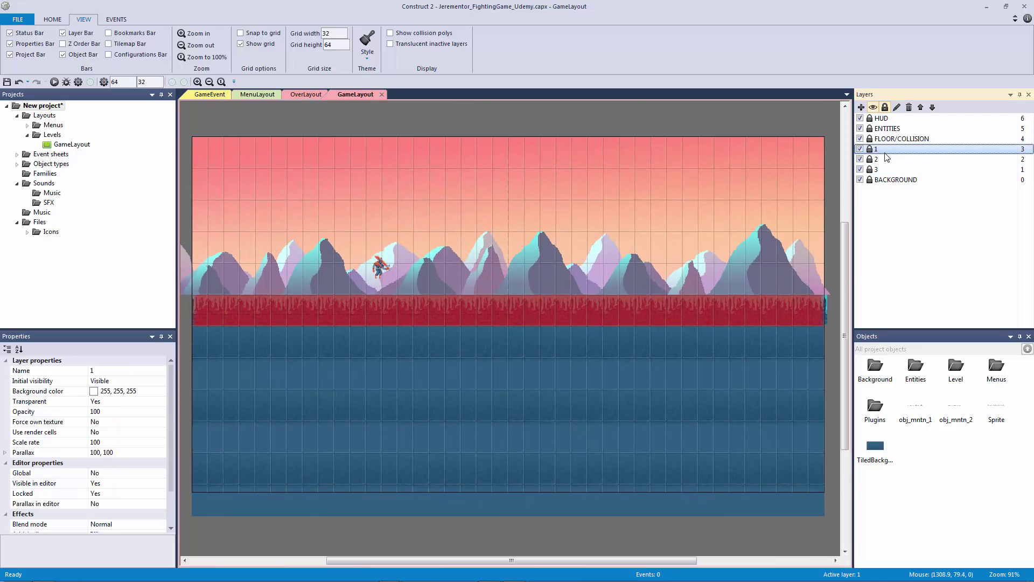
click(5, 452)
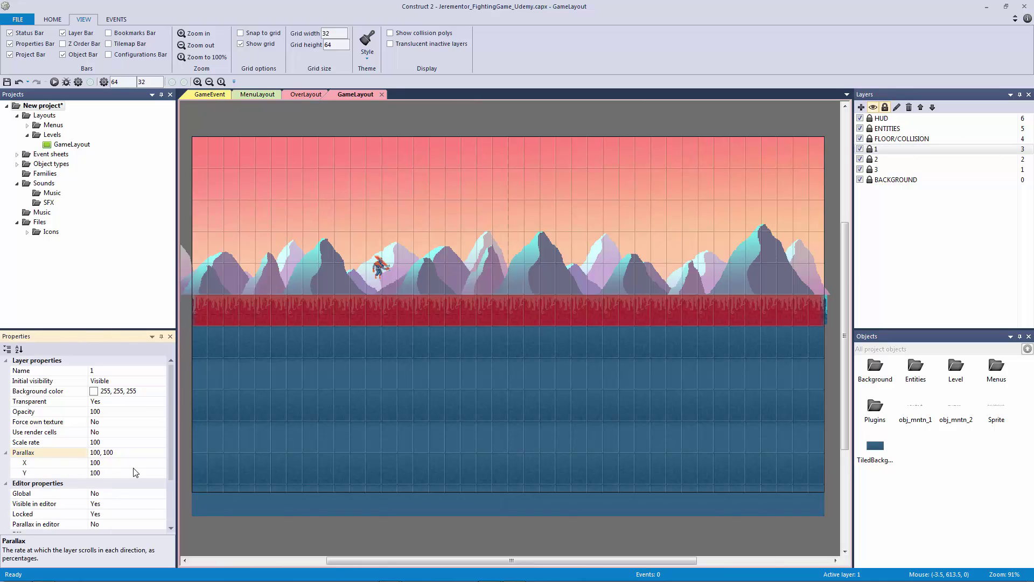
click(860, 150)
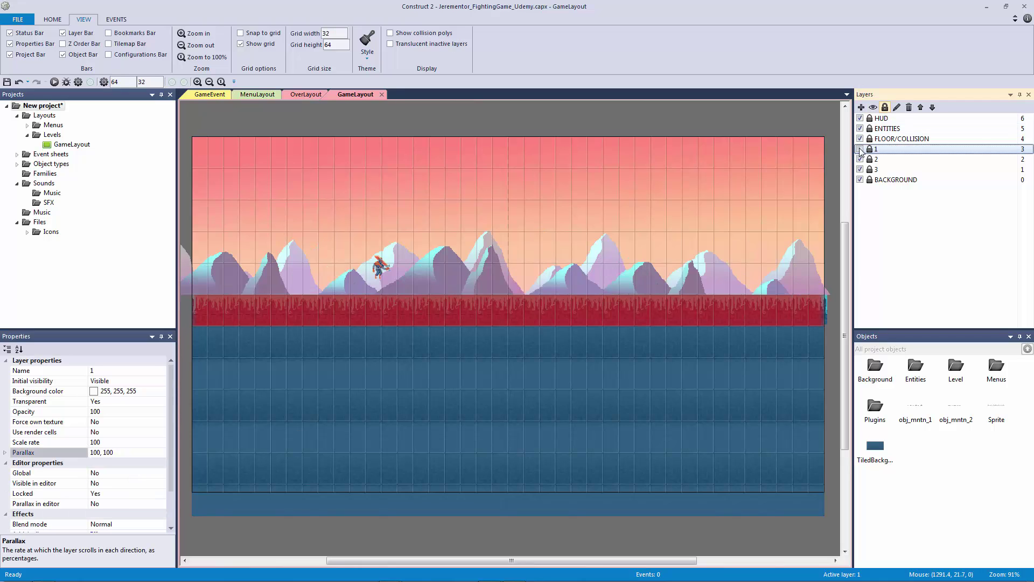
click(860, 149)
Set layer 2's horizontal parallax to 75.
click(890, 159)
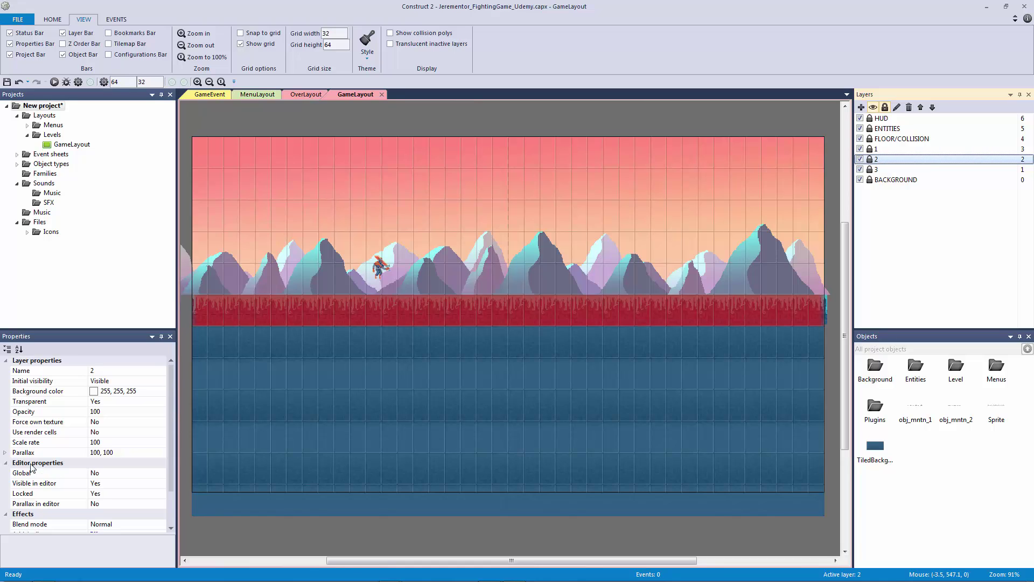
click(6, 453)
click(72, 463)
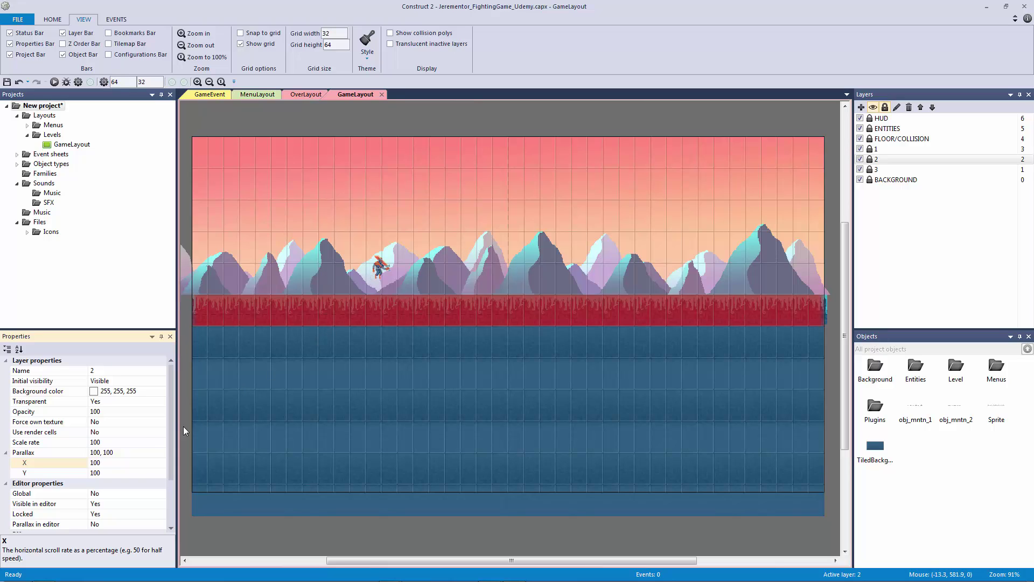
click(127, 463)
text(75)
key(Return)
Set layer 3's horizontal parallax to 50.
click(876, 170)
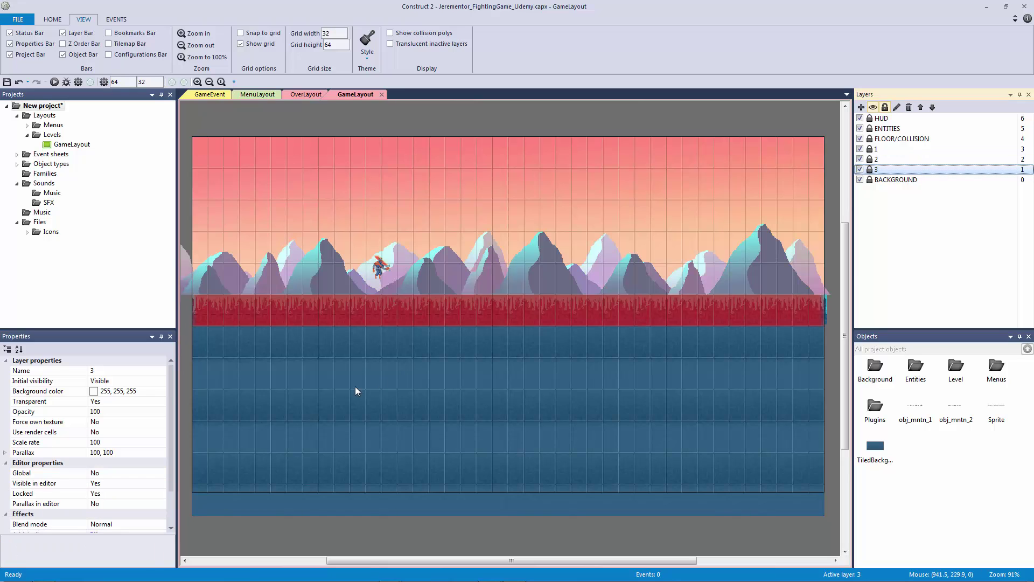
click(4, 452)
click(108, 462)
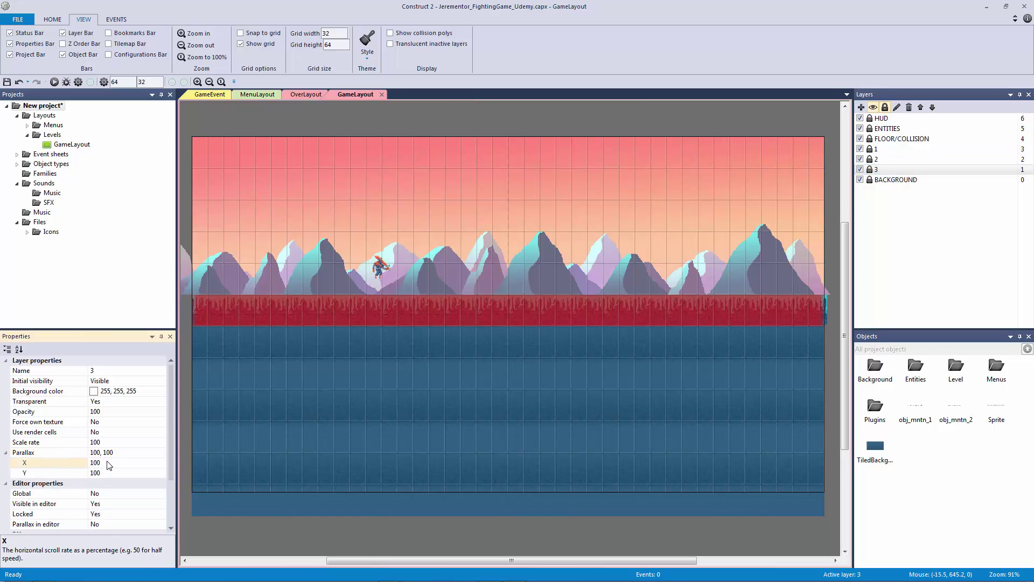
text(50)
key(Return)
click(350, 112)
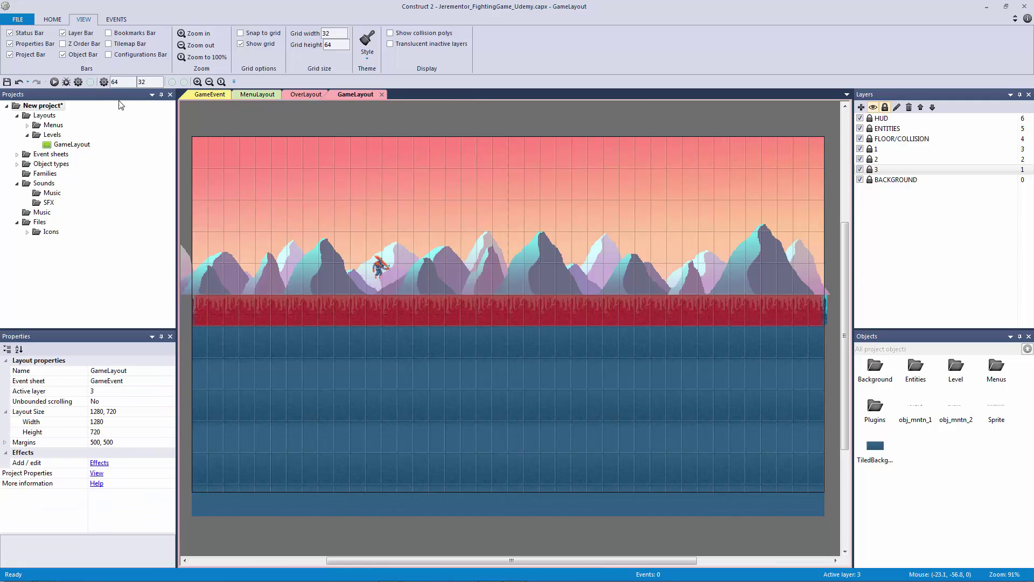
key(F5)
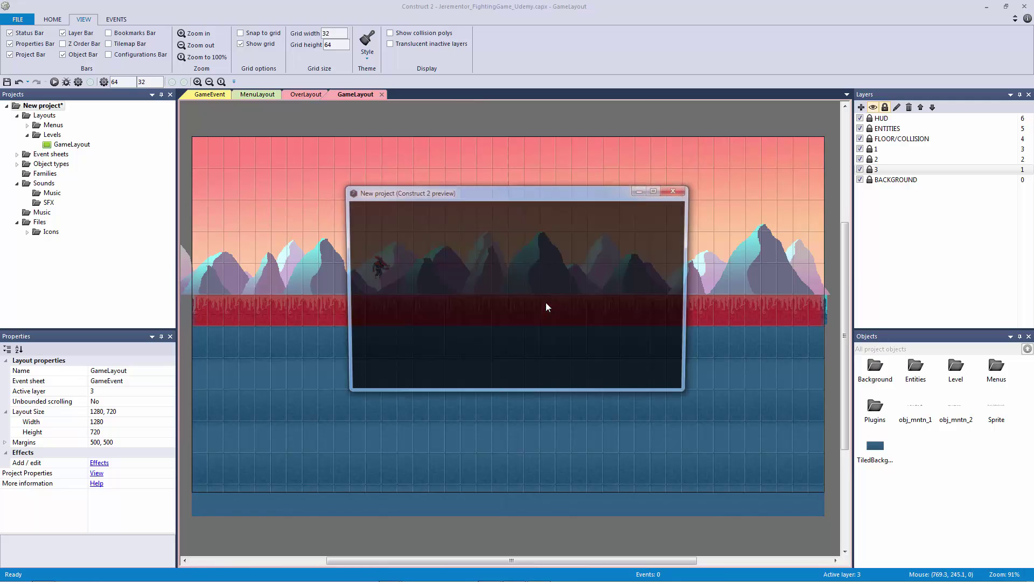
key(Left)
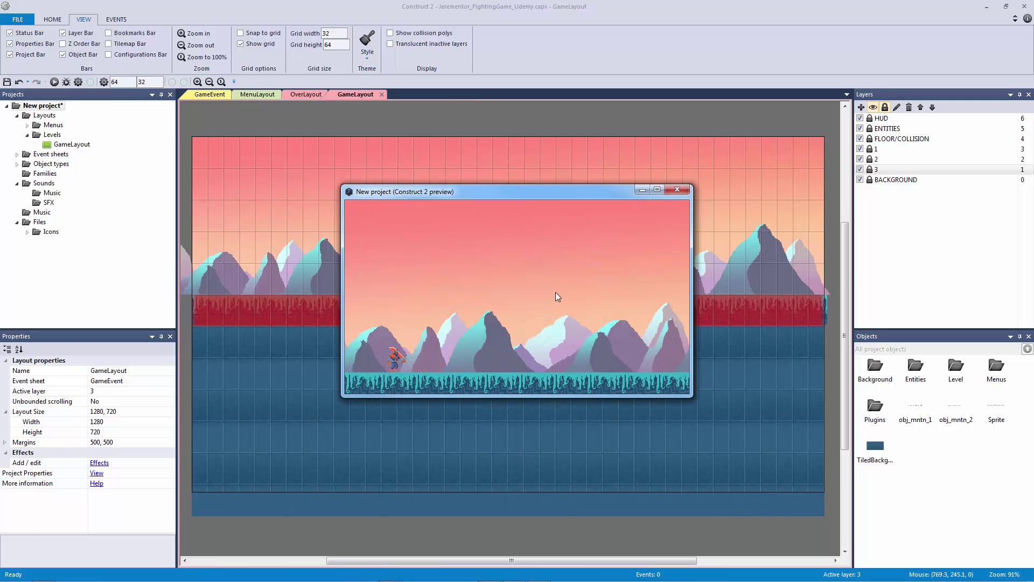
key(Right)
key(Right)
click(676, 189)
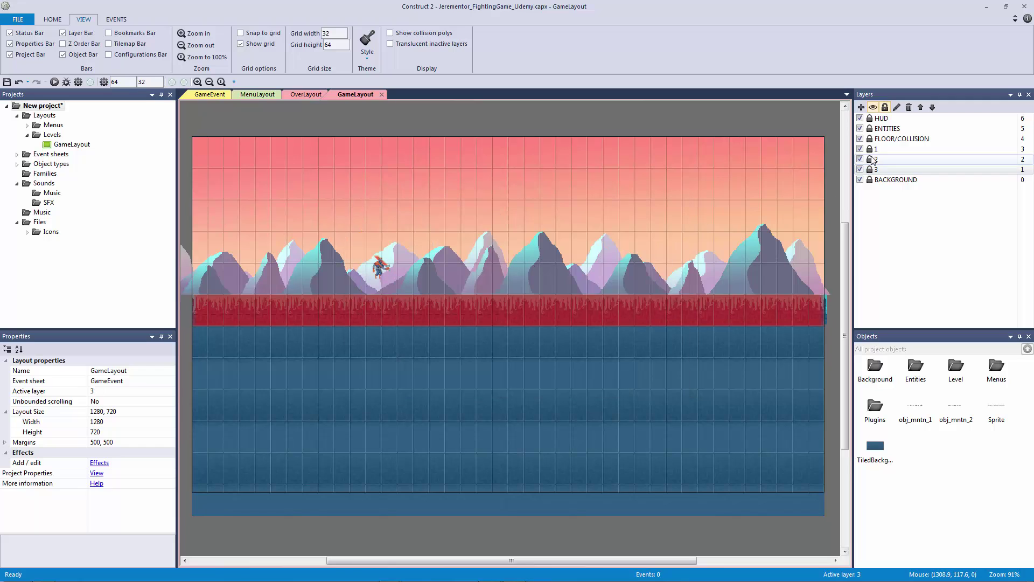
Add a Scroll To behavior to obj_Player on the ENTITIES layer and run the layout preview.
click(883, 129)
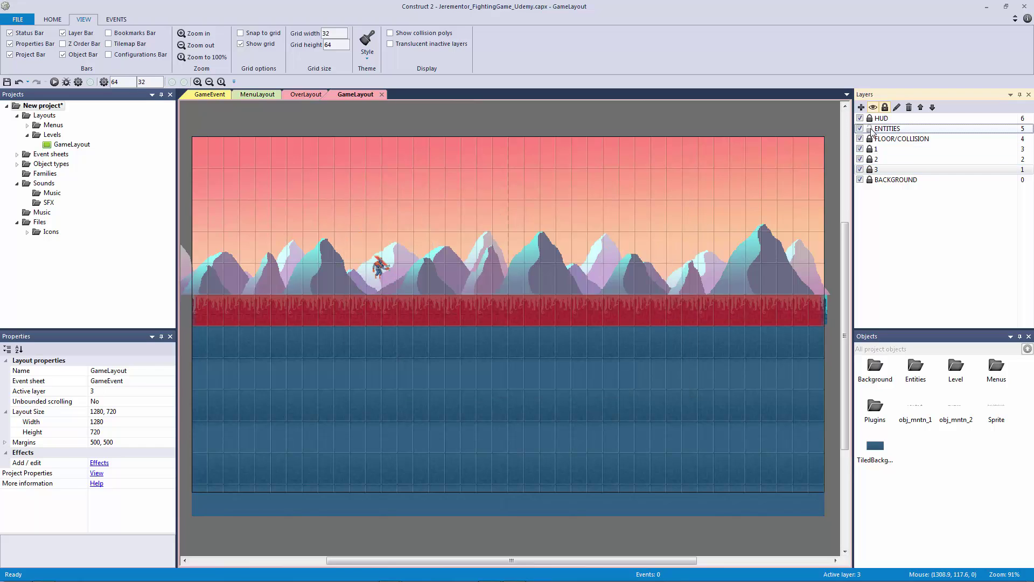
click(387, 267)
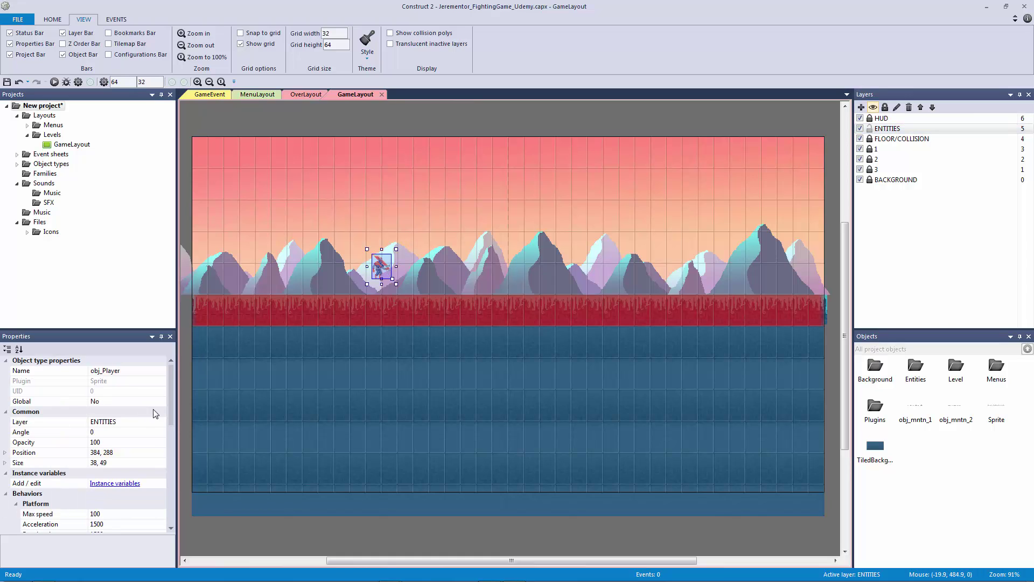
drag(169, 402, 168, 467)
click(105, 483)
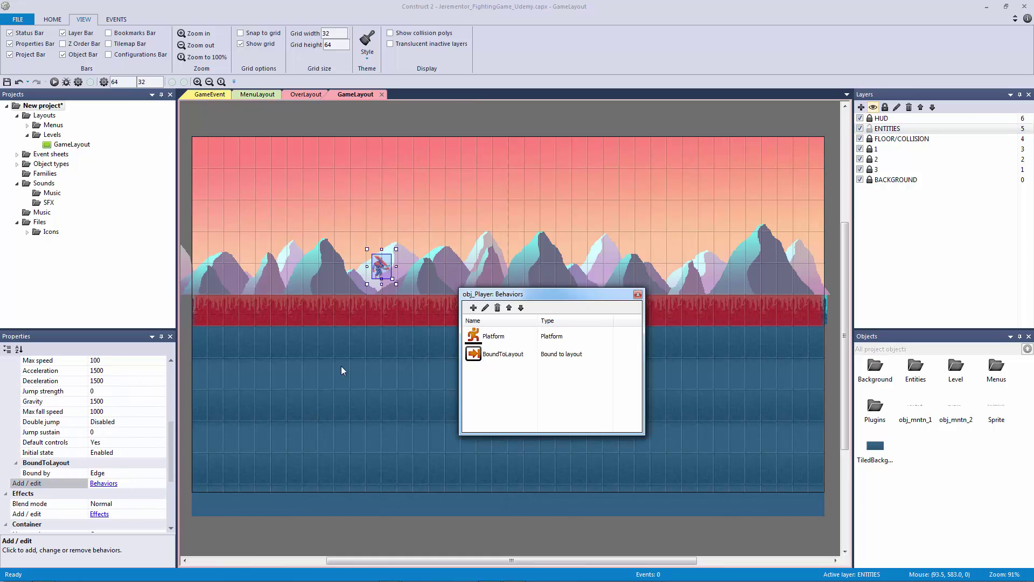
click(473, 308)
text(scroll)
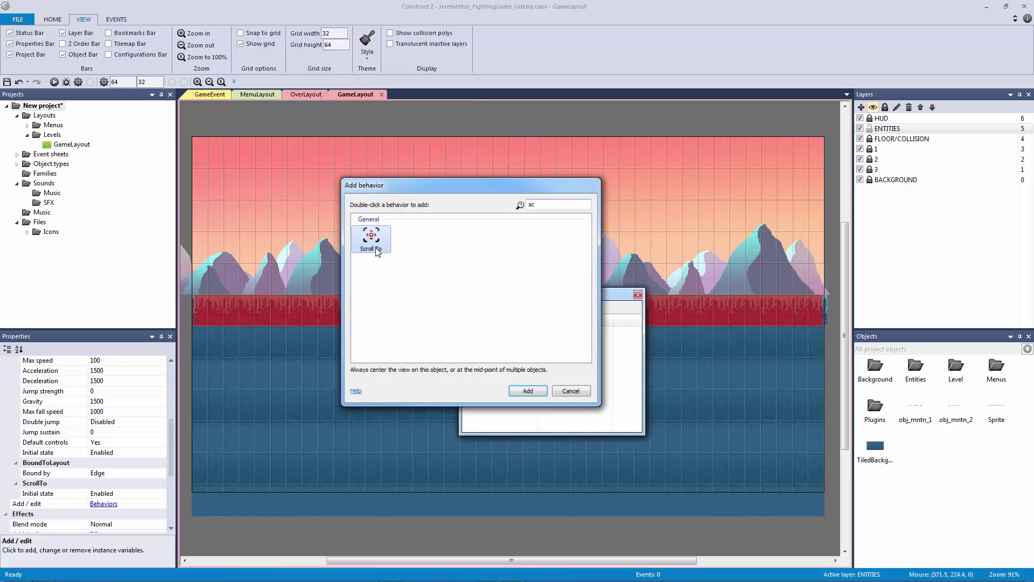
double_click(371, 240)
click(54, 82)
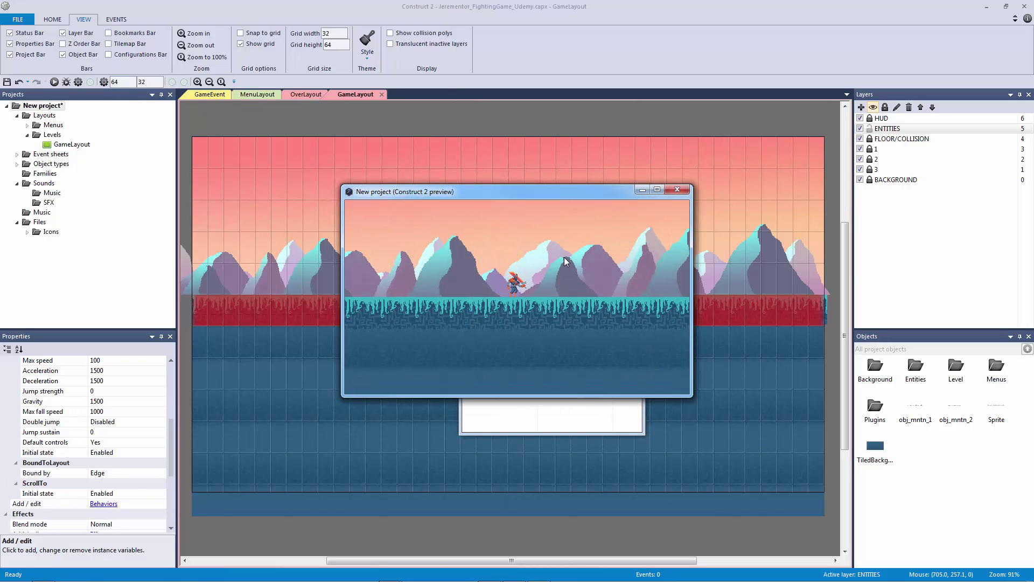
Walk the player right and left in the preview to check the view follows it.
key(Right)
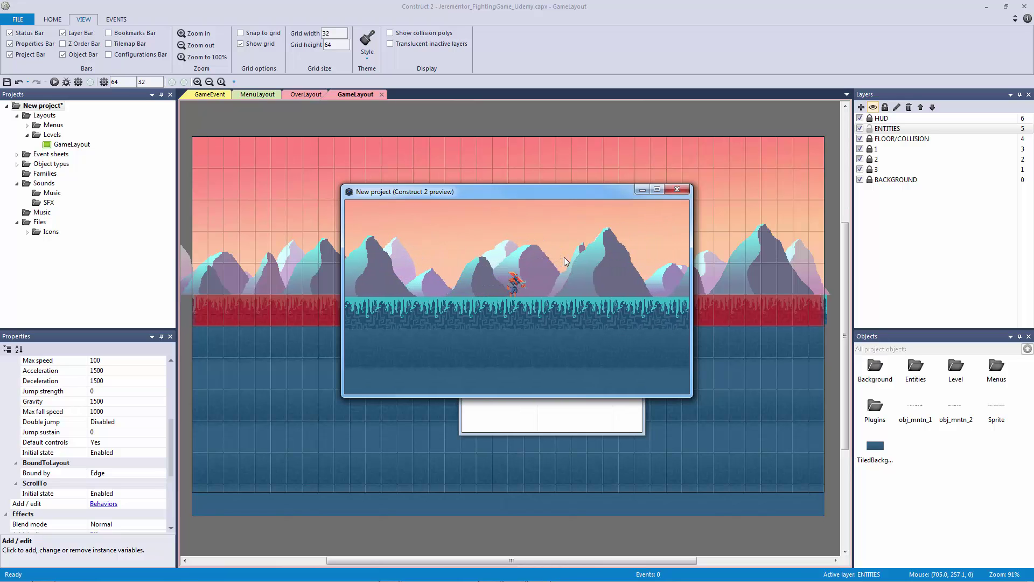
key(Left)
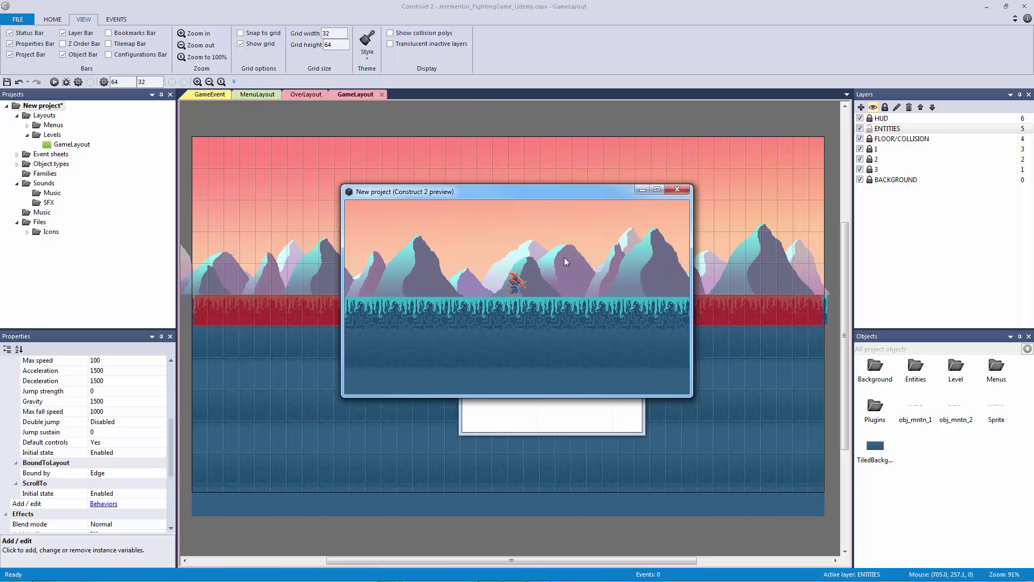
key(Left)
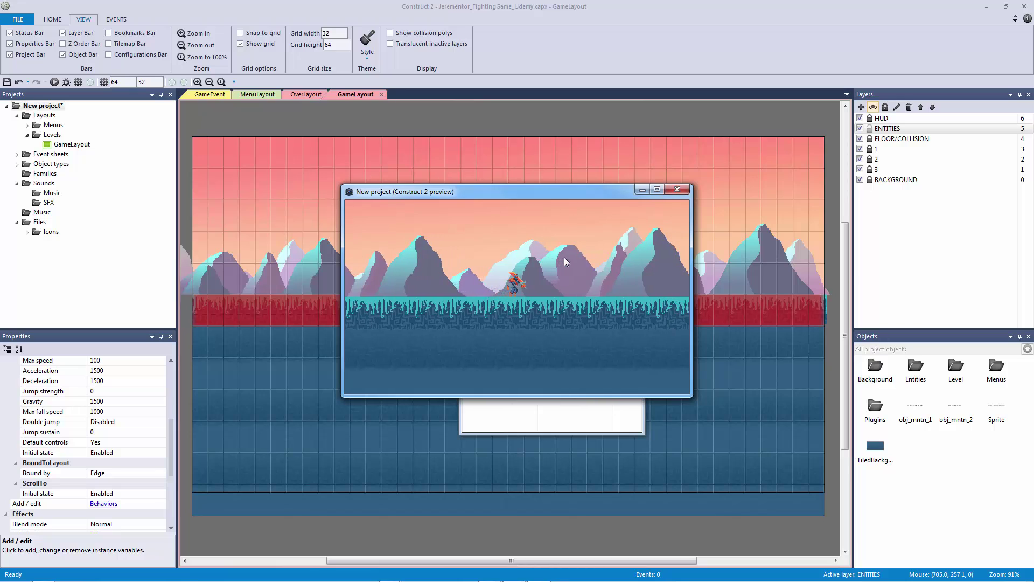
key(Right)
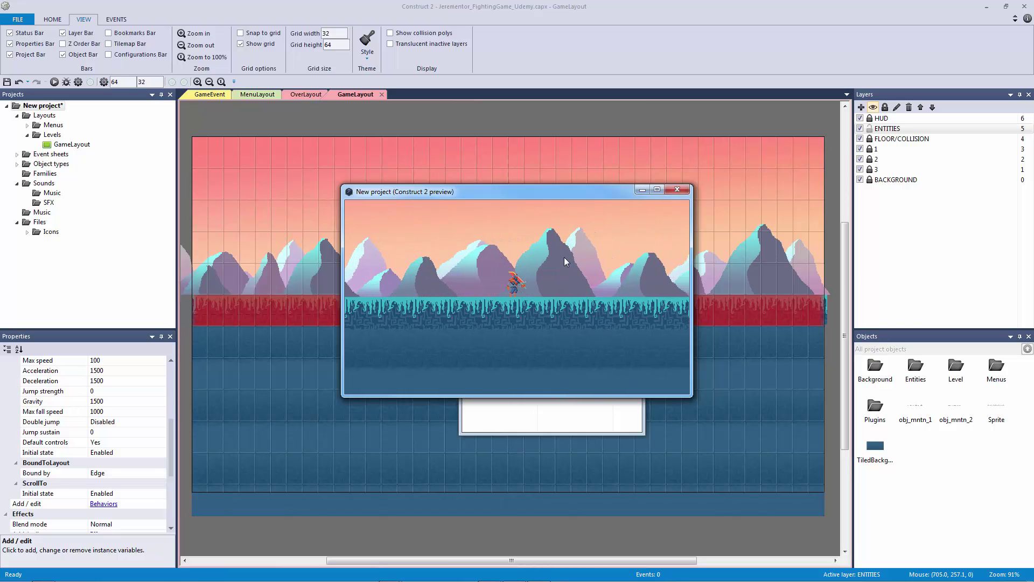
key(Right)
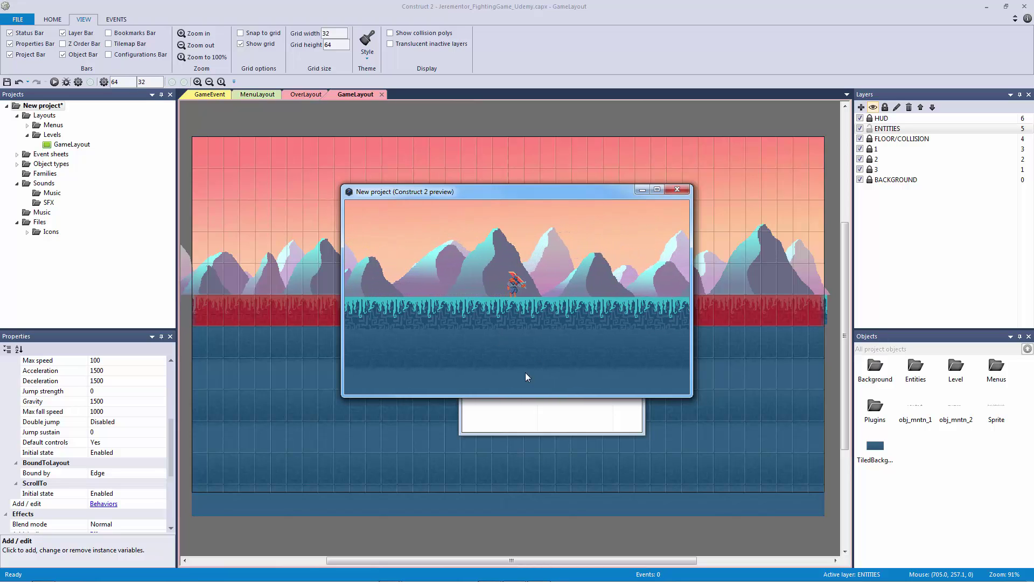
key(Right)
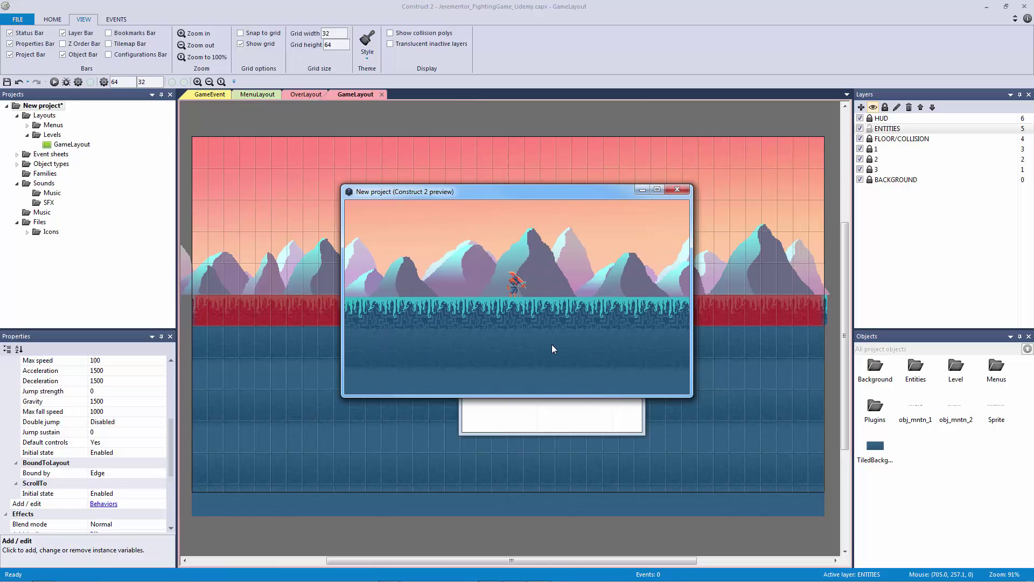
Walk the player across the level again, close the preview, and select ScrollTo for deletion.
key(Left)
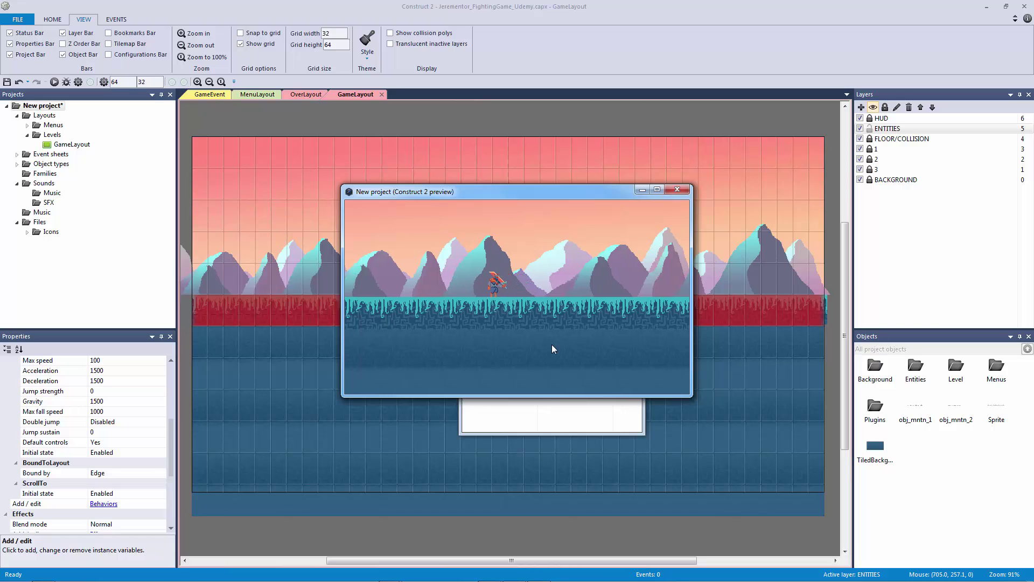
key(Left)
key(Right)
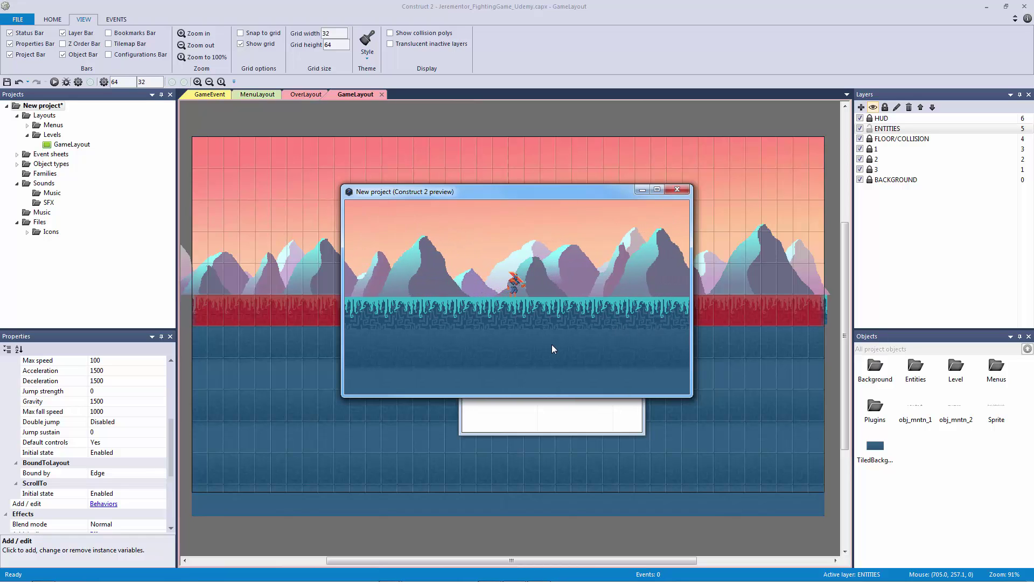
key(Right)
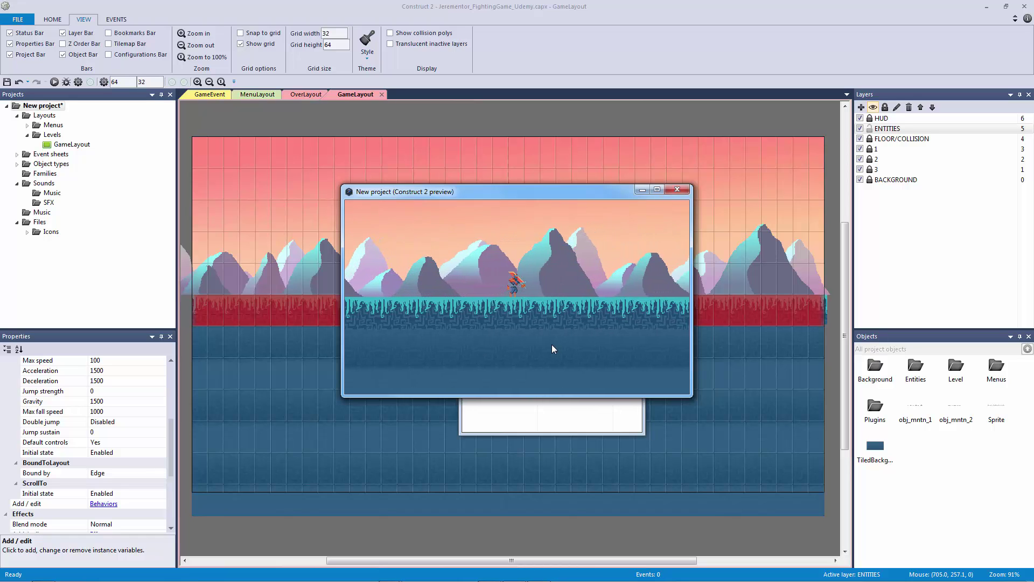
key(Right)
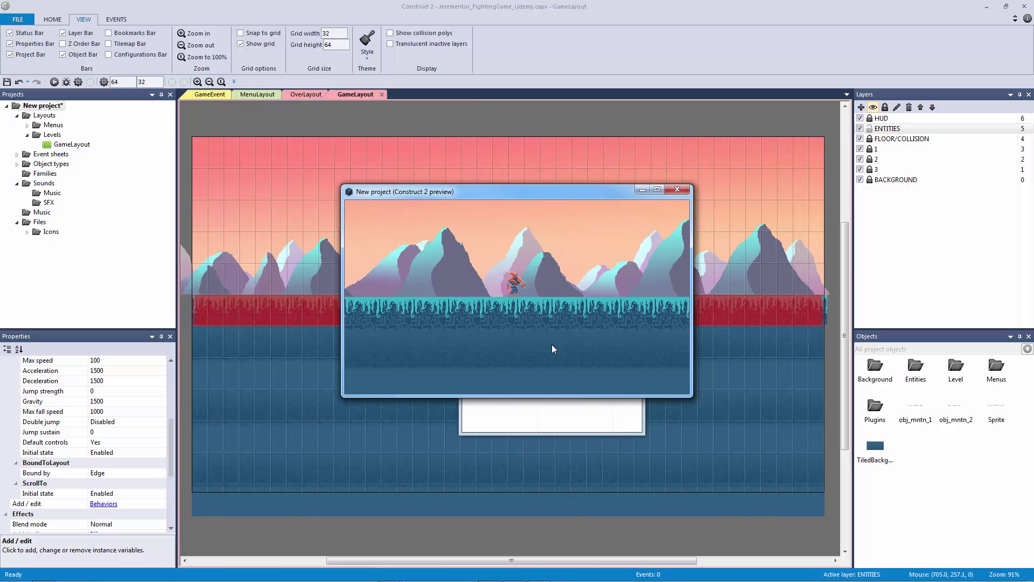
key(Right)
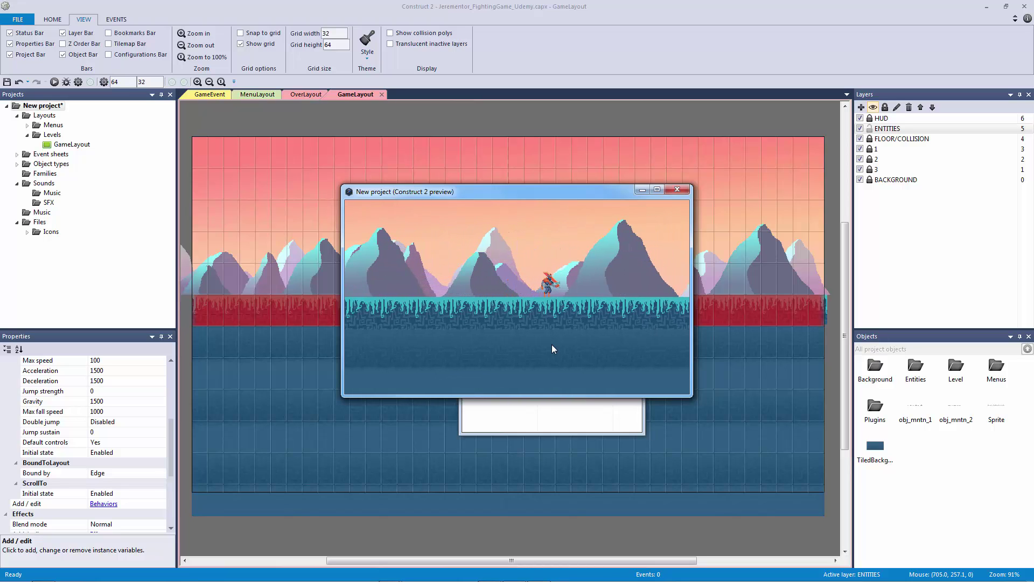
click(677, 191)
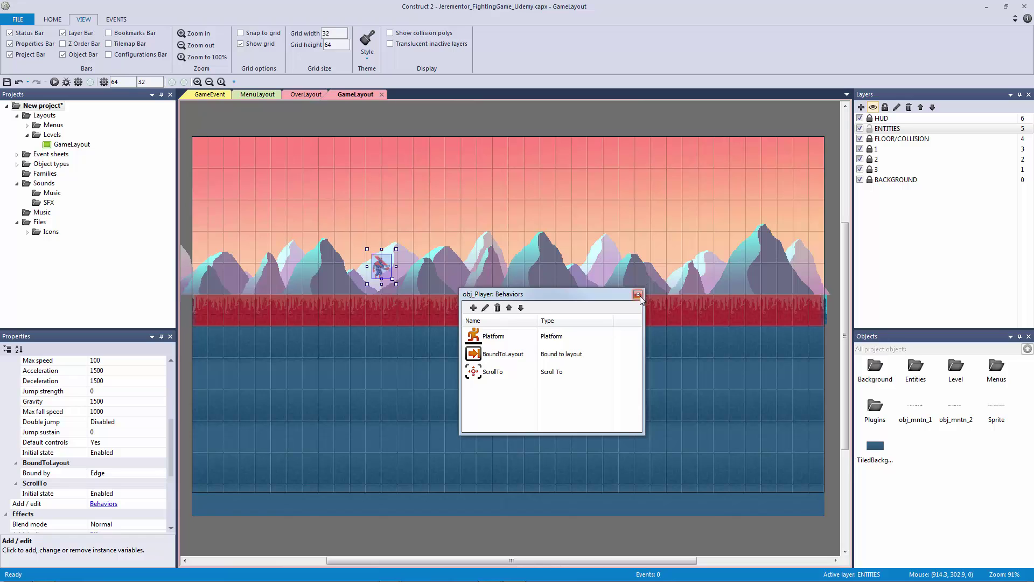
click(493, 371)
click(497, 308)
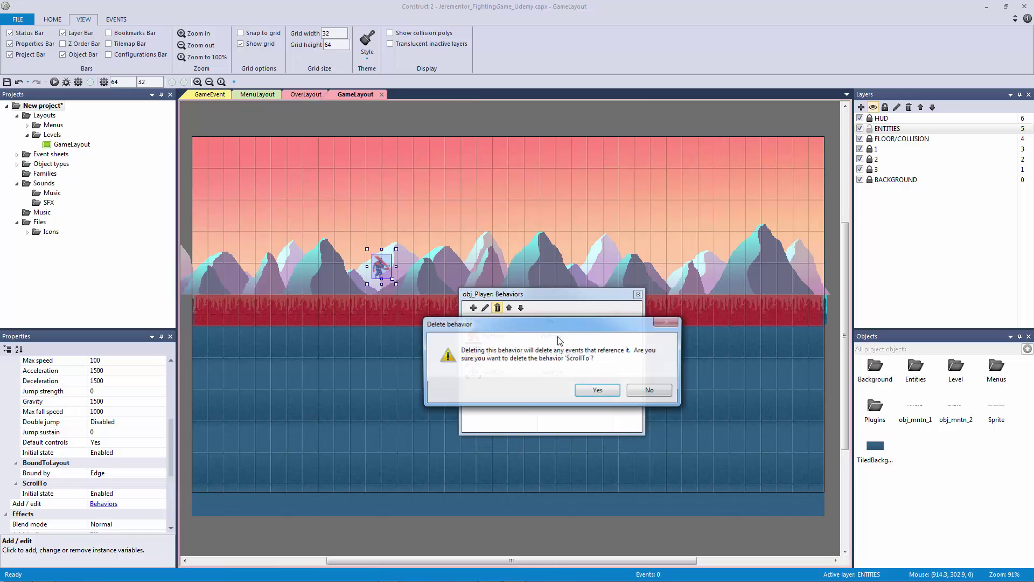
click(598, 390)
click(638, 294)
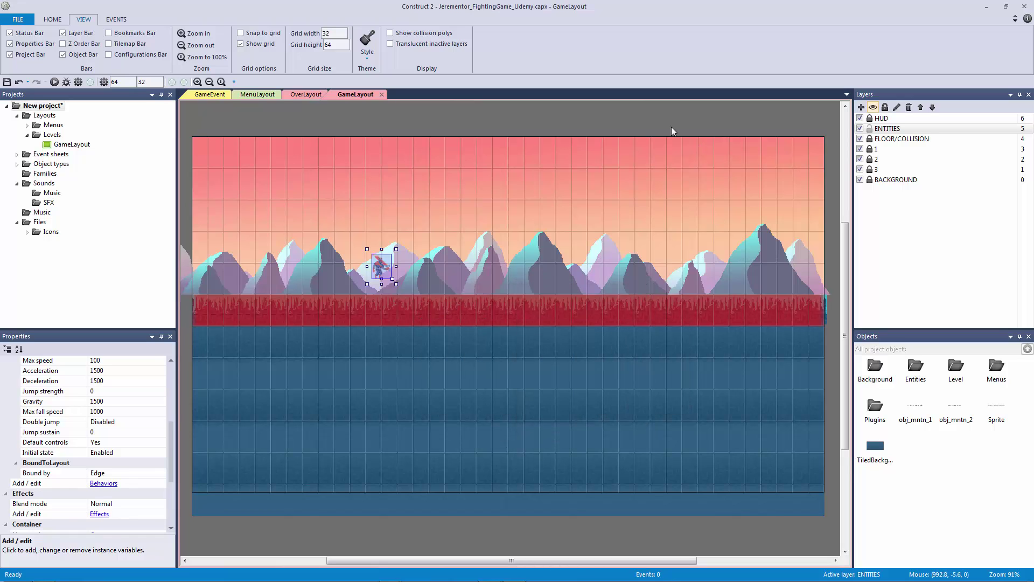
click(580, 114)
ctrl+scroll(431, 210, up, 3)
click(342, 262)
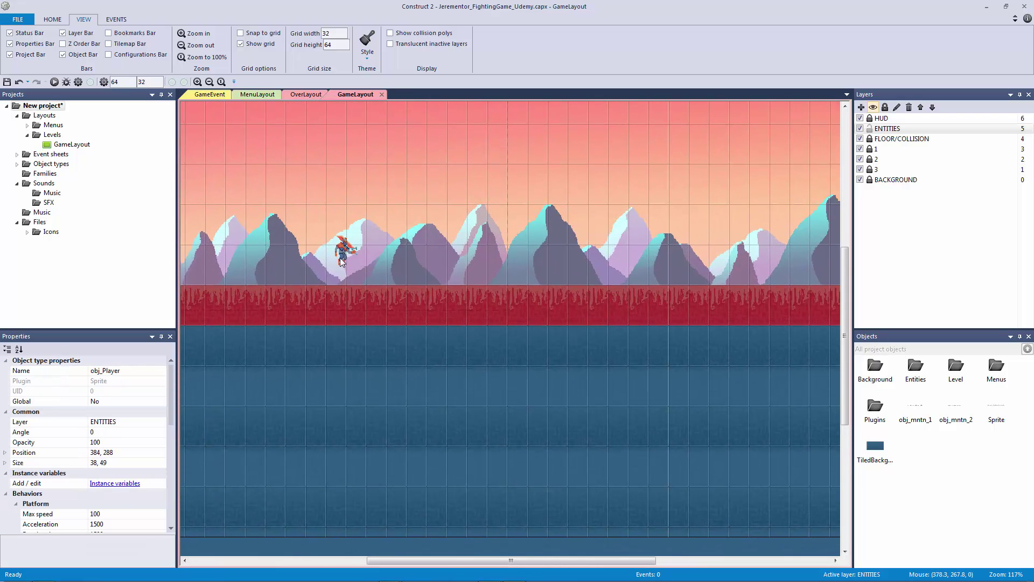
mouse_move(342, 261)
mouse_down()
mouse_move(340, 279)
mouse_move(331, 273)
mouse_up()
click(240, 33)
ctrl+scroll(376, 147, down, 4)
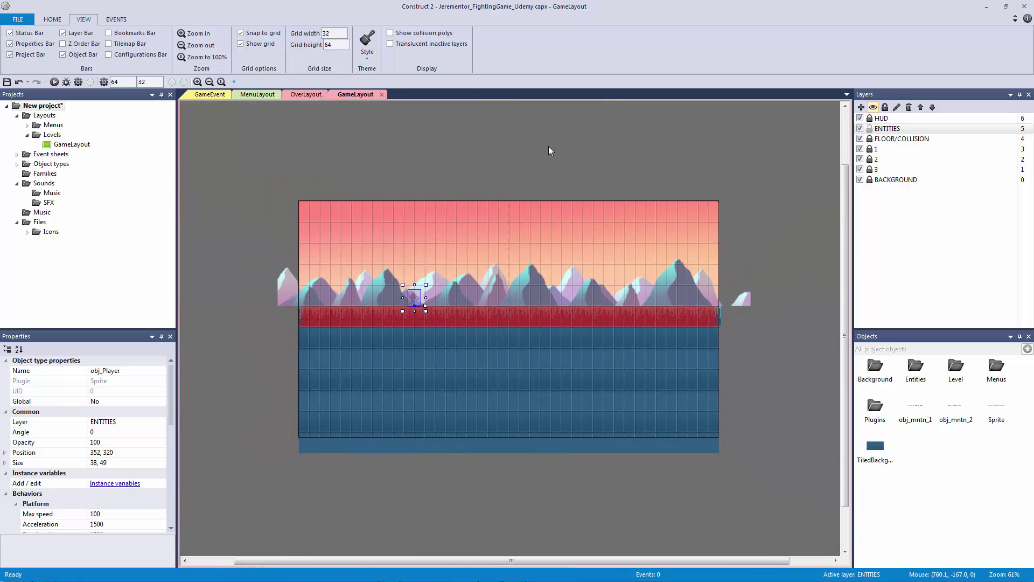
click(548, 146)
ctrl+scroll(538, 154, up, 2)
ctrl+scroll(512, 161, up, 1)
click(358, 270)
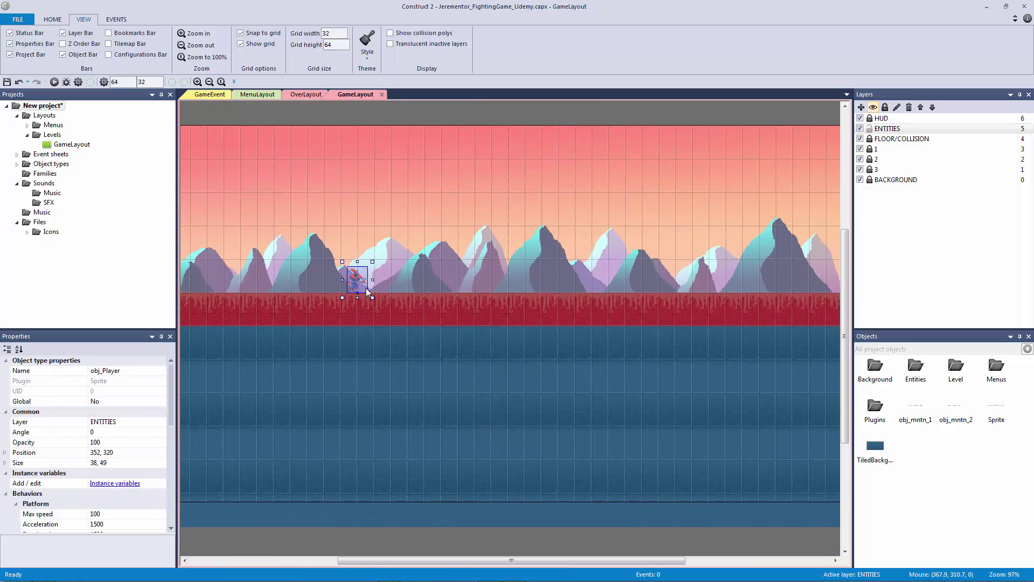
drag(170, 409, 176, 483)
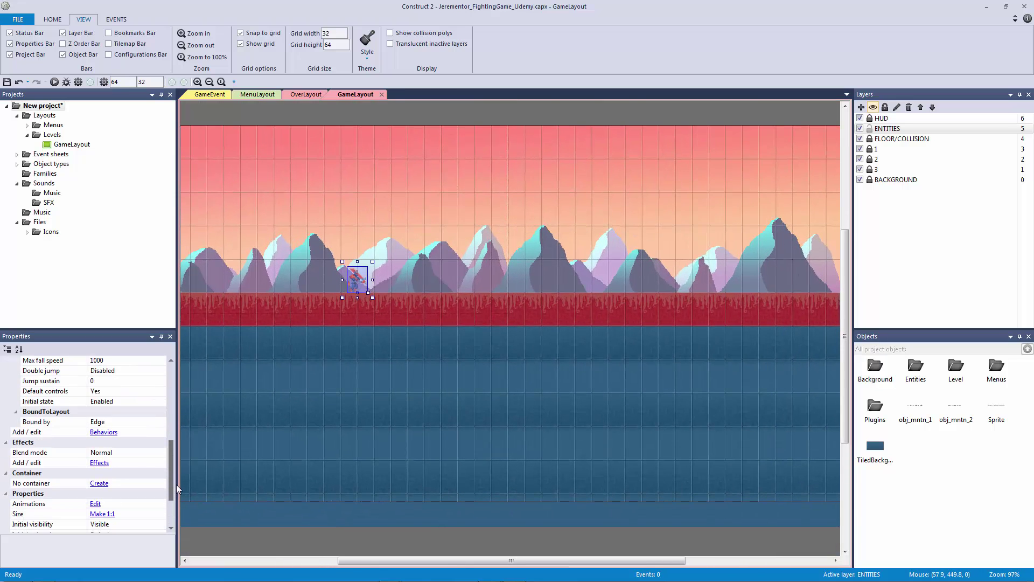
click(62, 390)
click(161, 391)
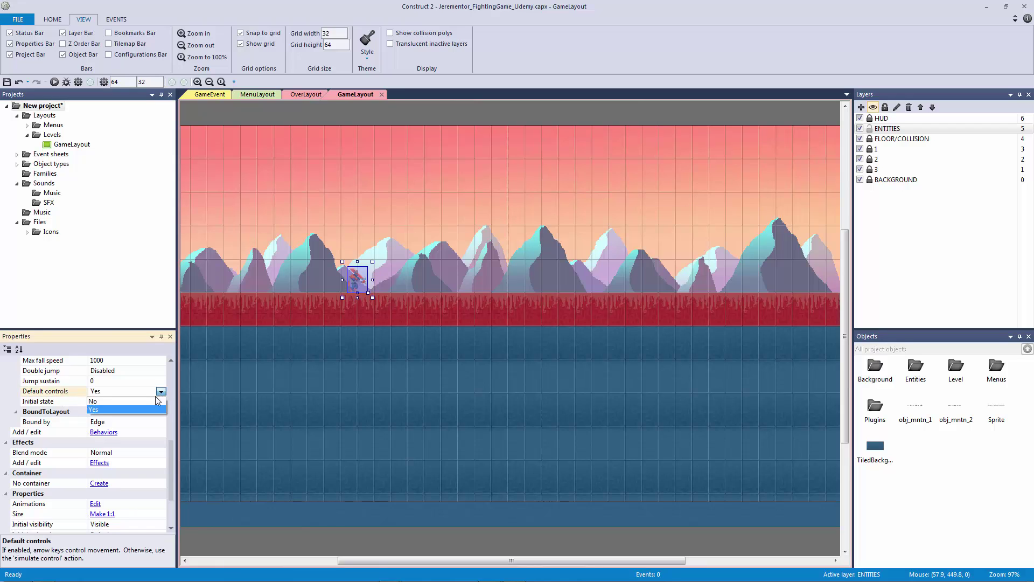
click(102, 411)
click(352, 117)
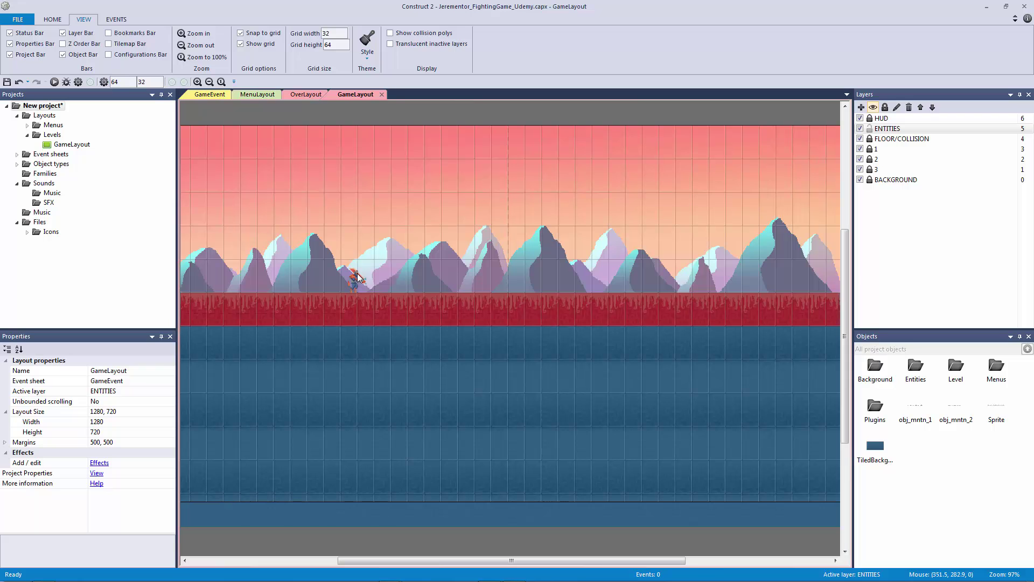
scroll(544, 192, up, 1)
ctrl+scroll(540, 194, down, 2)
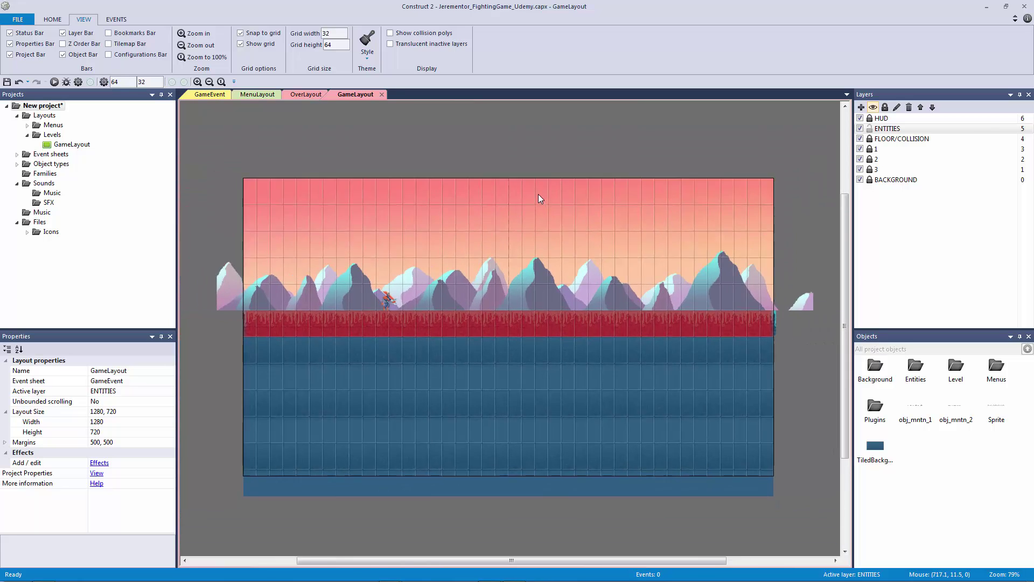
ctrl+scroll(538, 194, down, 1)
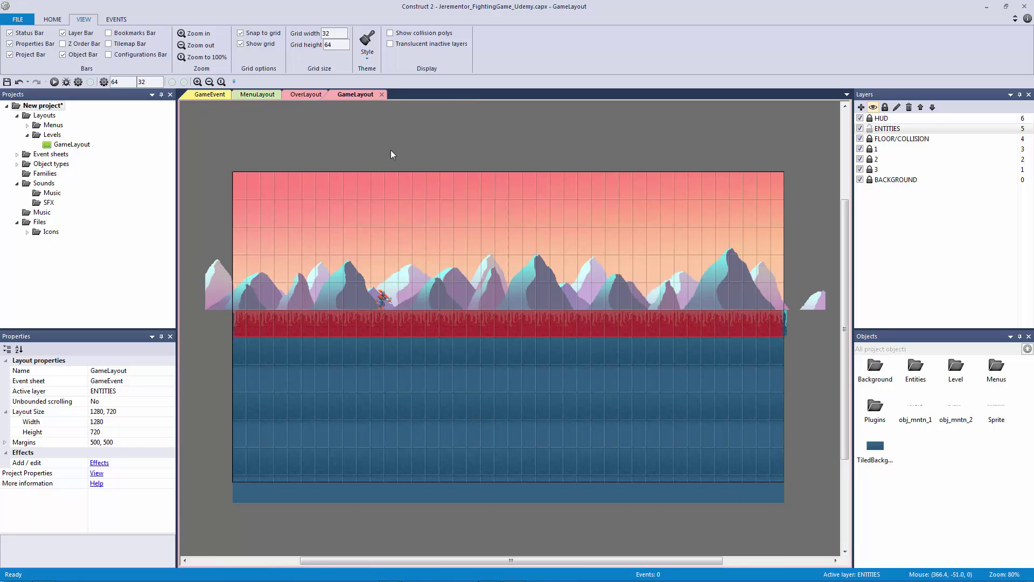
ctrl+scroll(390, 151, up, 2)
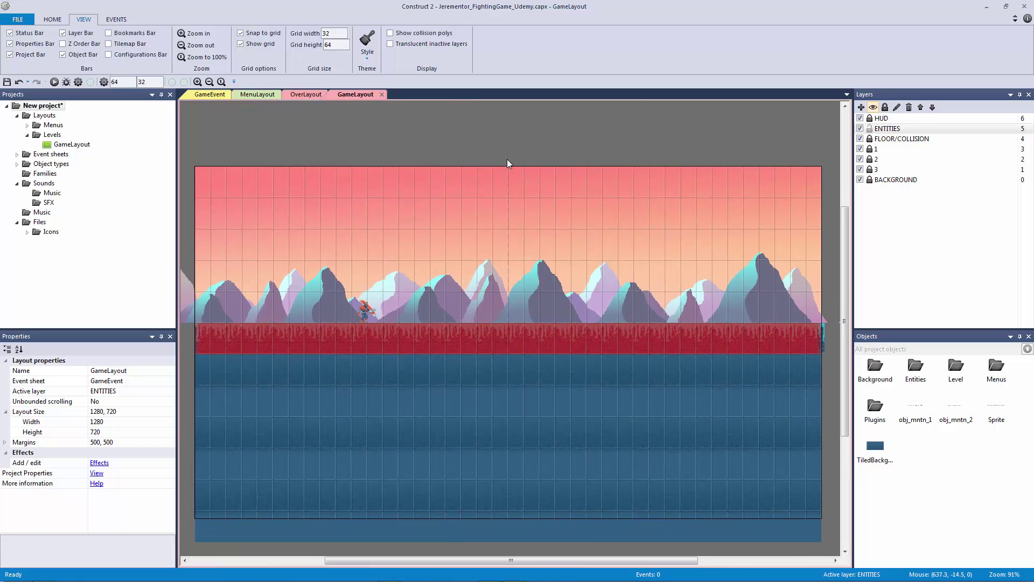
Lock the ENTITIES layer and file obj_mntn_1 and obj_mntn_2 into the Level folder.
click(868, 128)
click(869, 128)
drag(915, 408, 954, 379)
drag(920, 415, 954, 372)
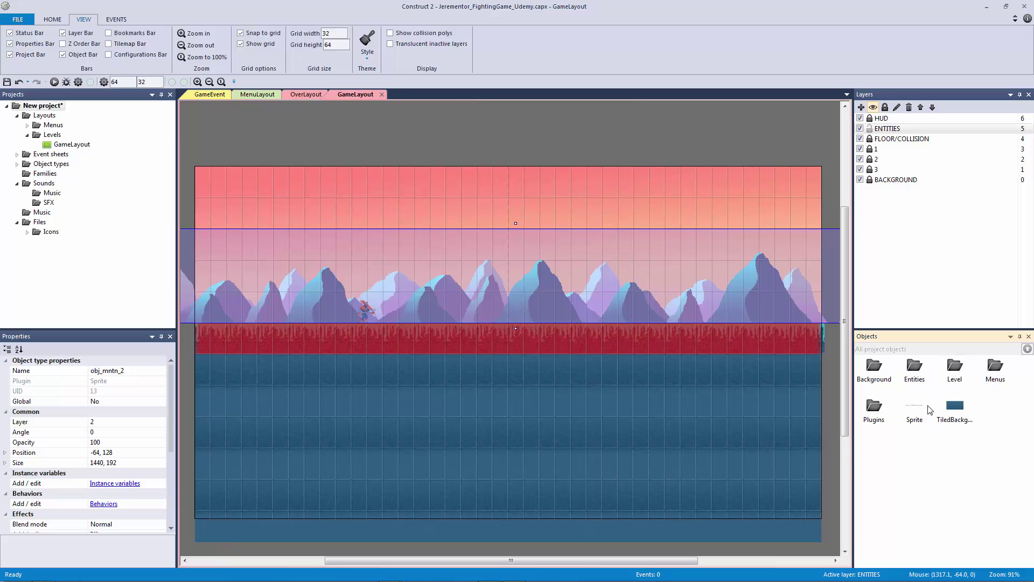
click(915, 409)
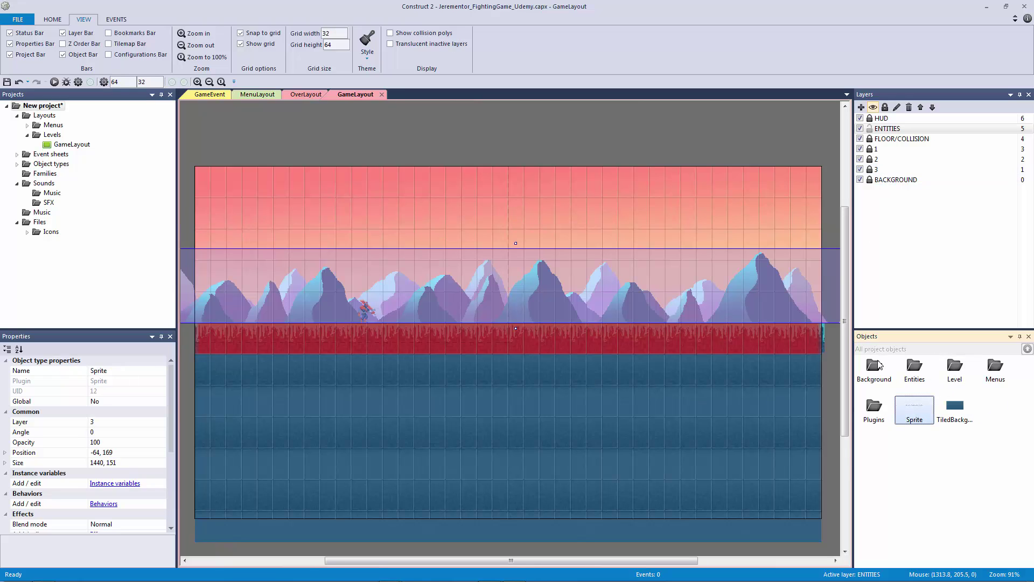
Check layer 1's mountains, then unlock mountain layers 1, 2 and 3.
click(861, 150)
click(861, 150)
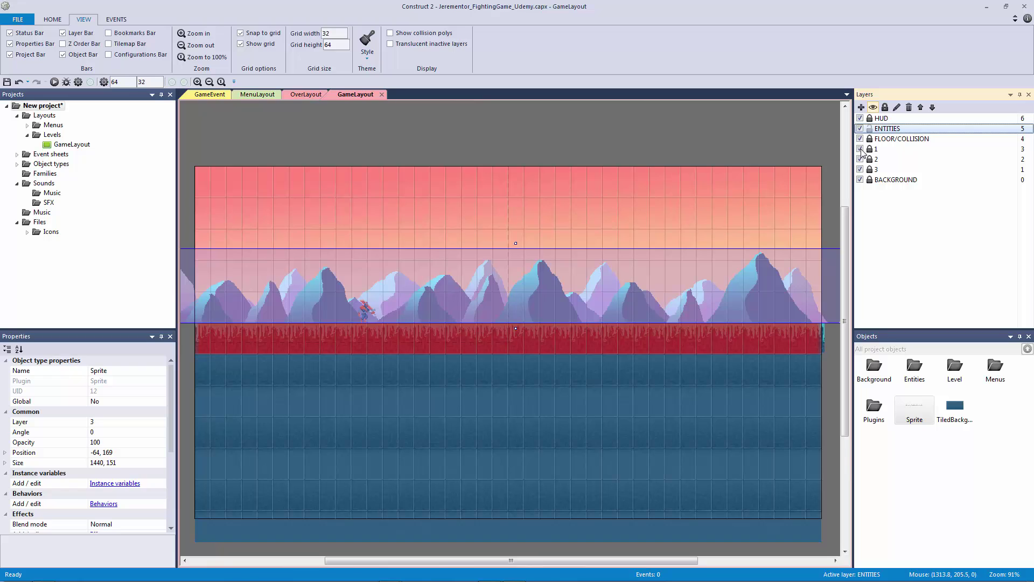
click(910, 417)
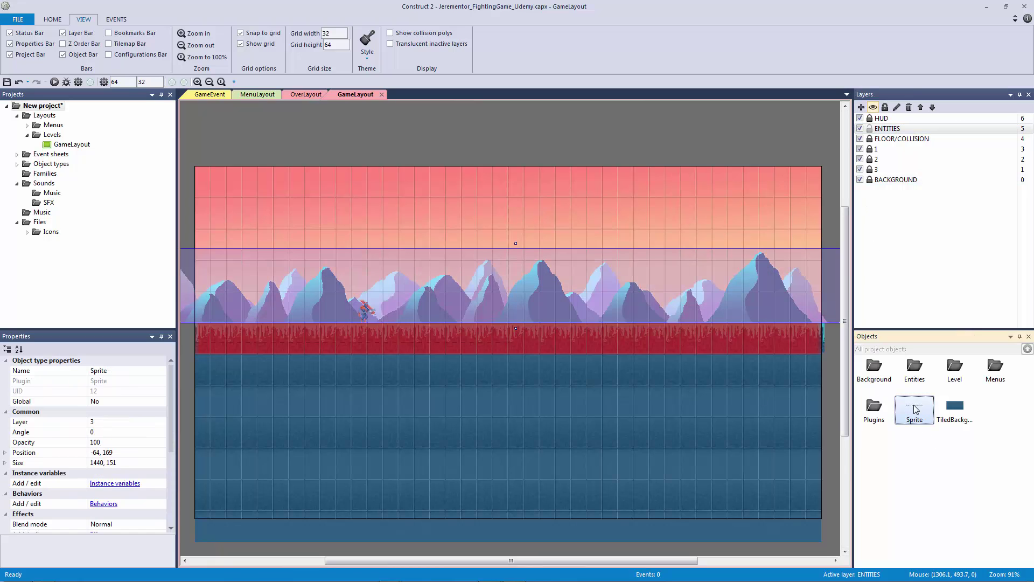
click(803, 323)
click(869, 149)
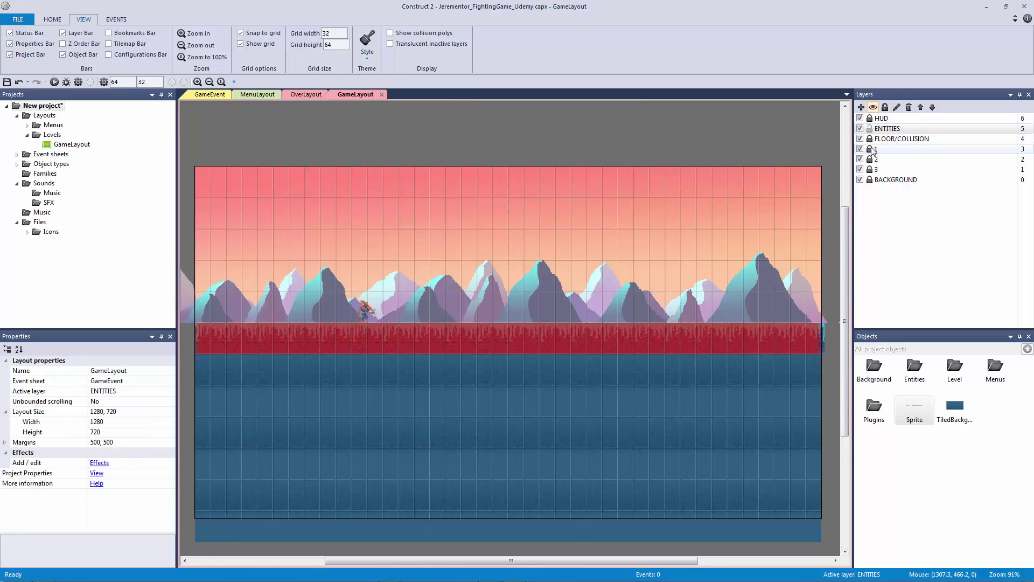
click(869, 159)
click(869, 169)
On layer 2, shift the obj_mntn_1 strip around and return it to -32, 128.
click(596, 309)
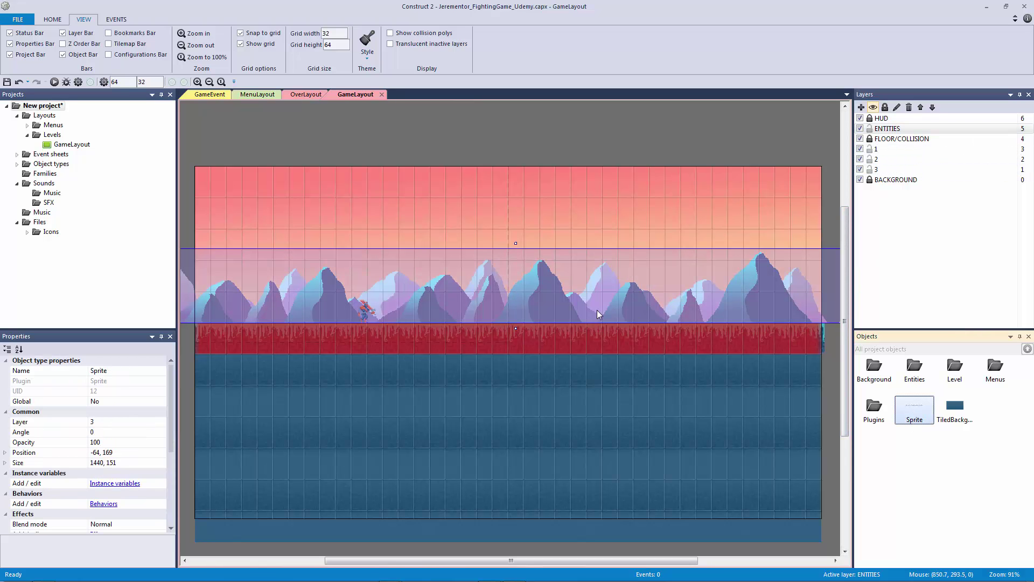
double_click(597, 310)
click(796, 117)
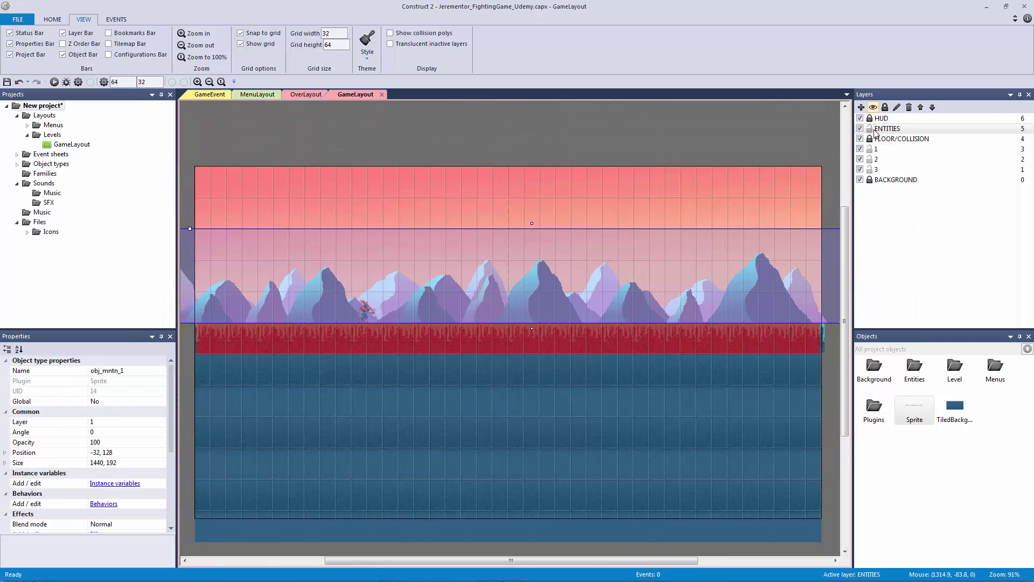
click(877, 160)
drag(442, 293, 477, 251)
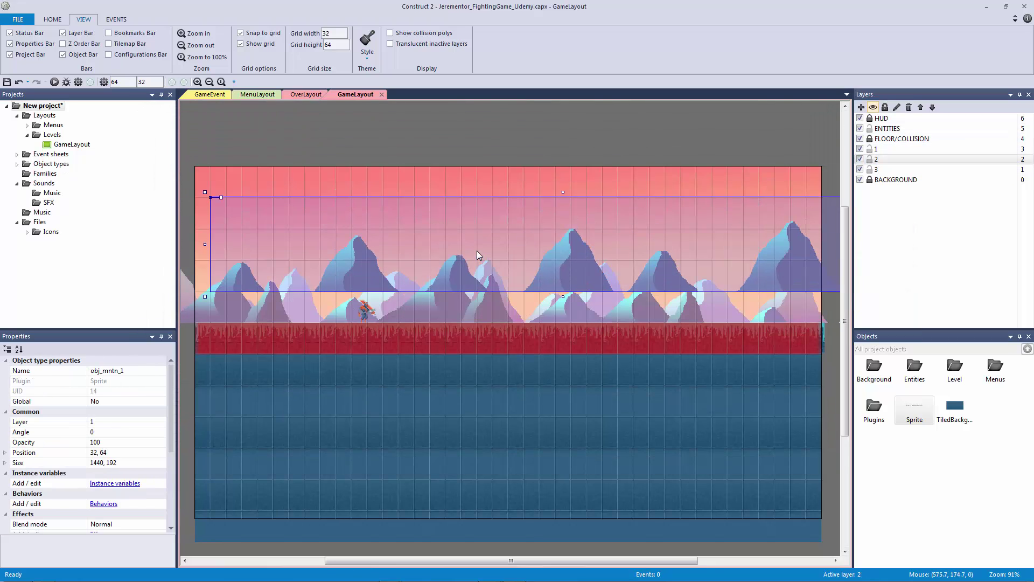
drag(560, 276, 522, 299)
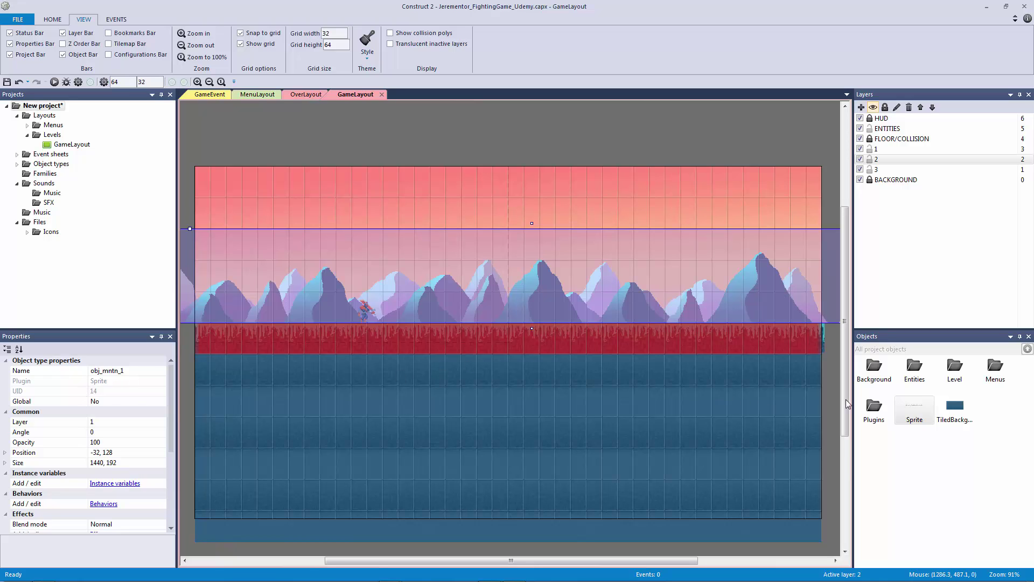
Move the layer-3 mountain strip up to the top of the layout.
click(914, 416)
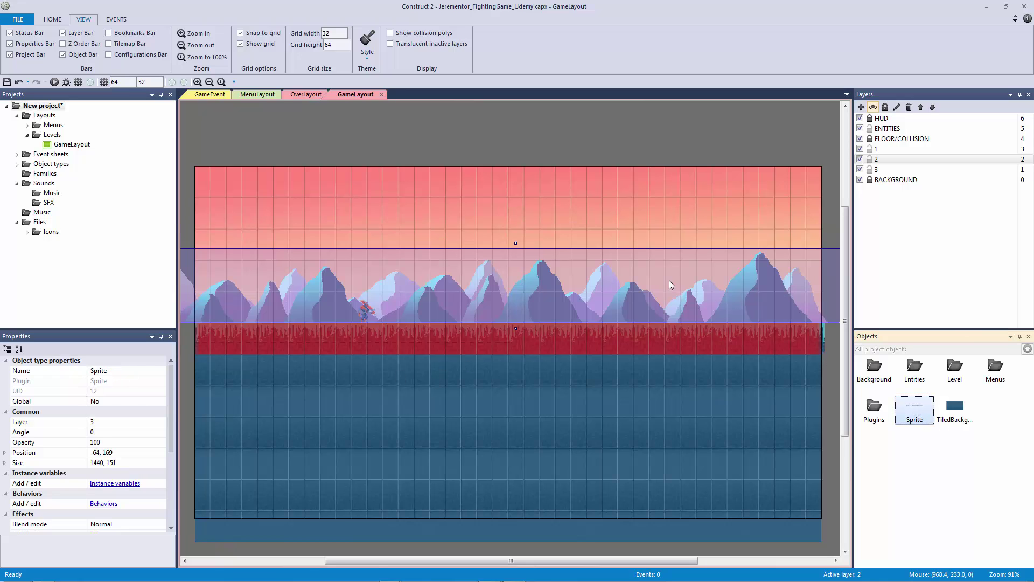
drag(669, 280, 686, 189)
click(645, 239)
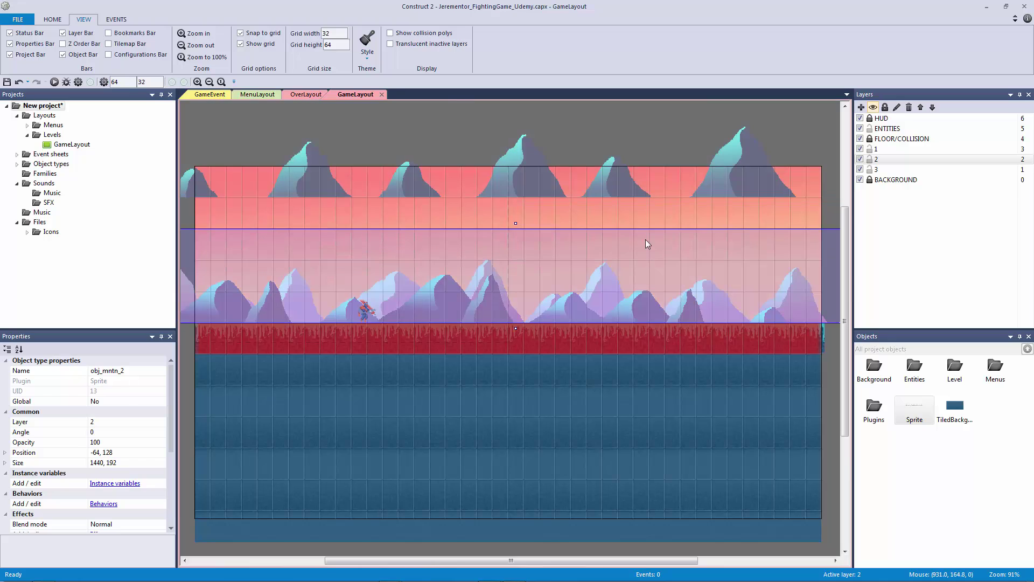
ctrl+scroll(639, 231, down, 4)
click(539, 200)
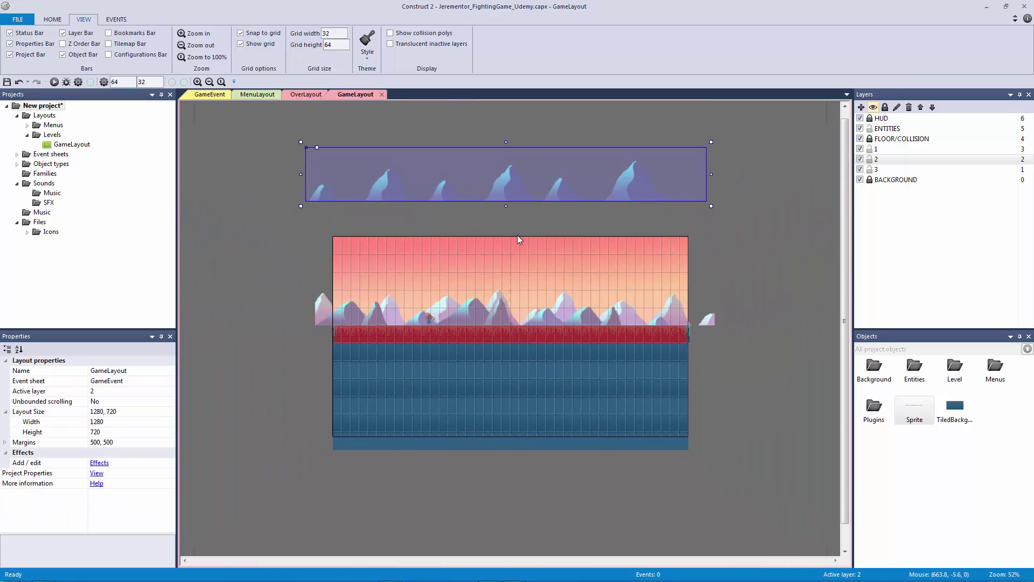
Lift the dark mountain strip above the layout, undoing an accidental move of the pale strip.
drag(474, 312, 483, 244)
drag(565, 295, 673, 295)
key(ctrl+z)
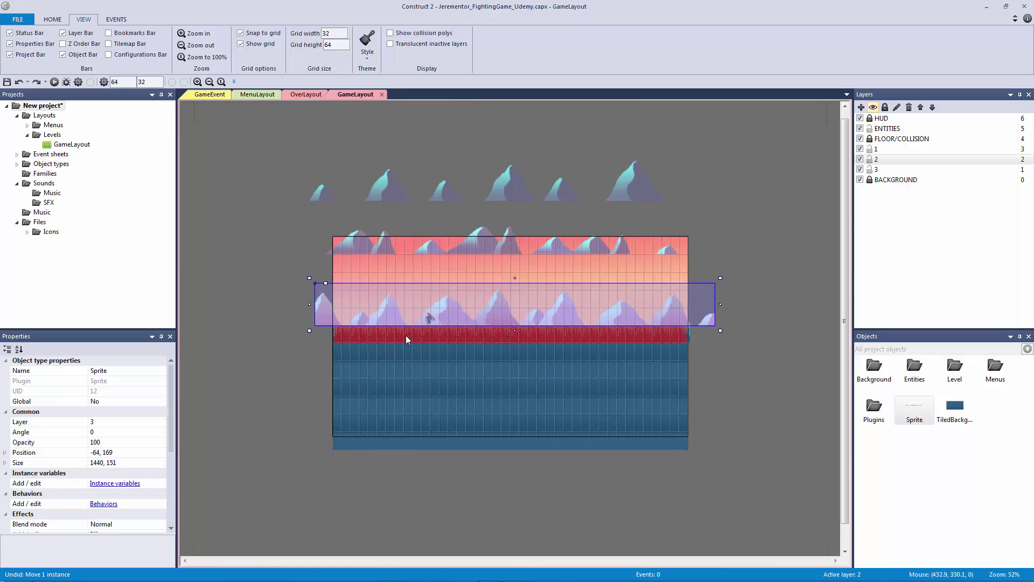
Rename the layer-3 mountain Sprite object to obj_mtnn_3.
click(134, 370)
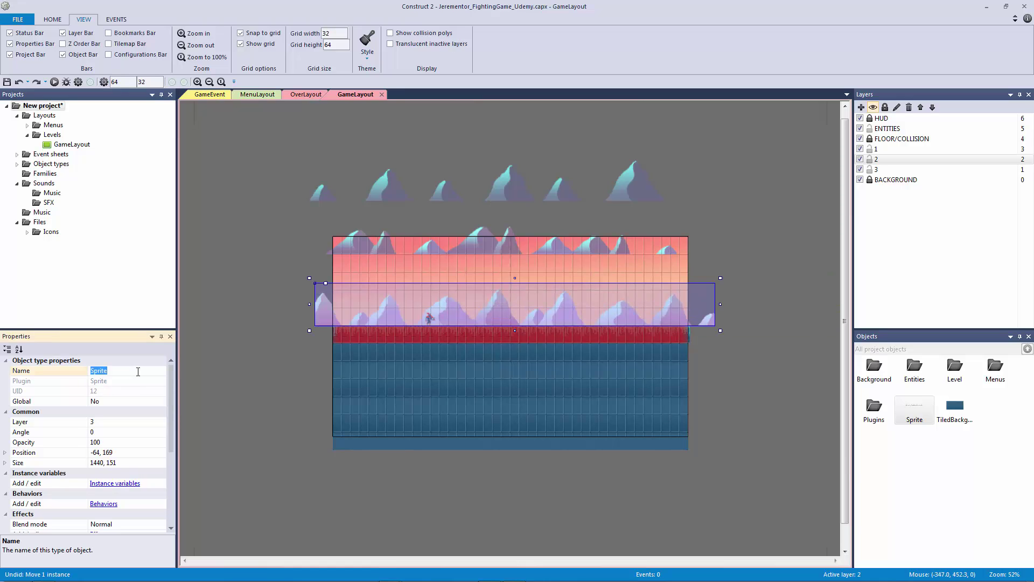
text(obj_mtnn_)
text(3)
key(Return)
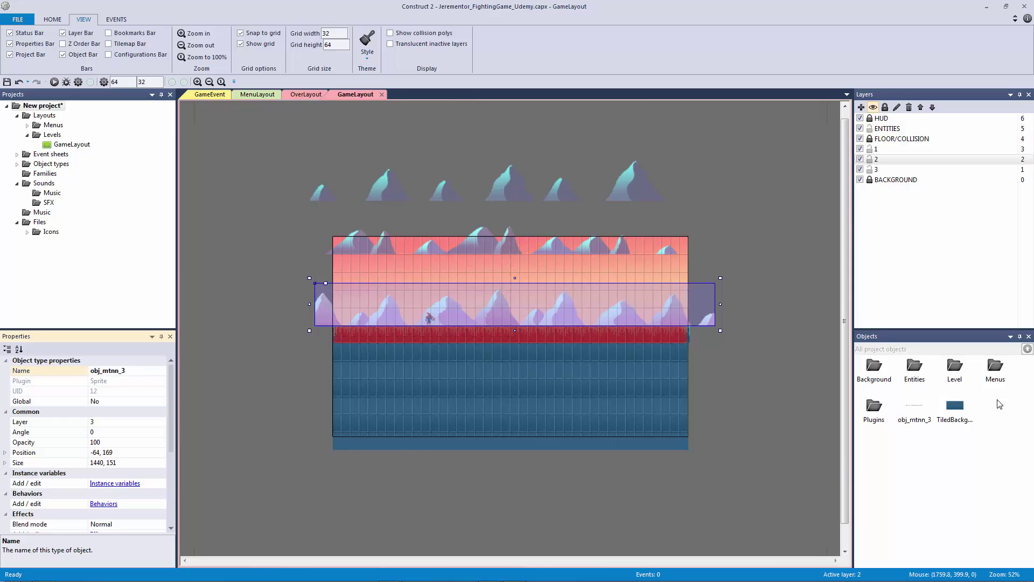
File obj_mtnn_3 into the Level folder and rename the TiledBackground object to tb_floor.
drag(916, 413, 955, 370)
click(915, 410)
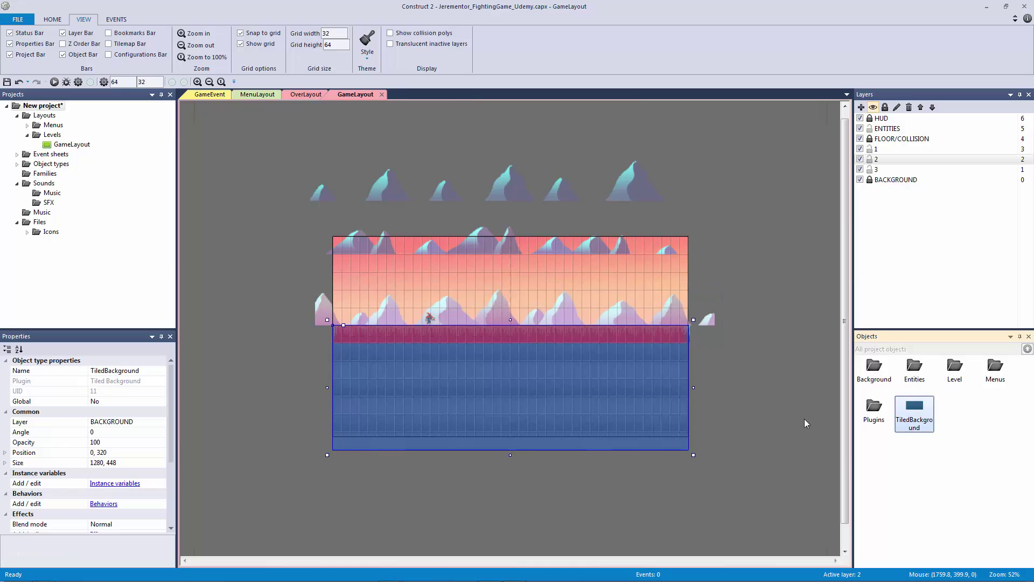
click(126, 371)
text(tb_)
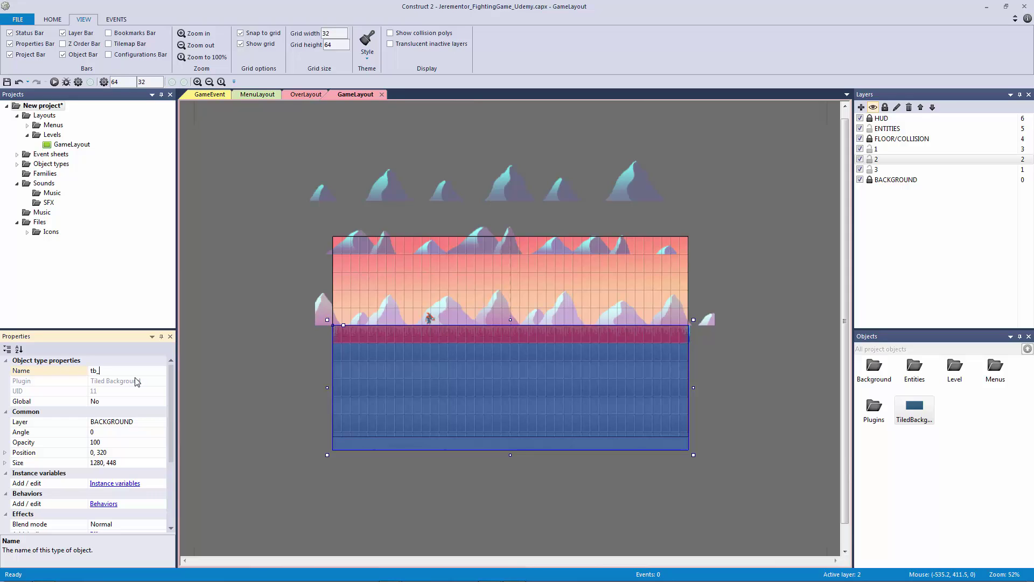
text(floor)
key(Return)
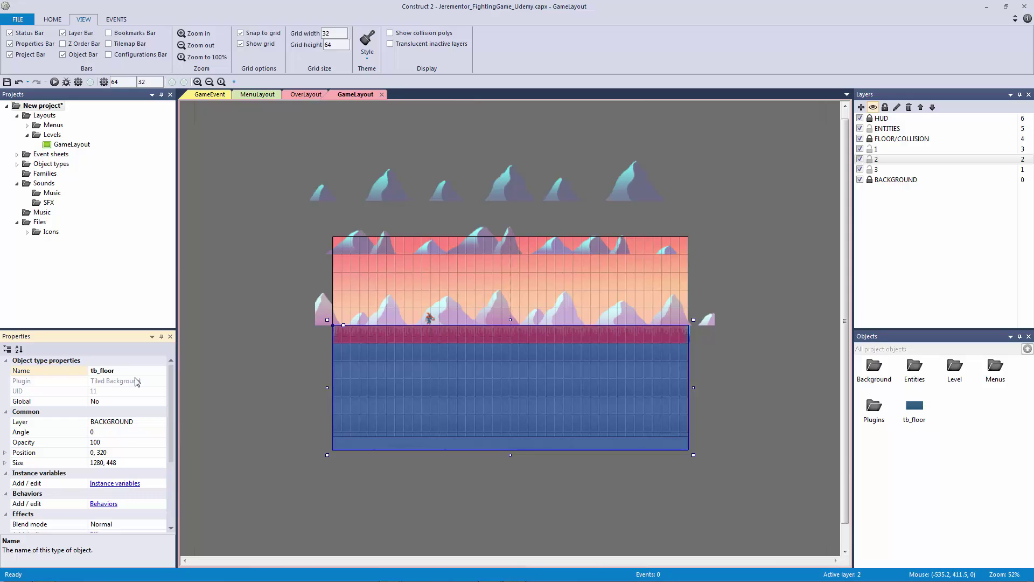
Move tb_floor into the Level folder as well.
click(907, 408)
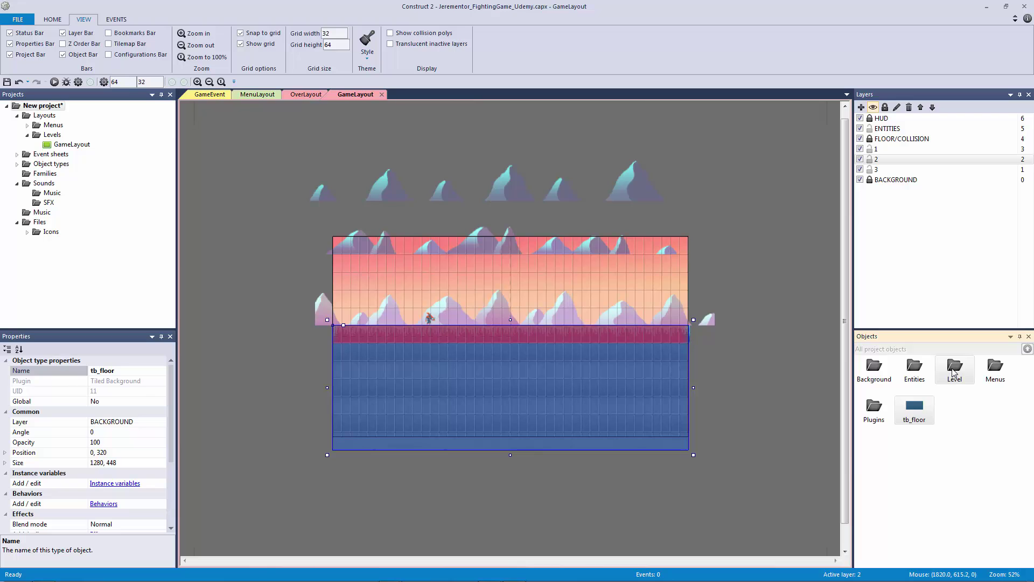
drag(954, 372, 954, 371)
click(704, 274)
ctrl+scroll(674, 242, up, 2)
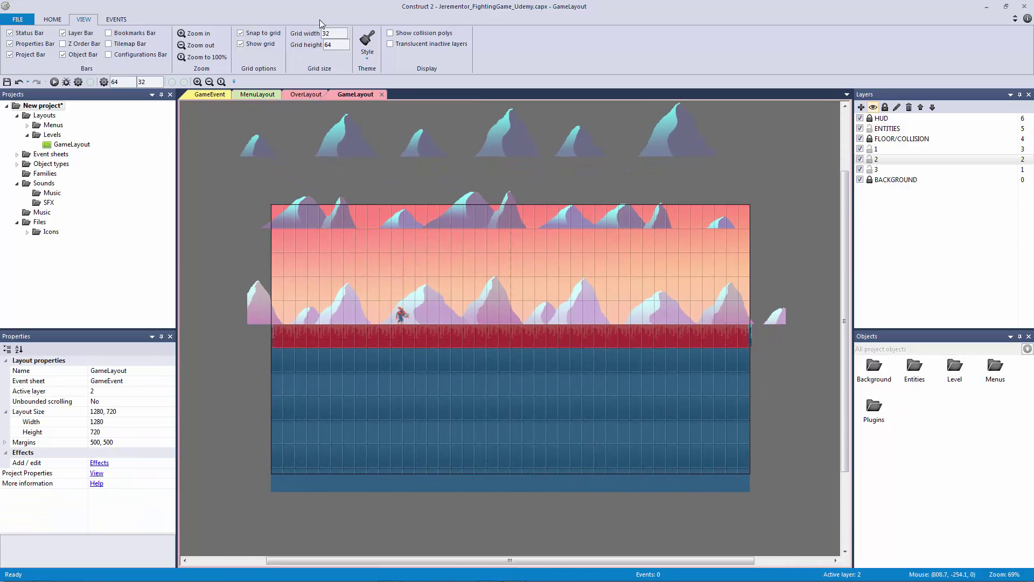
Bring obj_mntn_2 and obj_mntn_1 back down onto the mountain row, shifting obj_mntn_1 one grid step left.
drag(402, 225, 396, 326)
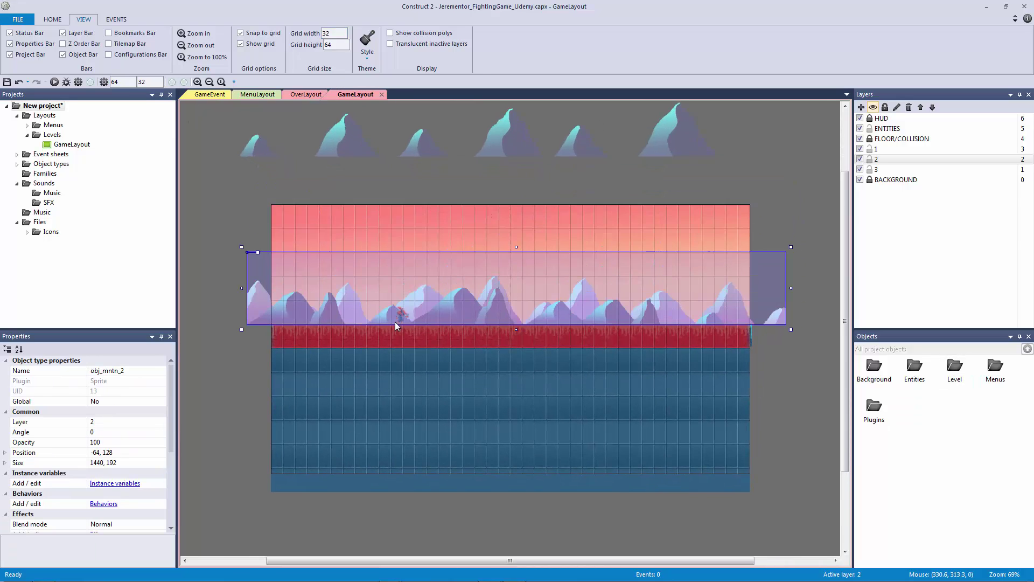
drag(373, 124, 396, 293)
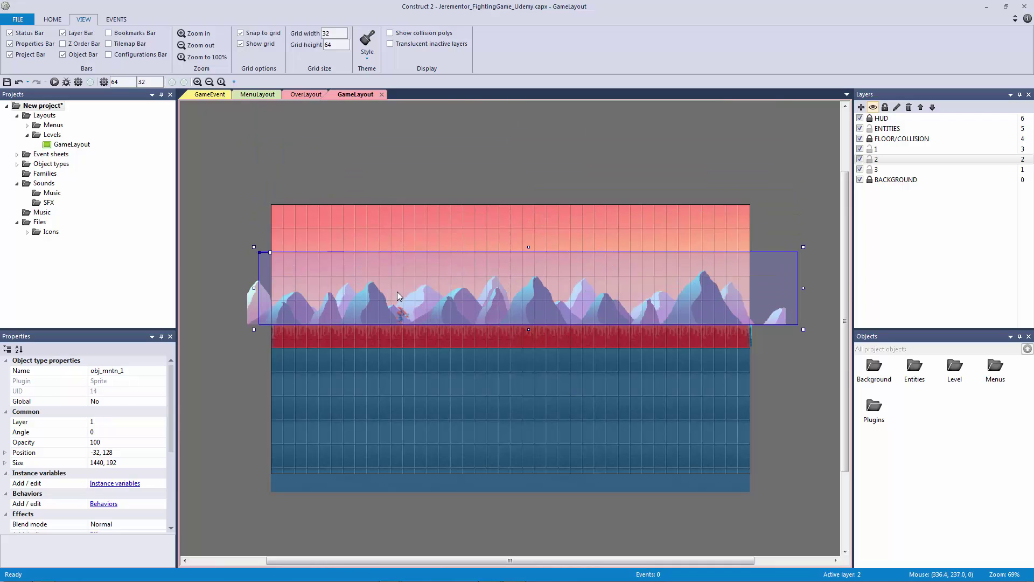
click(386, 304)
mouse_move(322, 314)
mouse_down()
mouse_move(331, 315)
mouse_move(314, 314)
mouse_up()
Lock mountain layers 1, 3 and 2.
click(869, 148)
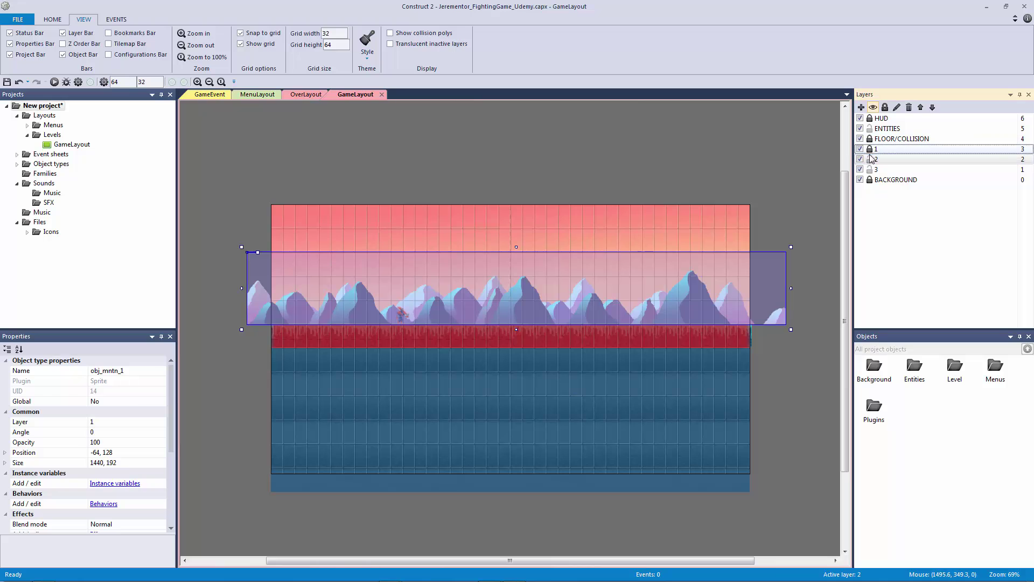
click(870, 169)
click(458, 309)
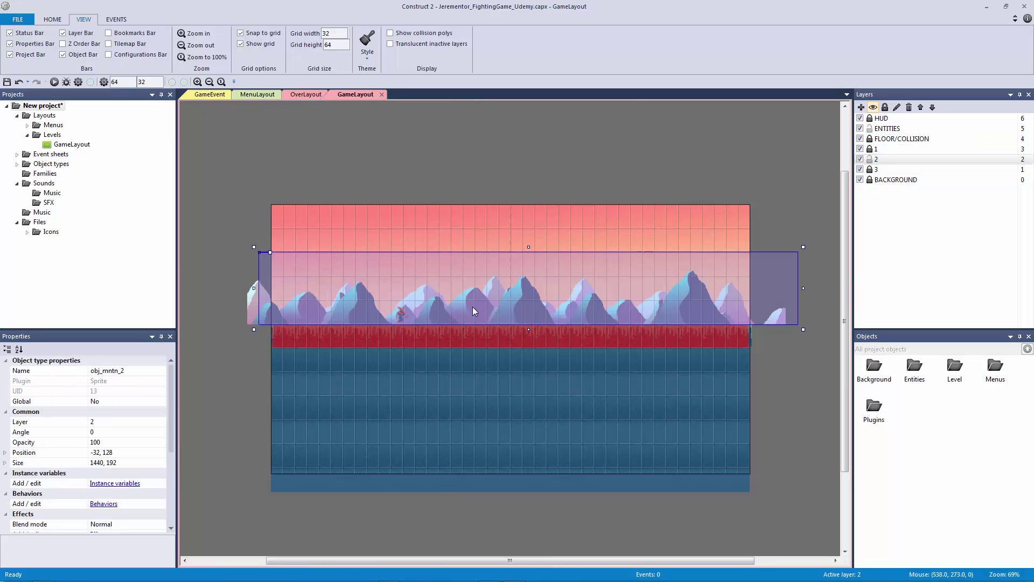
click(440, 246)
ctrl+scroll(451, 195, up, 3)
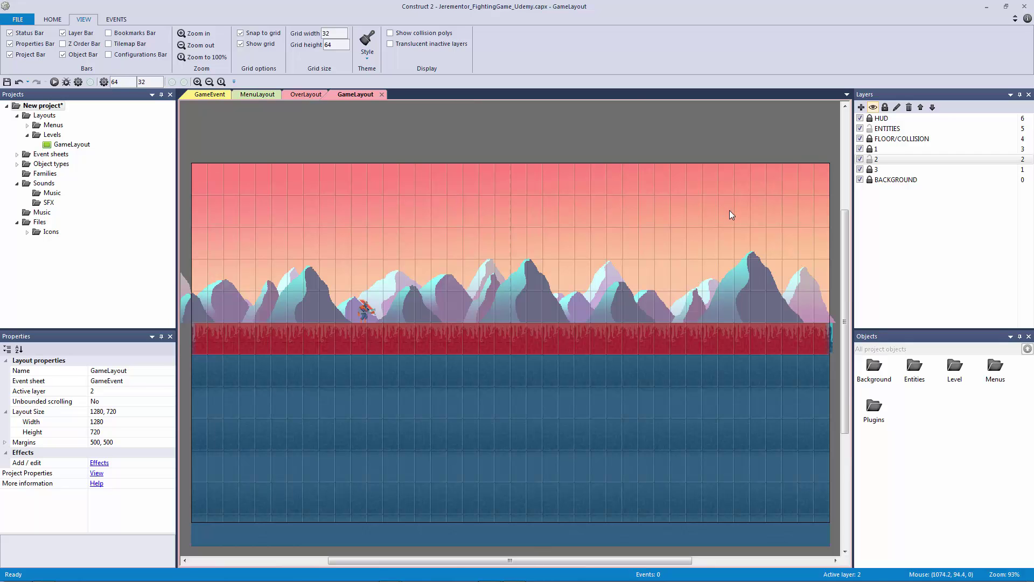
ctrl+scroll(703, 200, down, 2)
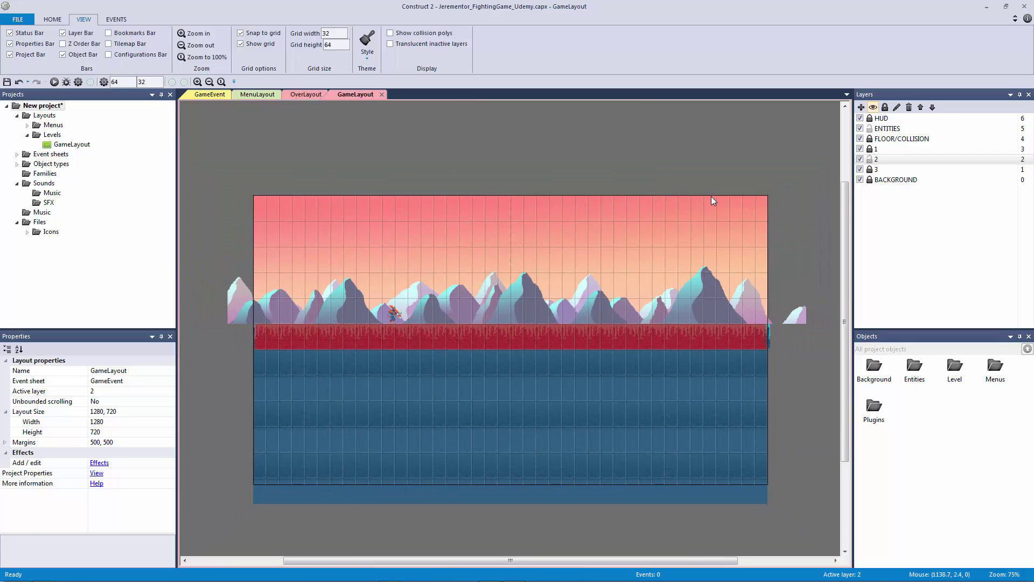
ctrl+scroll(715, 197, up, 2)
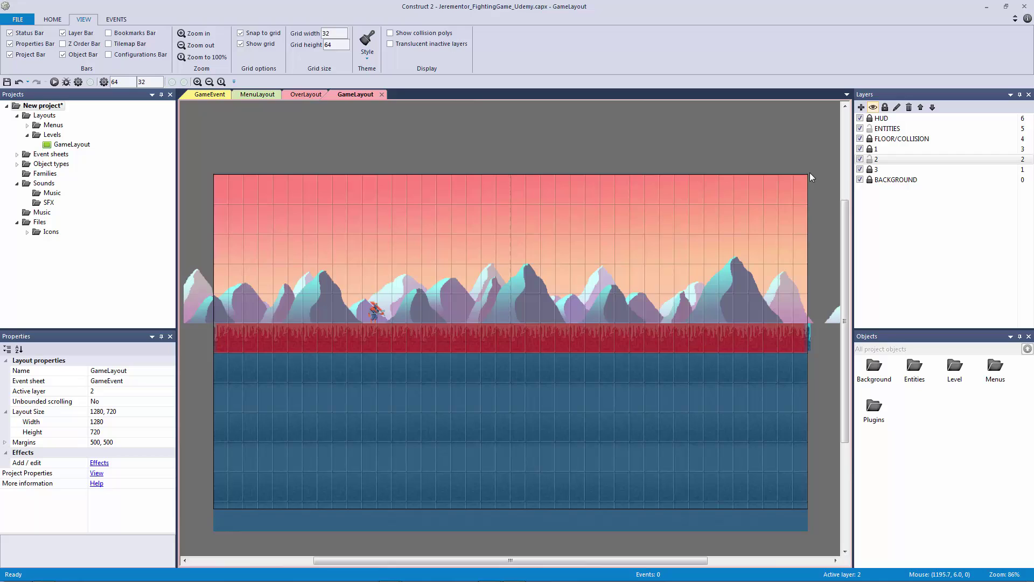
click(869, 158)
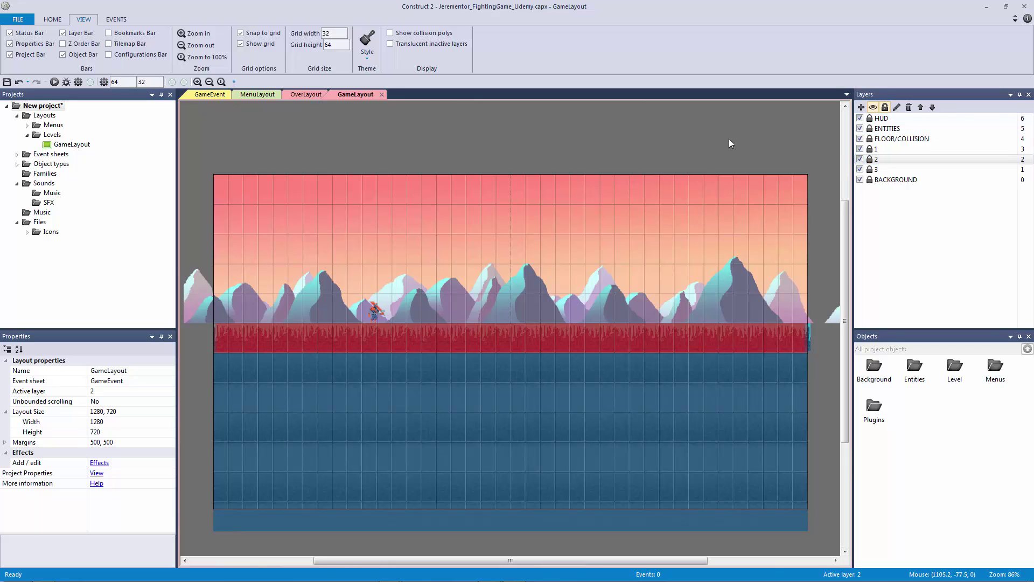